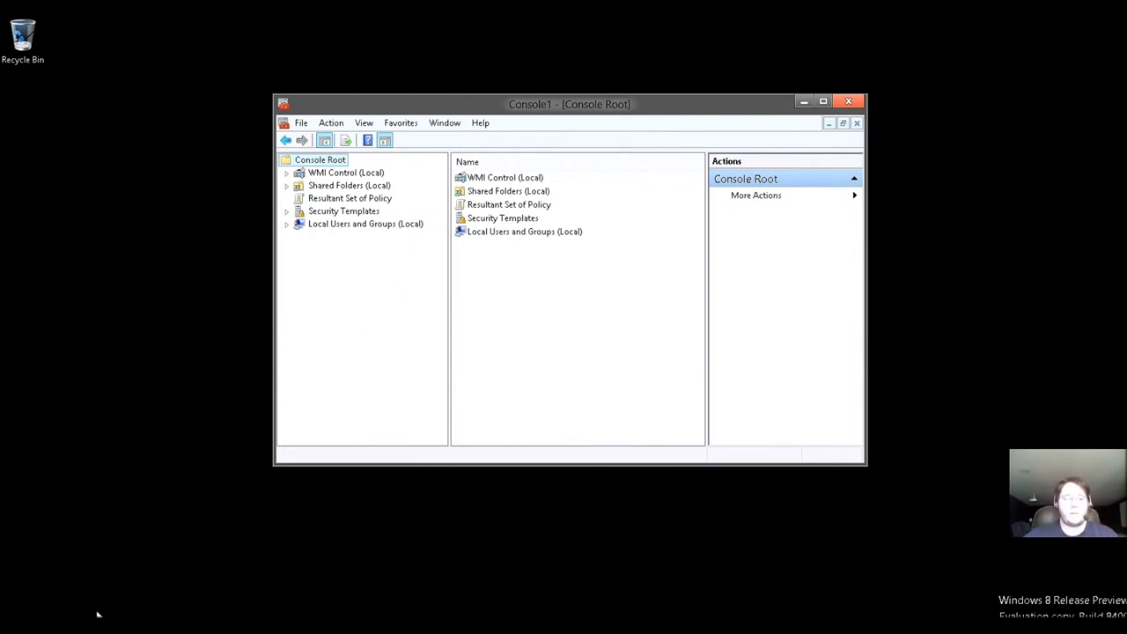
# - Close the leftover Program Files Explorer window from its taskbar preview
pyautogui.moveTo(88, 627)
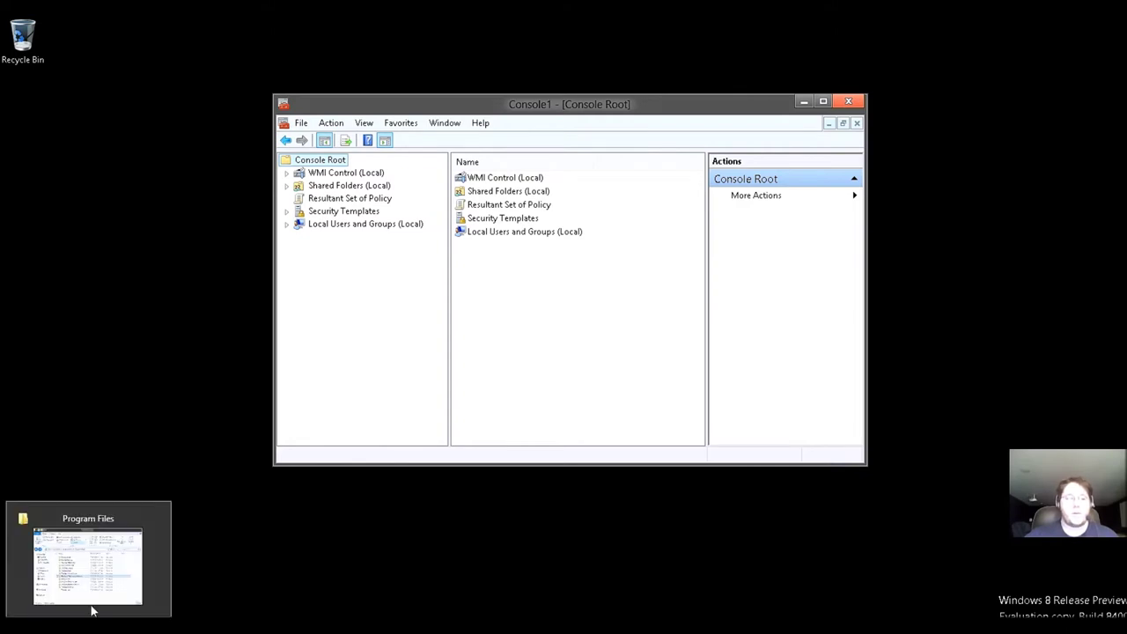
pyautogui.moveTo(103, 578)
pyautogui.click(153, 522)
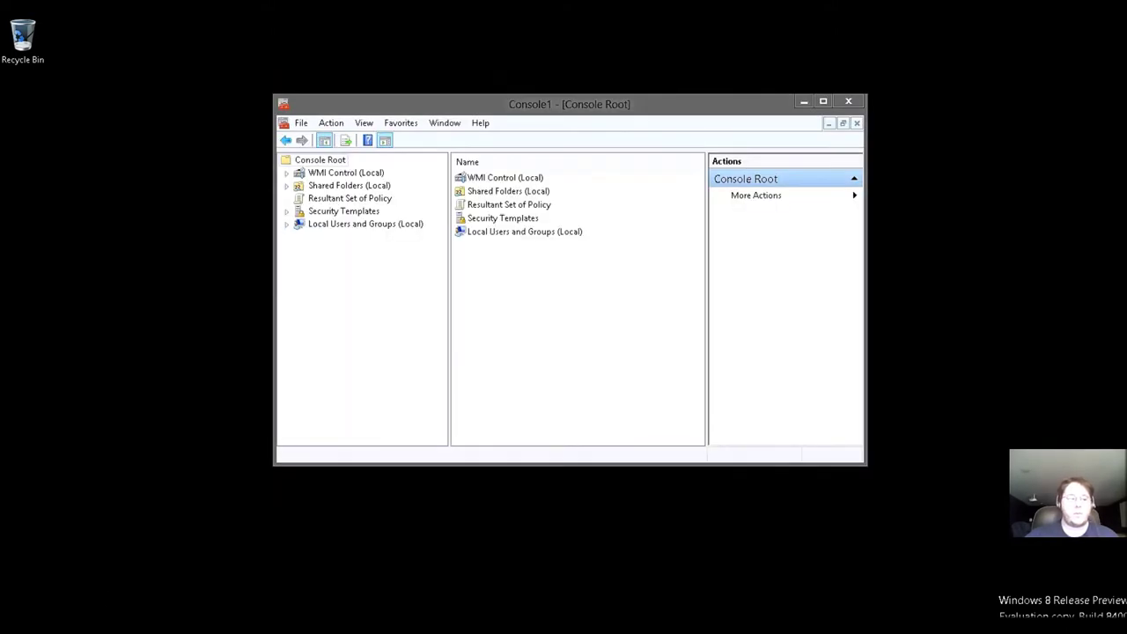
# - Open a new File Explorer window on Local Disk (C:) with hidden items turned off
pyautogui.press('super+e')
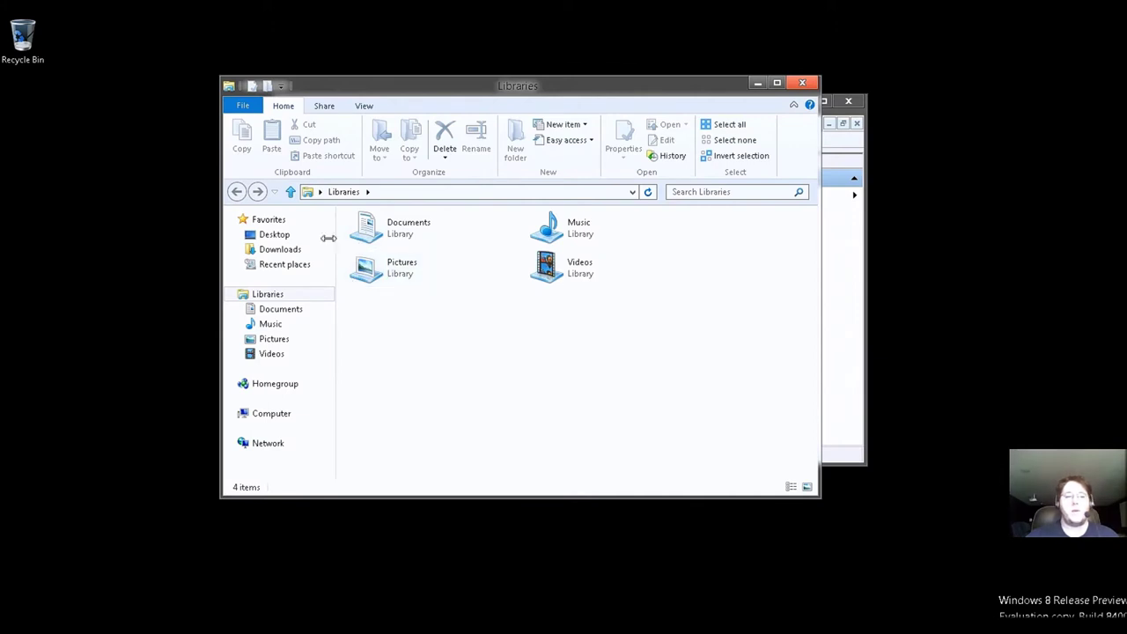
pyautogui.click(274, 416)
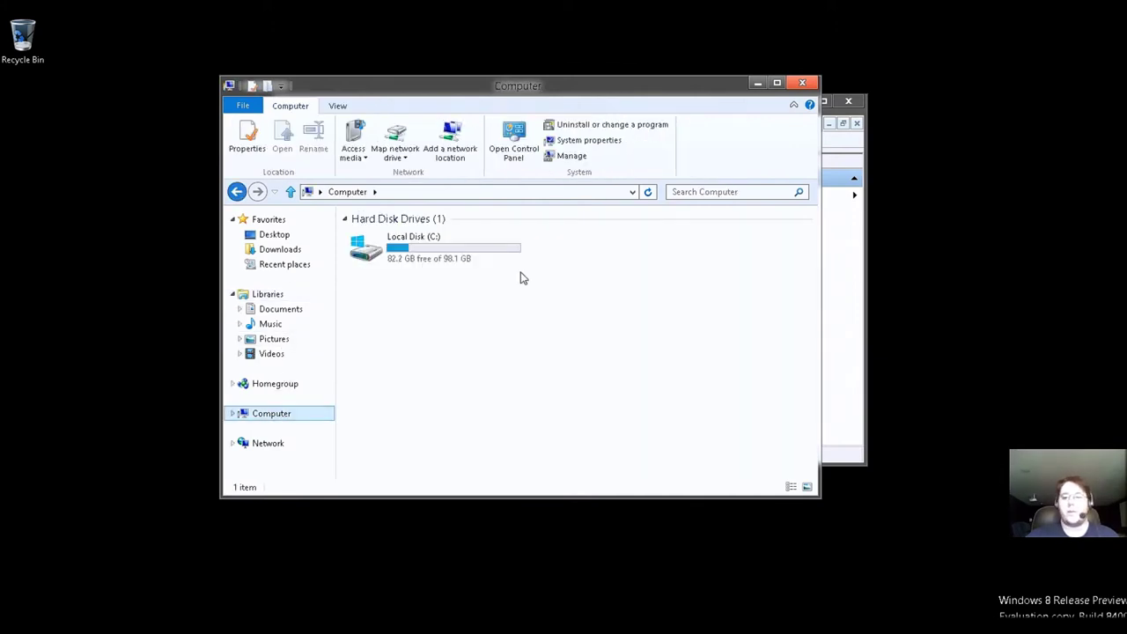
pyautogui.doubleClick(409, 247)
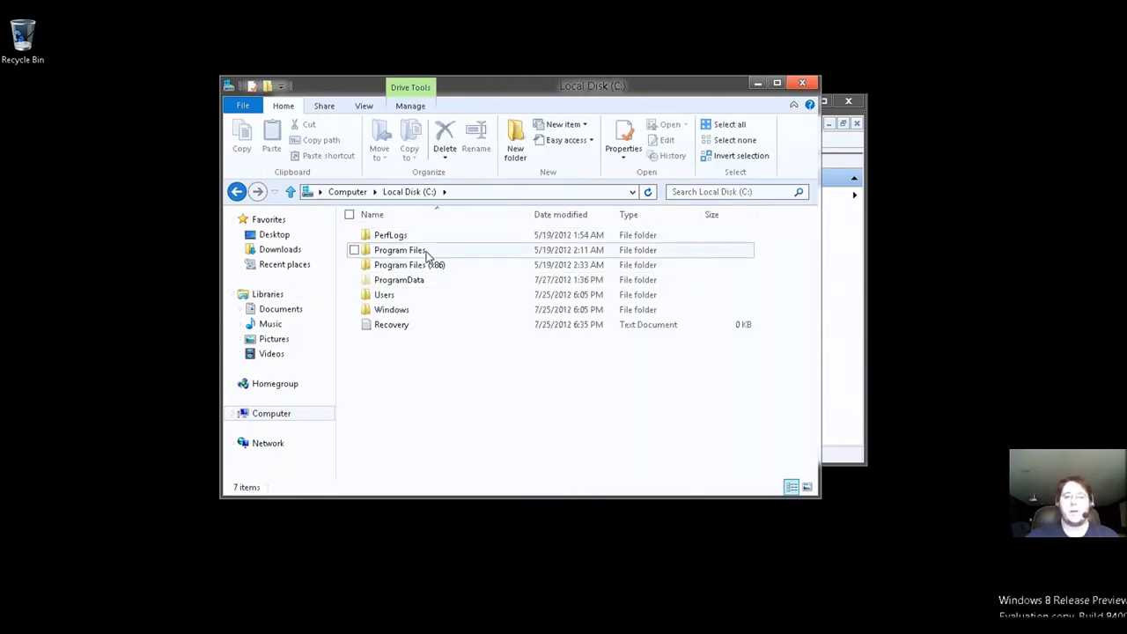
pyautogui.click(368, 108)
pyautogui.click(621, 157)
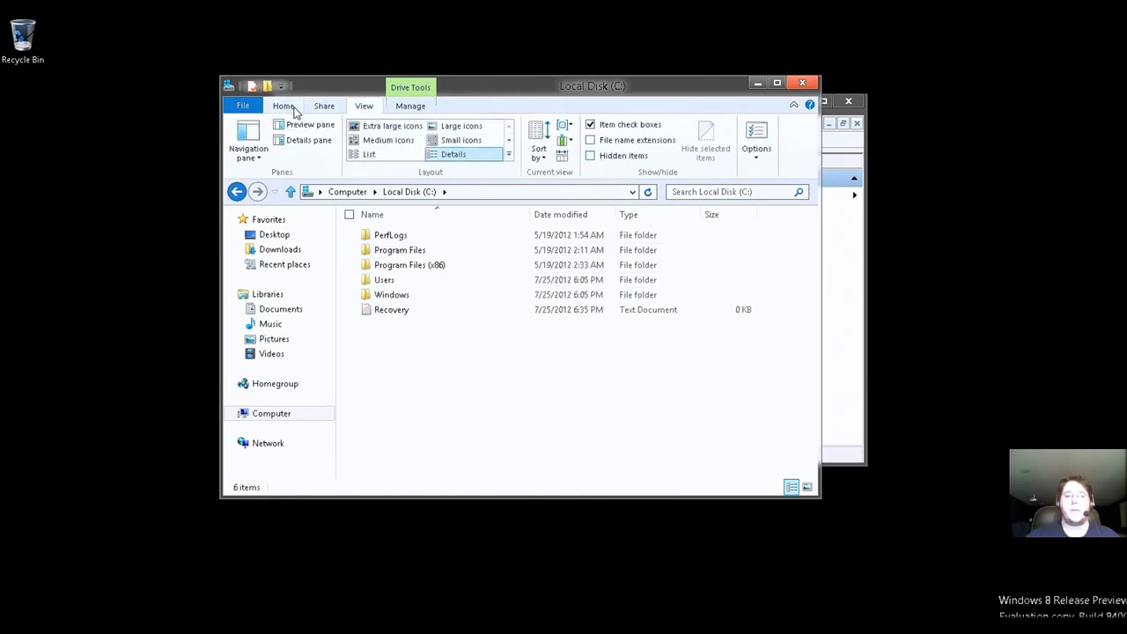
pyautogui.click(283, 106)
# - Browse Program Files and Program Files (x86), returning to C: after each
pyautogui.doubleClick(421, 251)
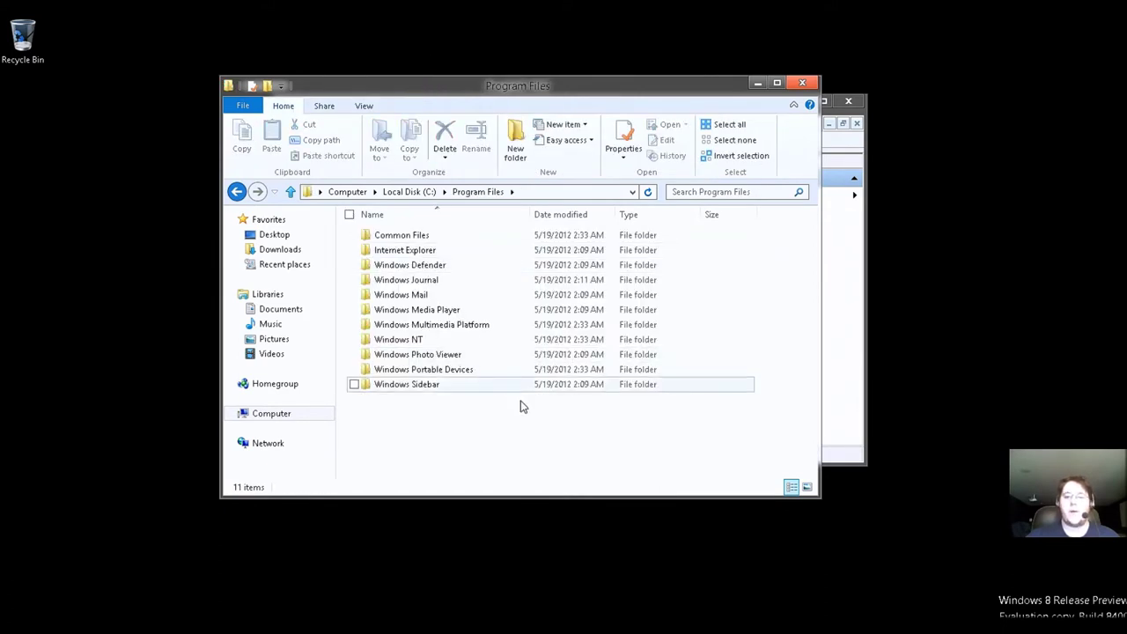
pyautogui.click(430, 192)
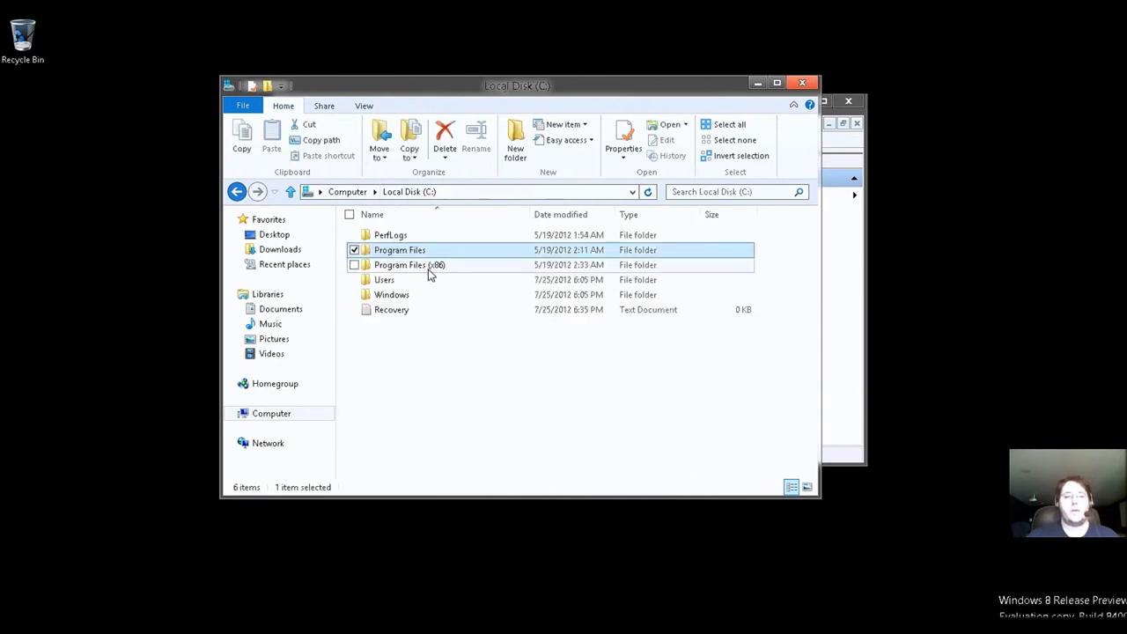
pyautogui.click(431, 271)
pyautogui.doubleClick(430, 272)
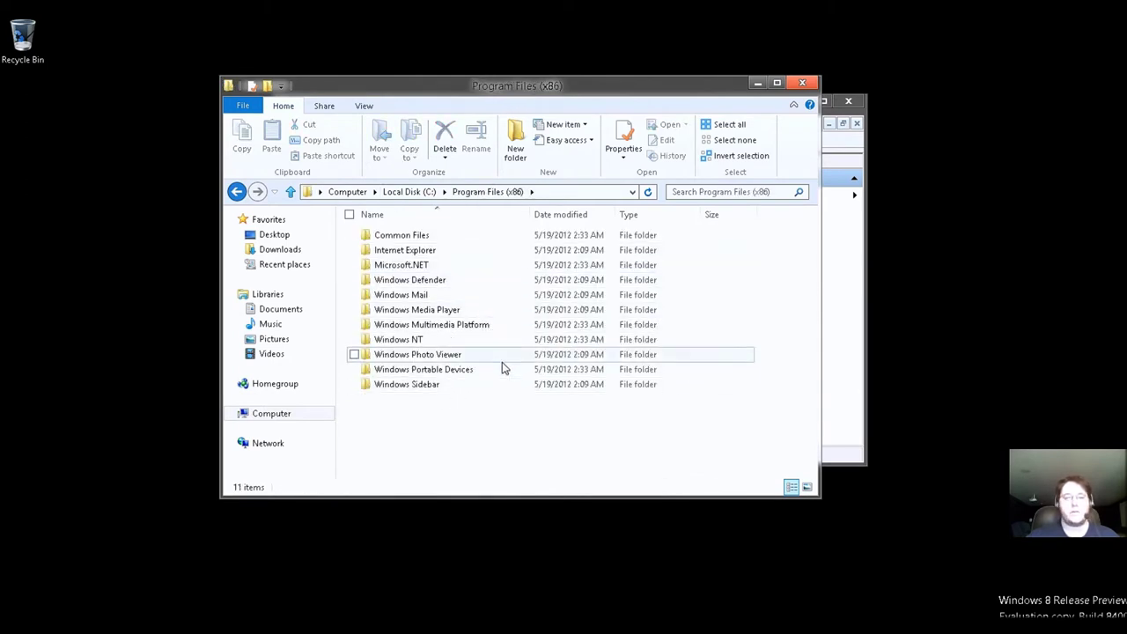
pyautogui.click(420, 193)
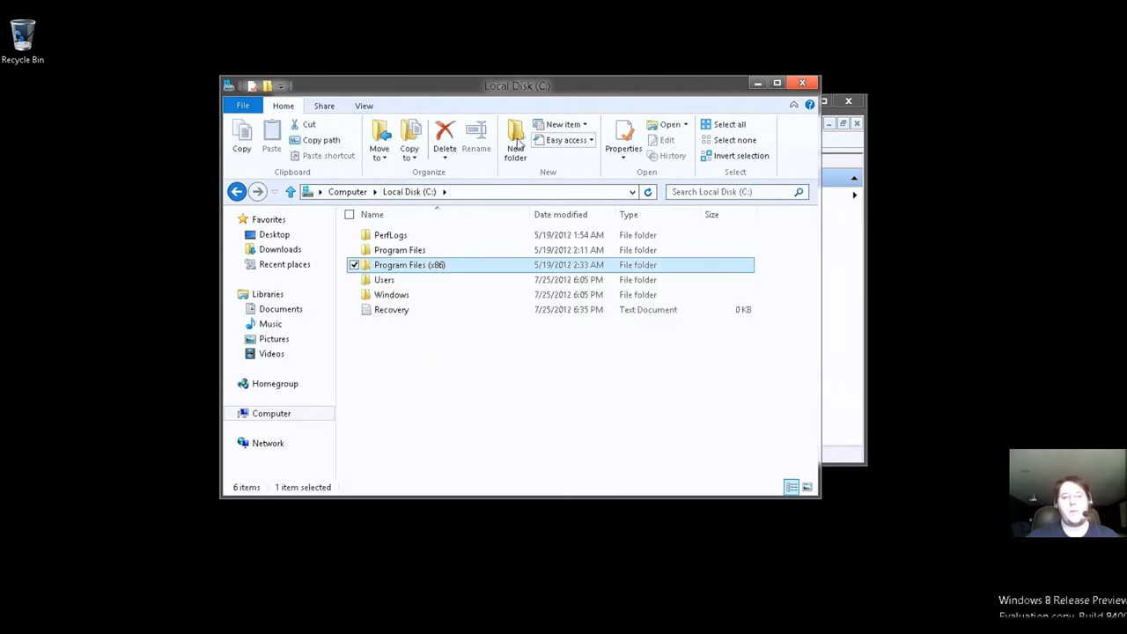
# - Show hidden items and locate the WindowsApps folder in Program Files, leaving its attributes unchanged
pyautogui.click(363, 106)
pyautogui.click(616, 156)
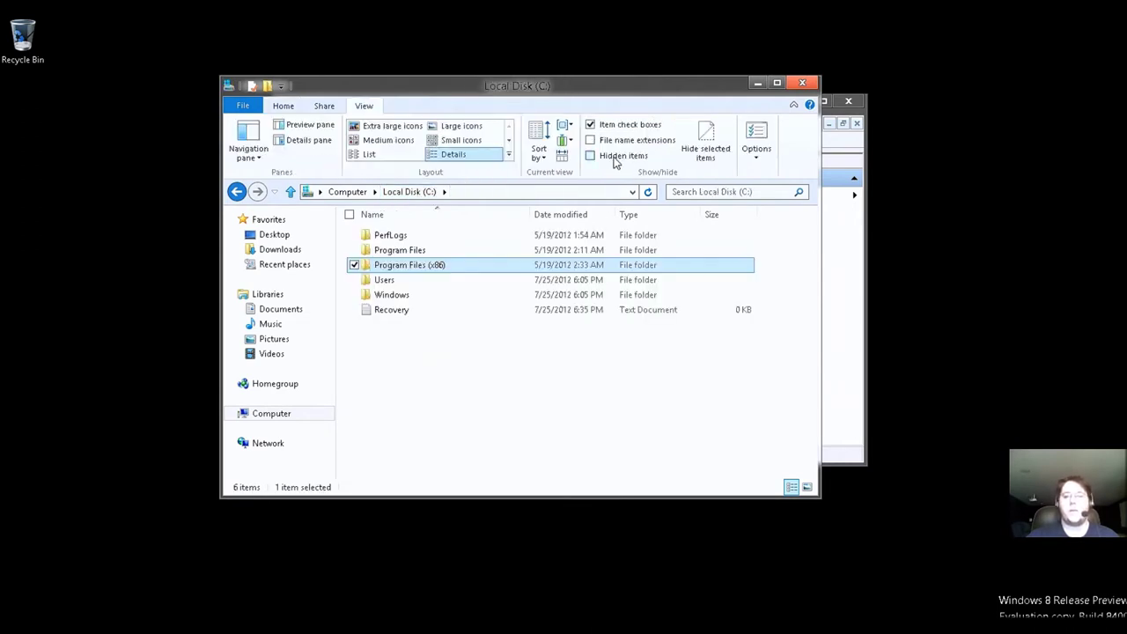
pyautogui.doubleClick(425, 251)
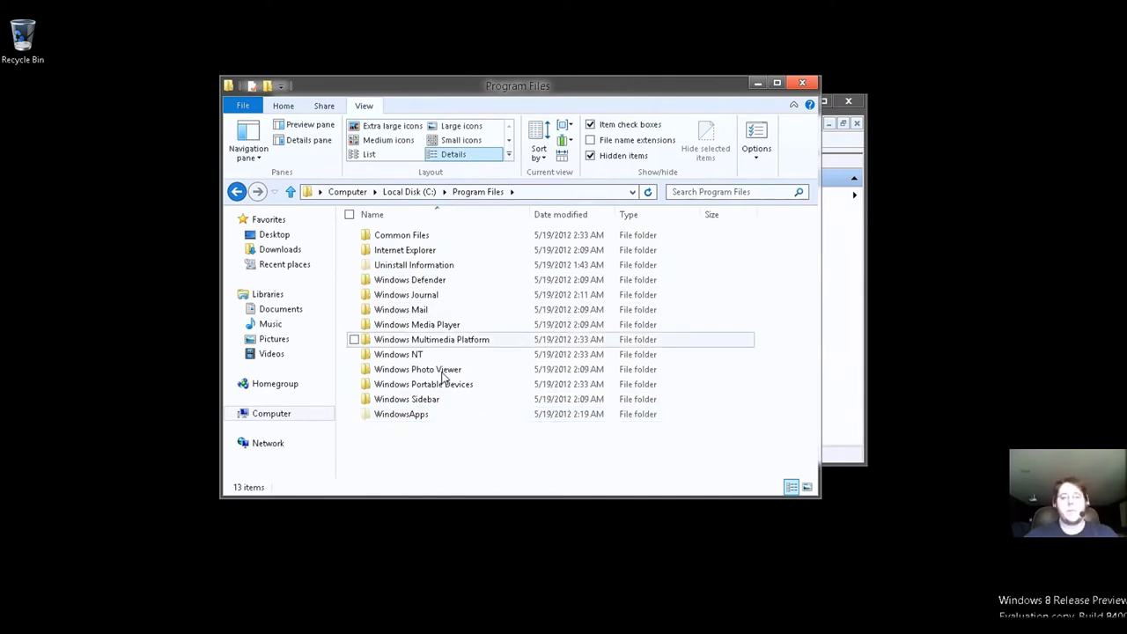
pyautogui.click(435, 420)
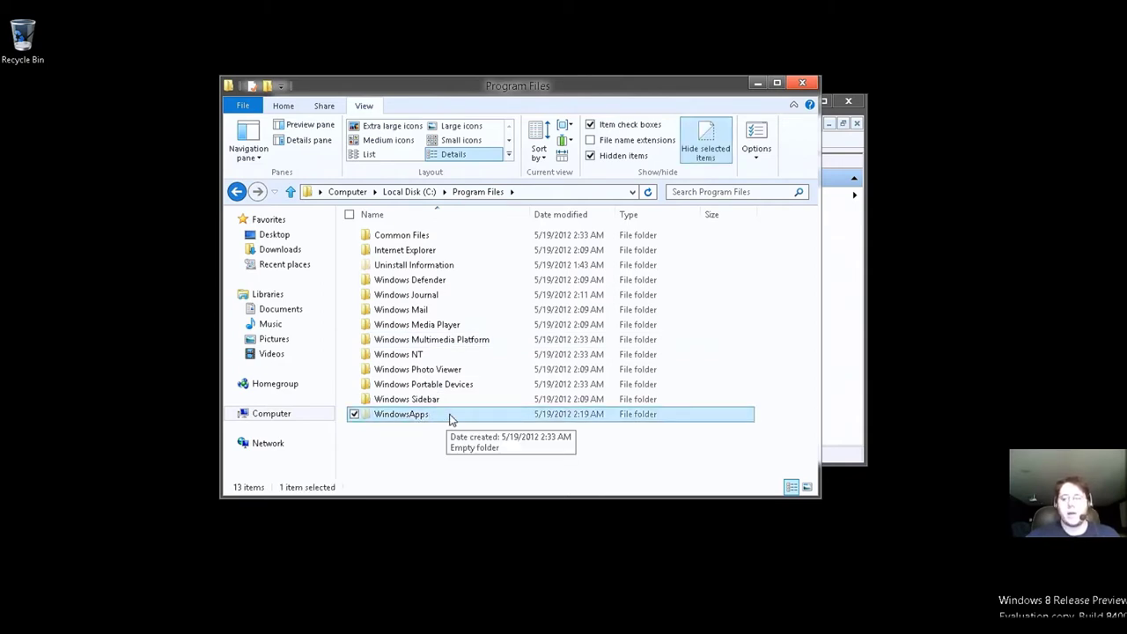
pyautogui.click(715, 154)
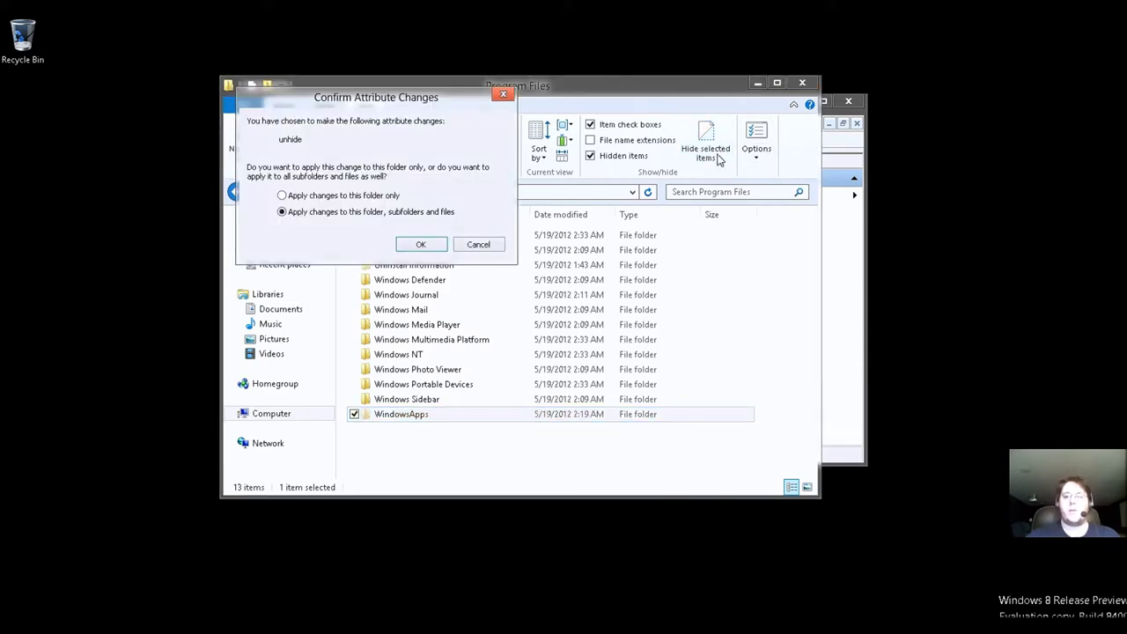
pyautogui.click(478, 247)
# - Try opening WindowsApps, dismiss the access-denied message, and return to Console1
pyautogui.doubleClick(449, 421)
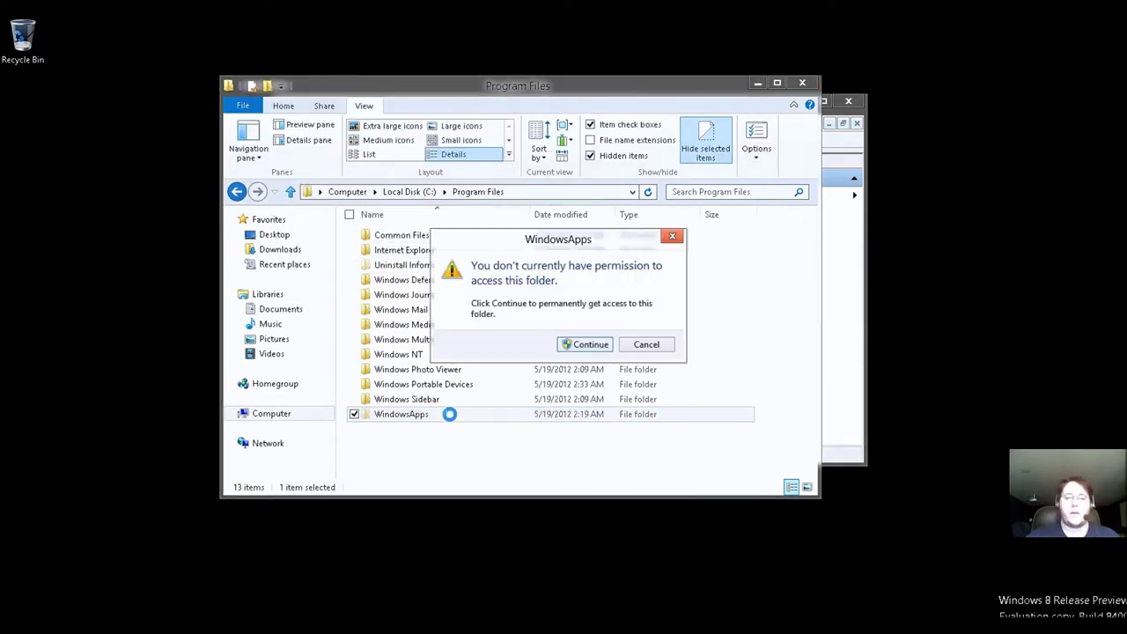
pyautogui.click(584, 342)
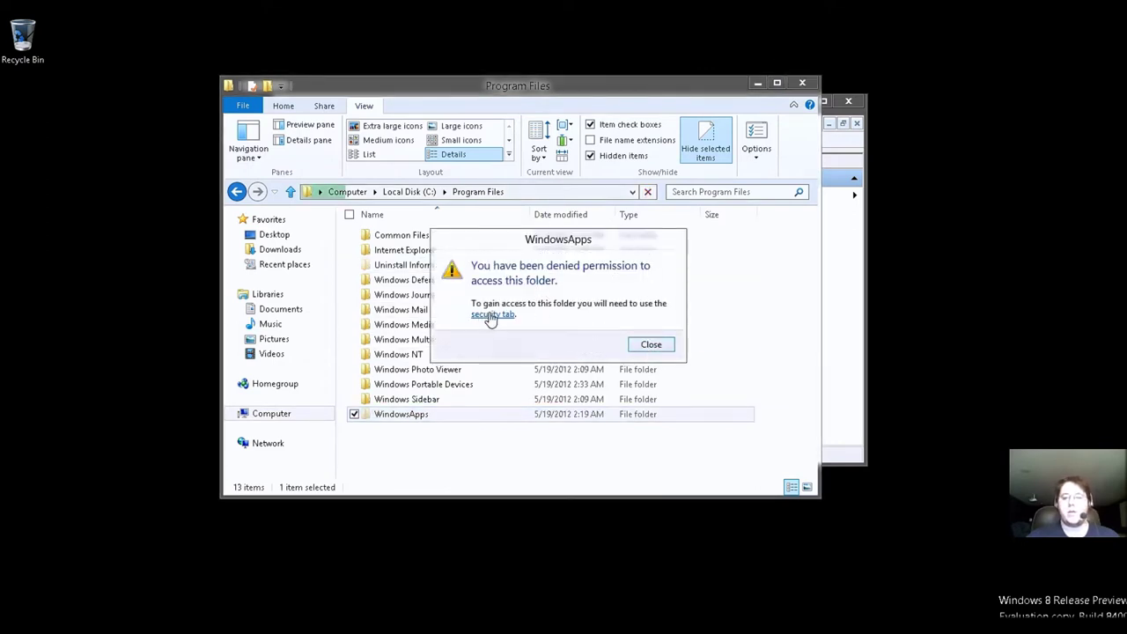
pyautogui.click(650, 346)
pyautogui.click(646, 476)
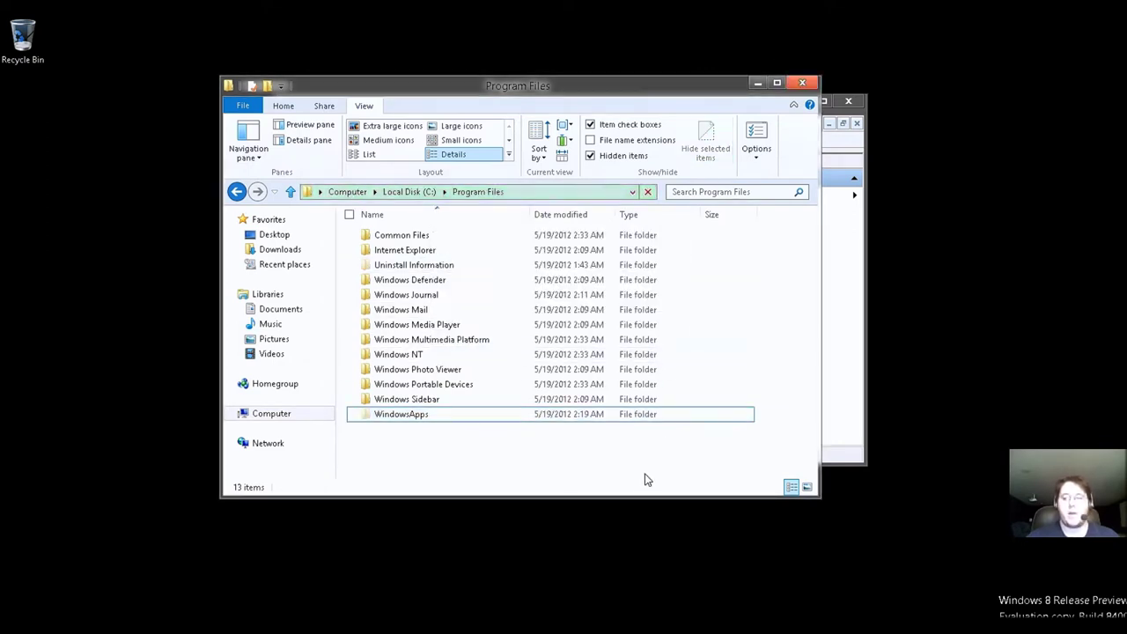
pyautogui.click(841, 351)
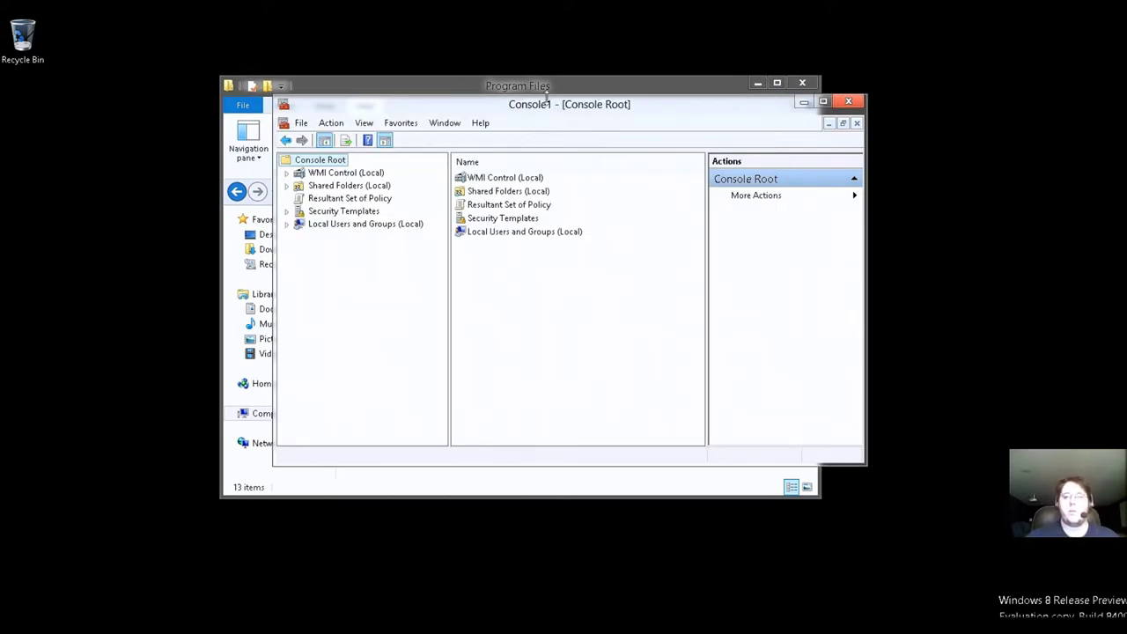
# - Close Console1 without saving, backing out of the Save As dialog
pyautogui.click(850, 102)
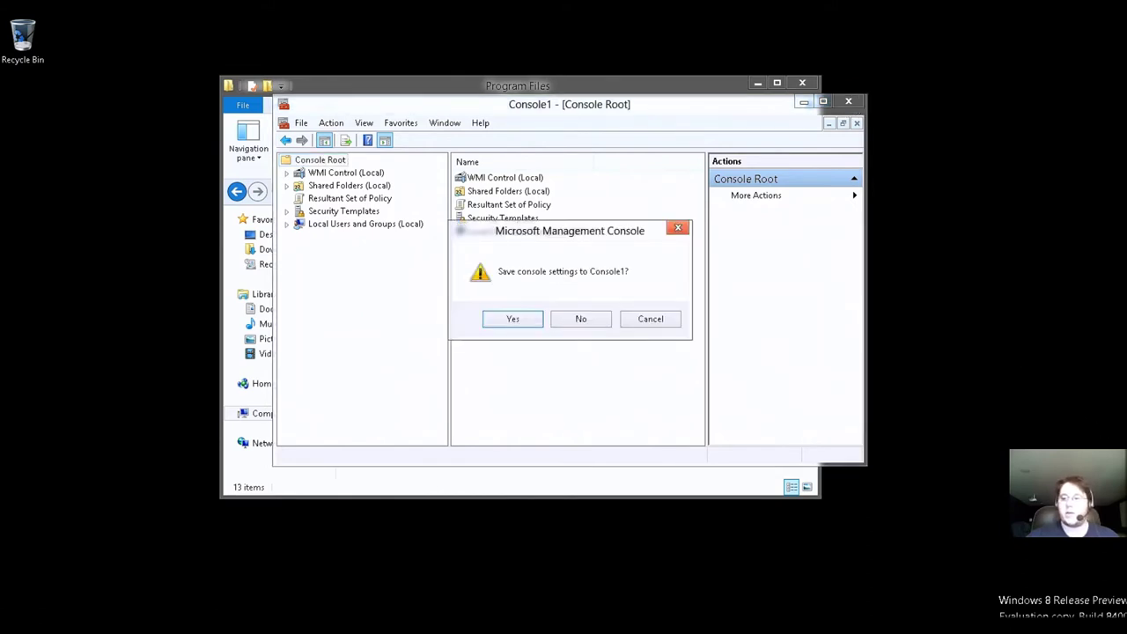
pyautogui.moveTo(1125, 3)
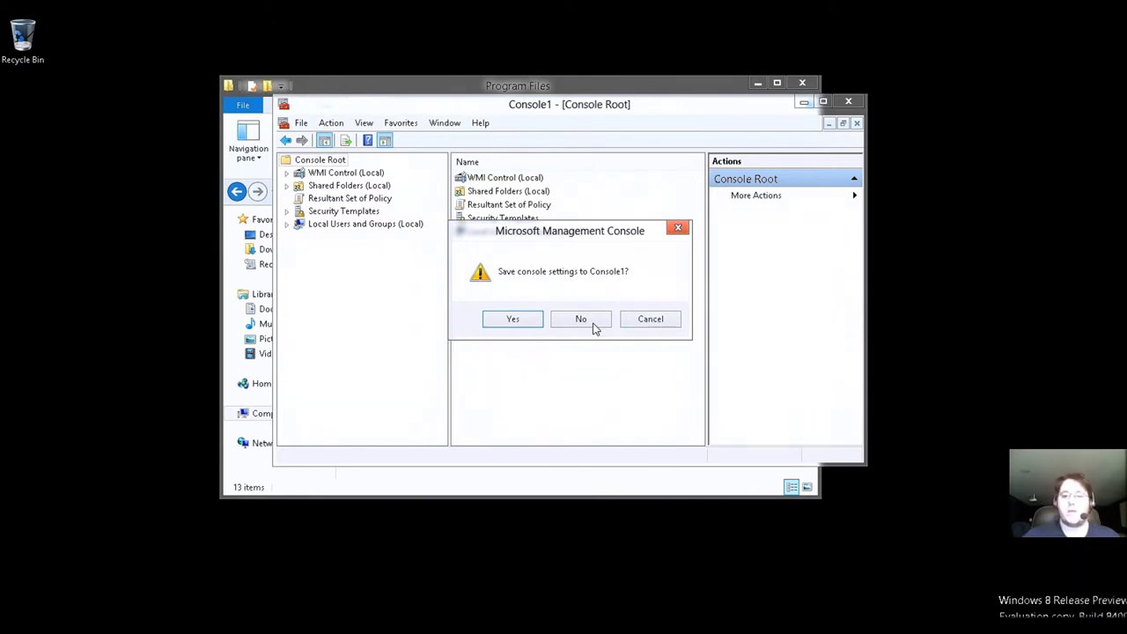
pyautogui.click(515, 322)
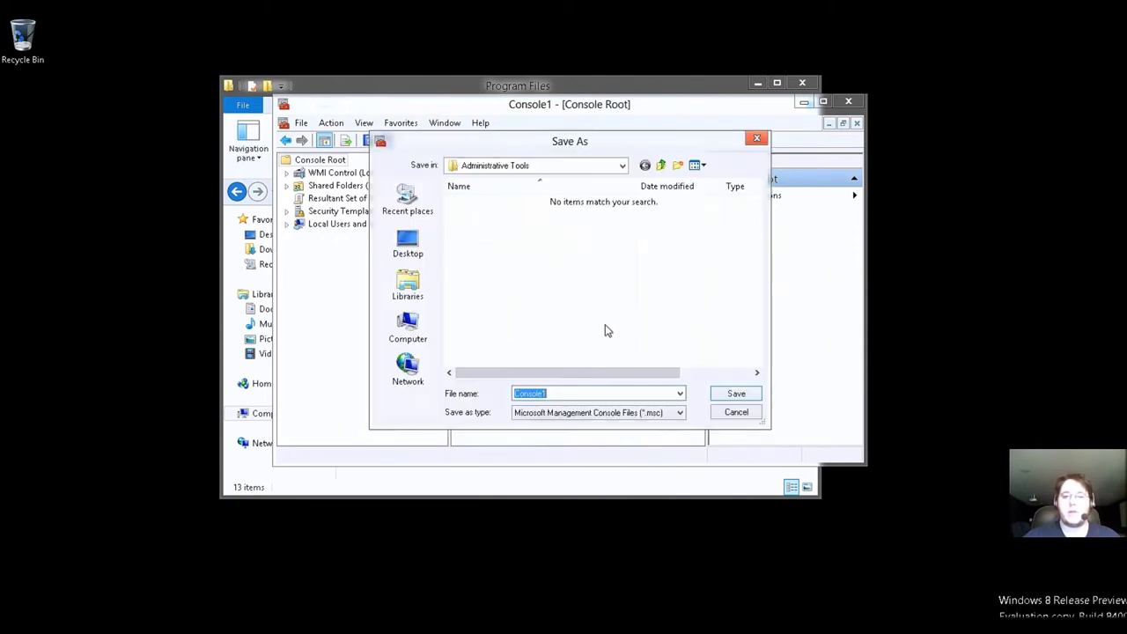
pyautogui.click(750, 412)
pyautogui.click(847, 101)
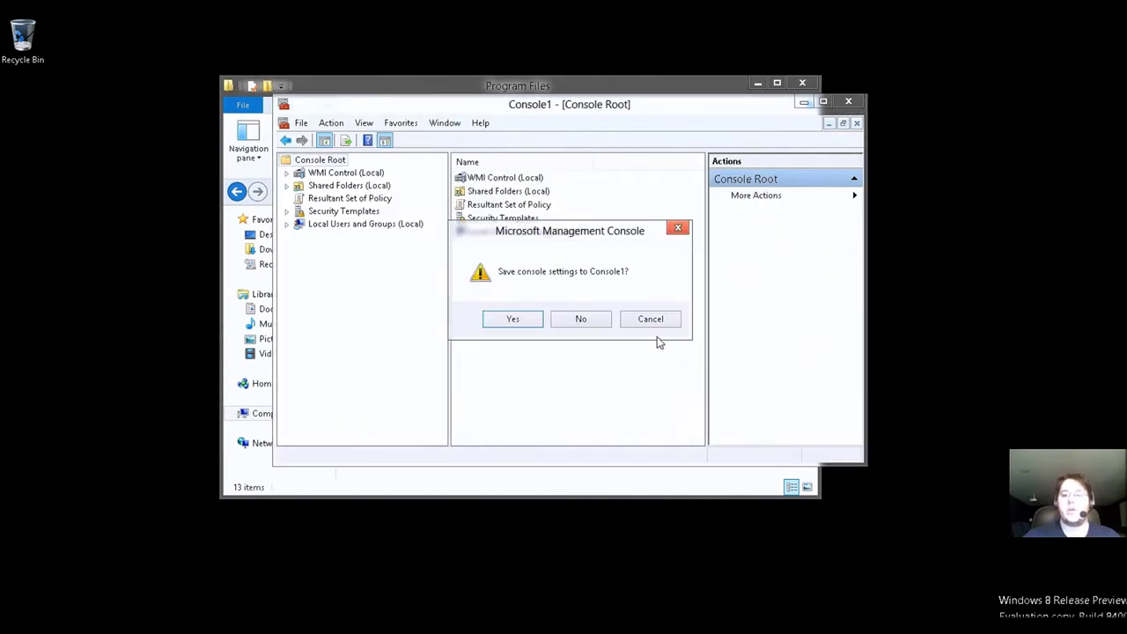
pyautogui.click(574, 324)
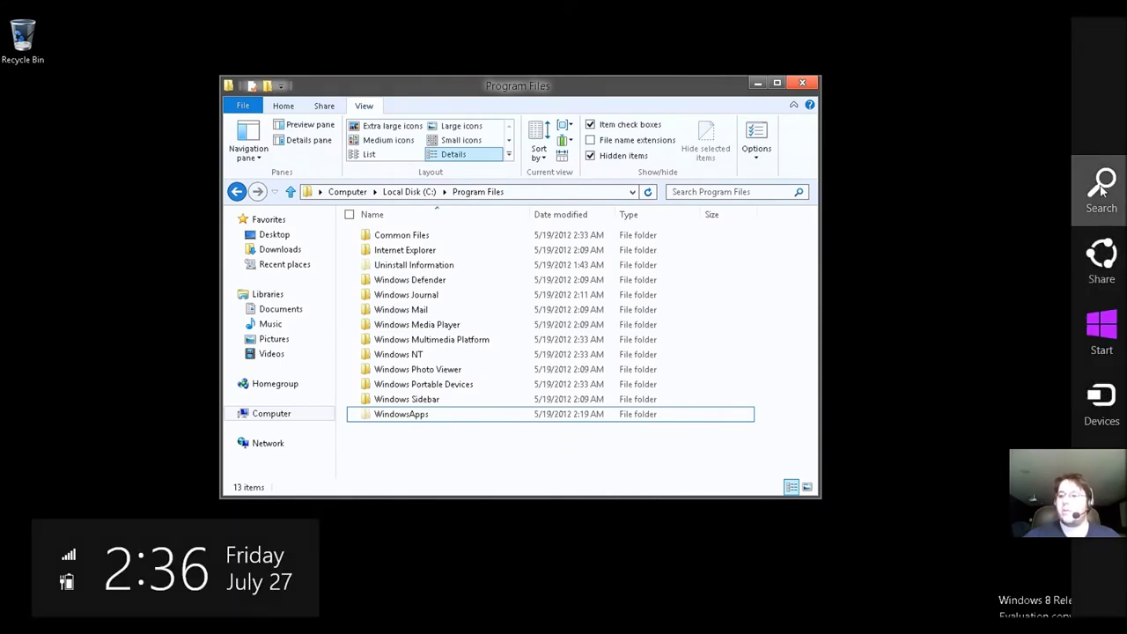
pyautogui.click(1101, 182)
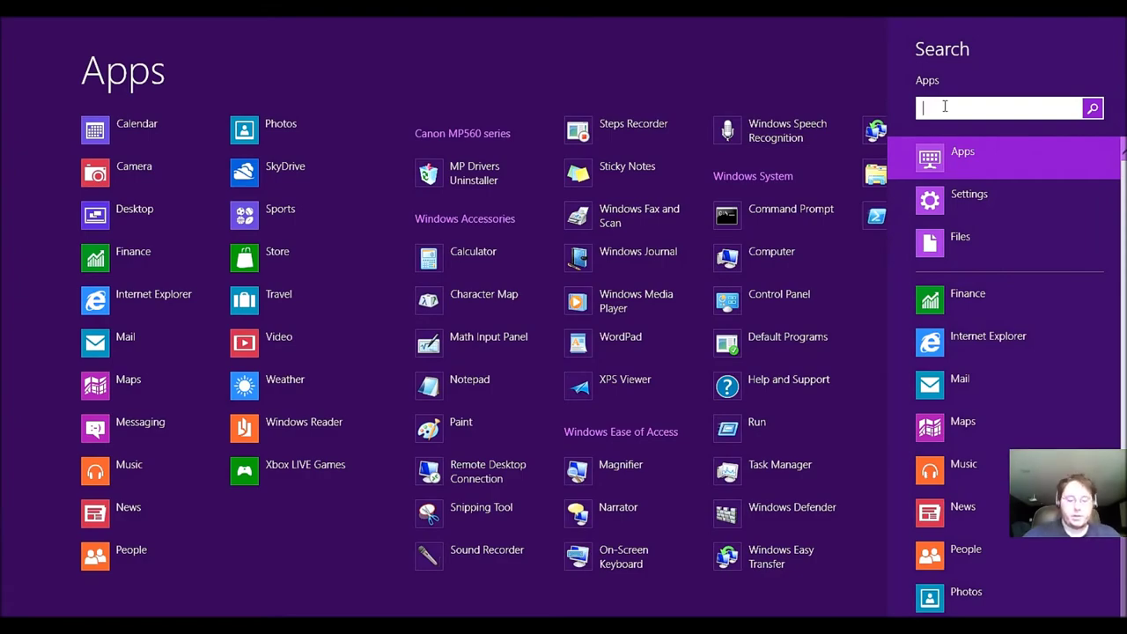
# - Launch Command Prompt via a search for cmd, run mmc, and approve the UAC prompt
pyautogui.write('cmd')
pyautogui.press('Return')
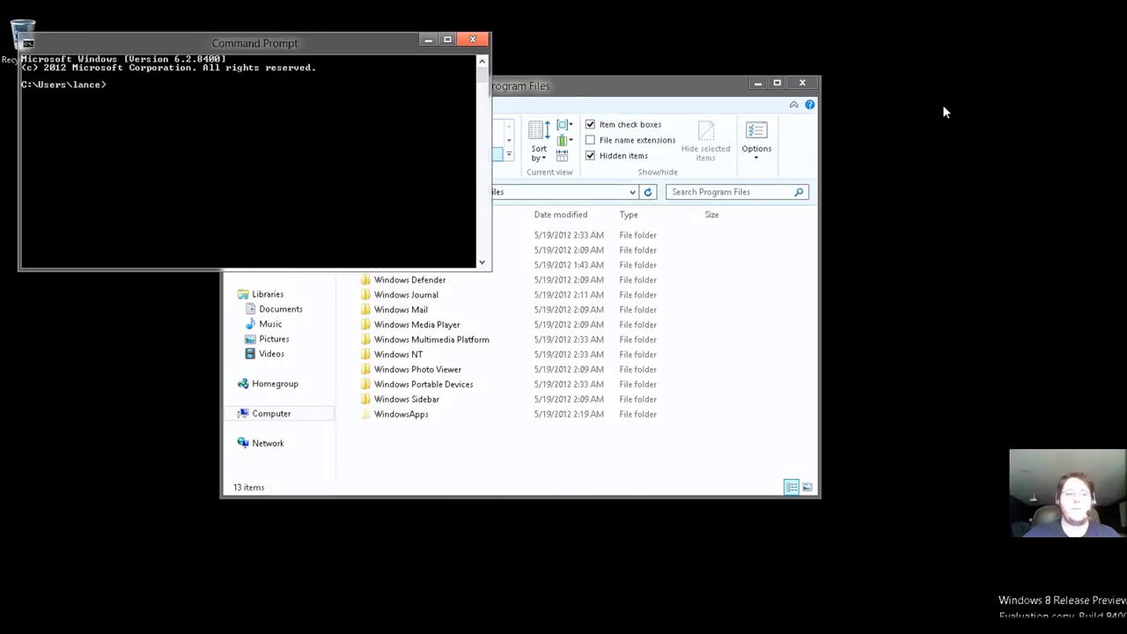
pyautogui.press('Return')
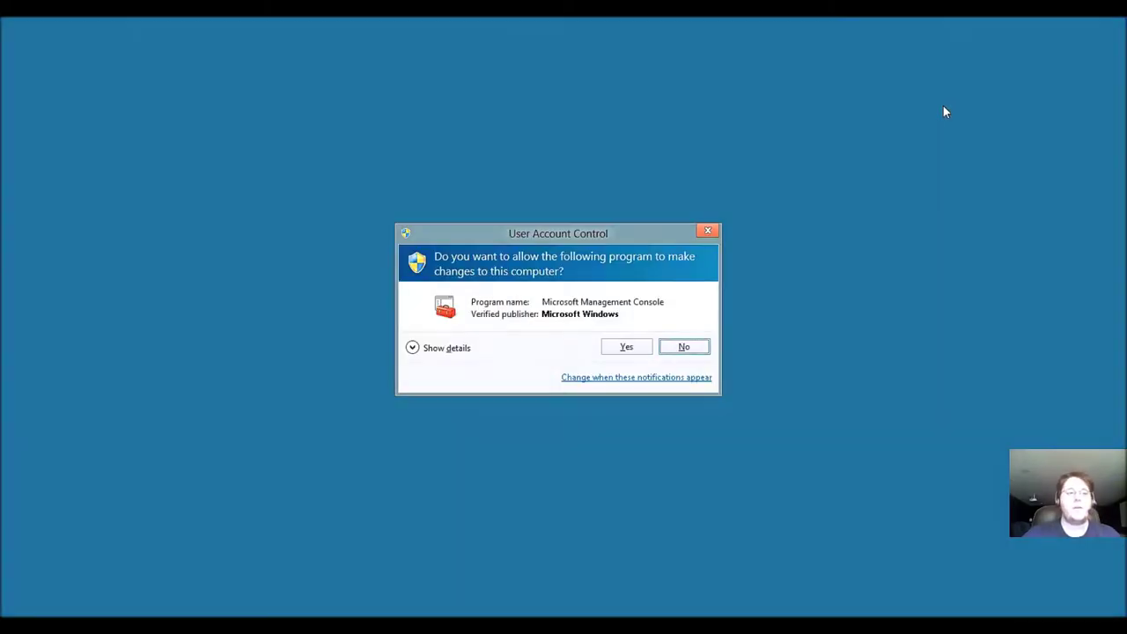
pyautogui.click(632, 348)
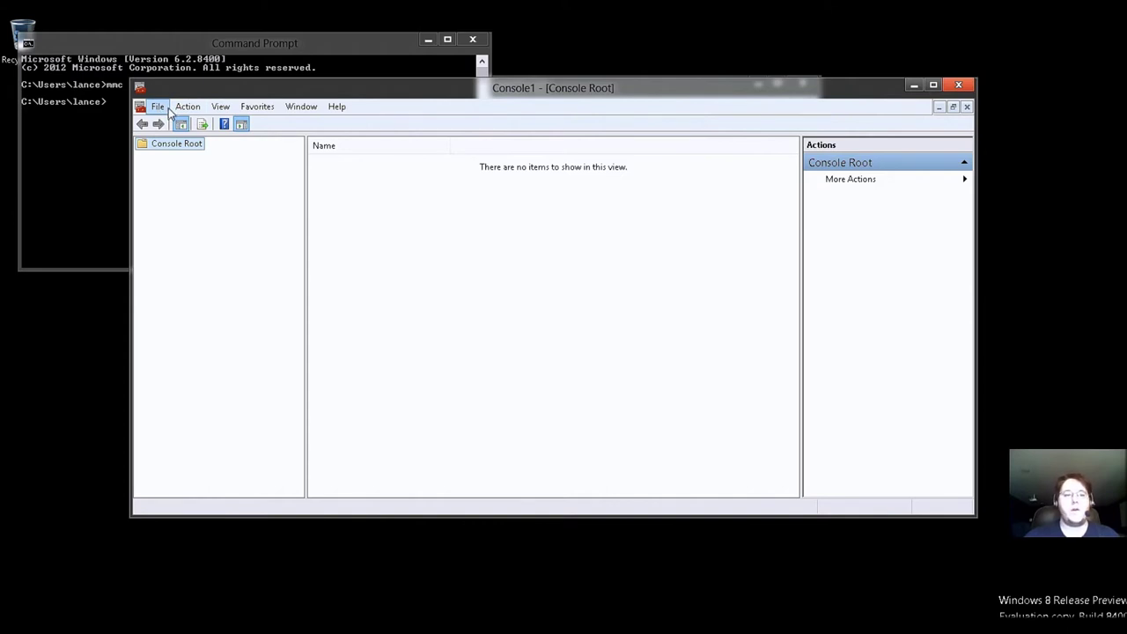
# - In Add or Remove Snap-ins, add Computer Management for the local computer
pyautogui.click(161, 107)
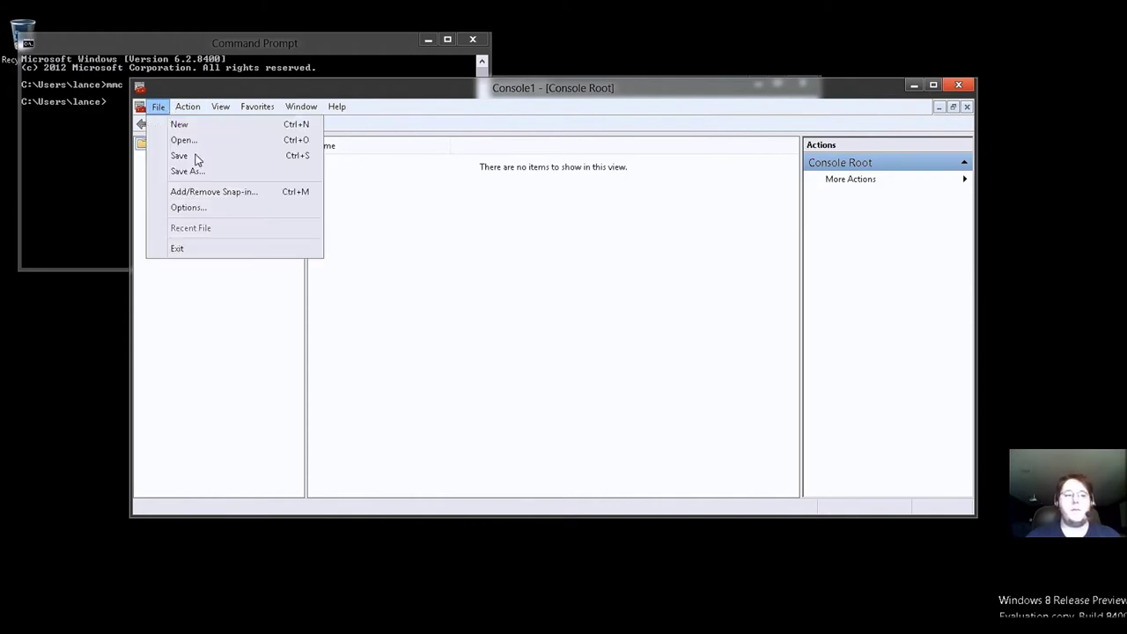
pyautogui.click(211, 192)
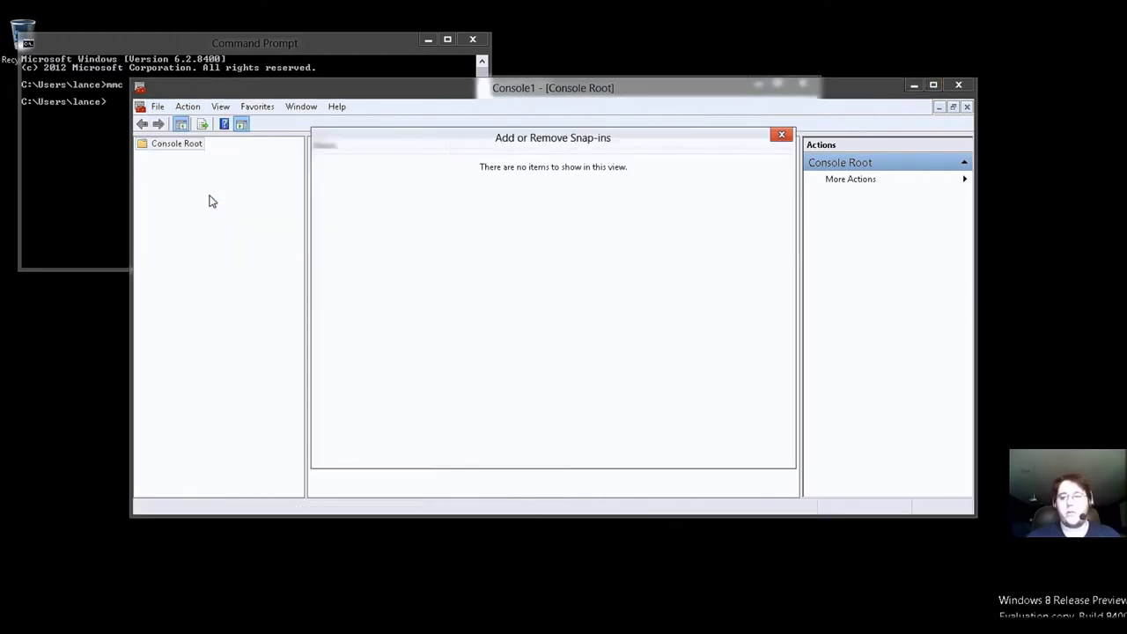
pyautogui.scroll(-2, 491, 236)
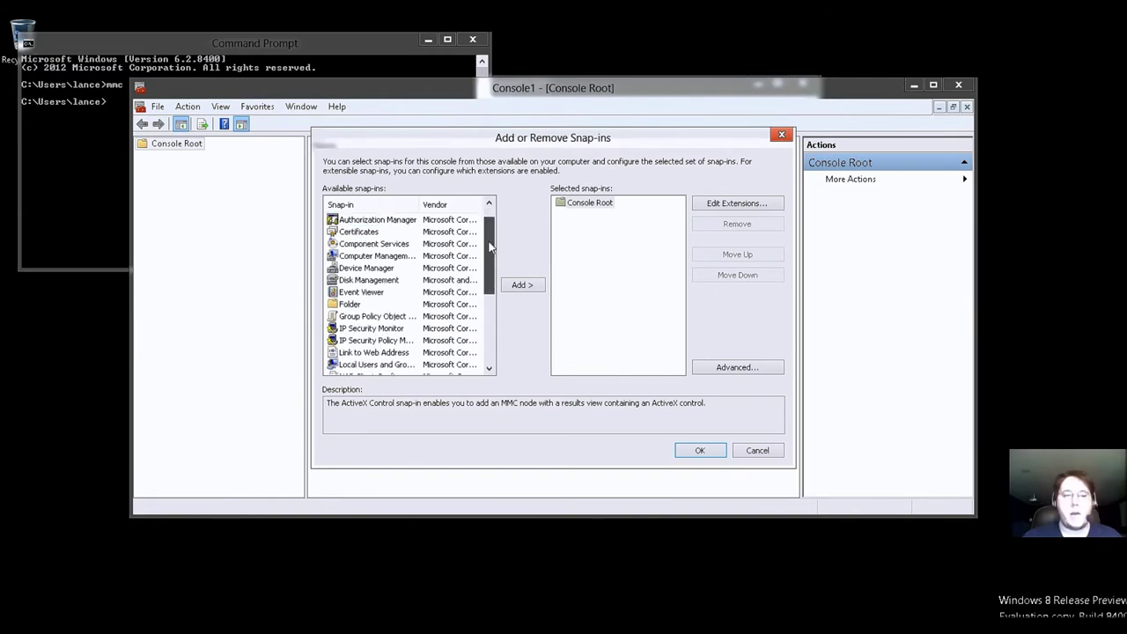
pyautogui.click(376, 234)
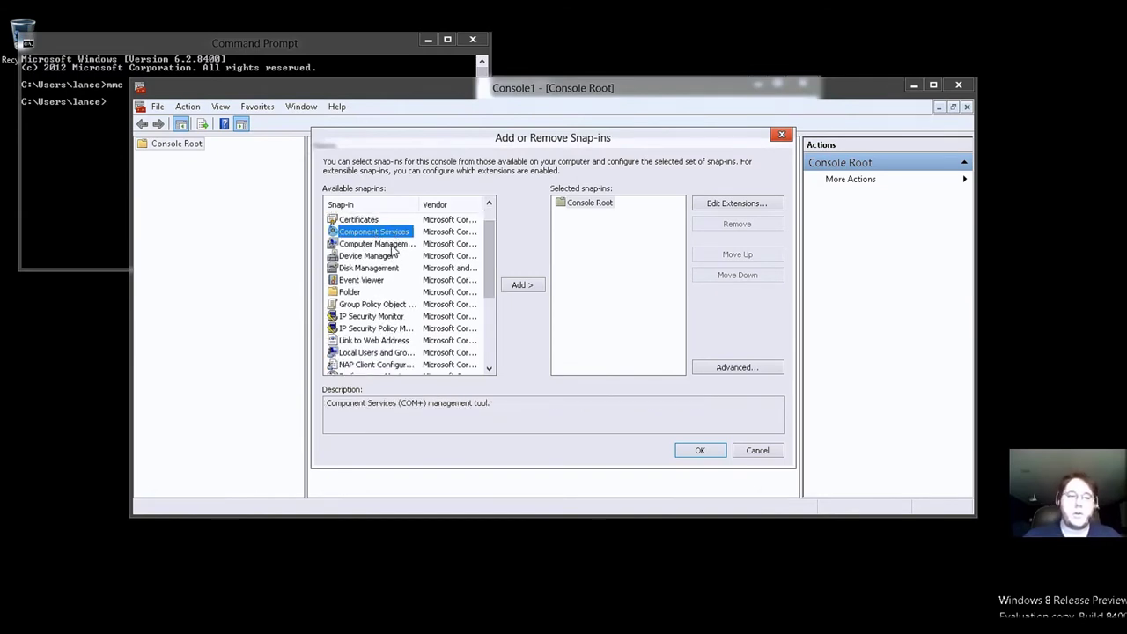
pyautogui.click(394, 246)
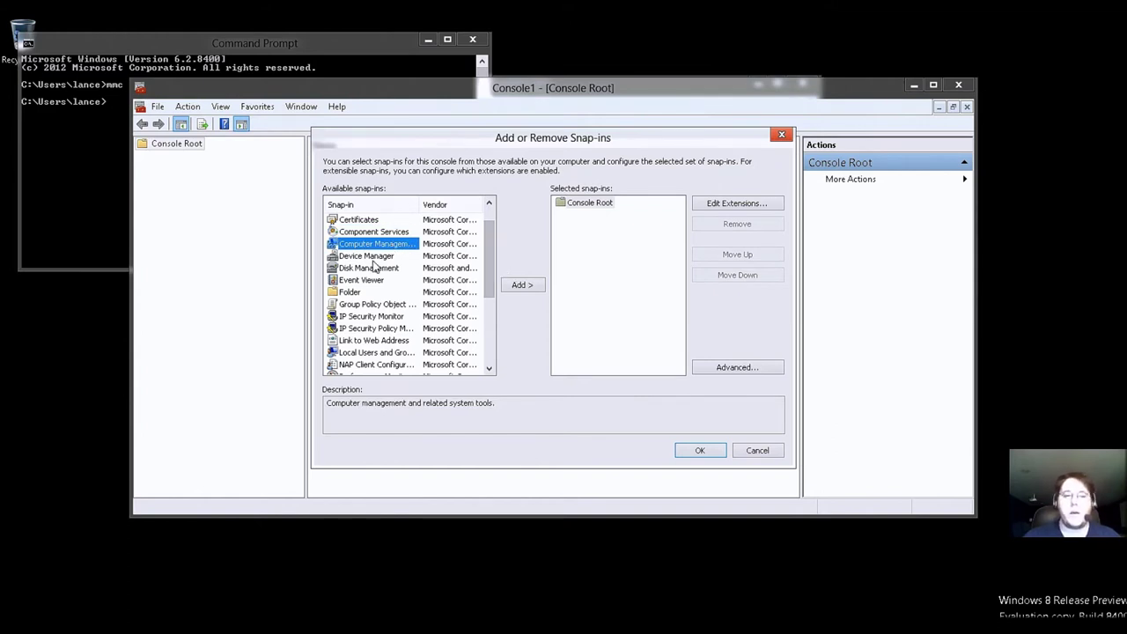
pyautogui.click(385, 255)
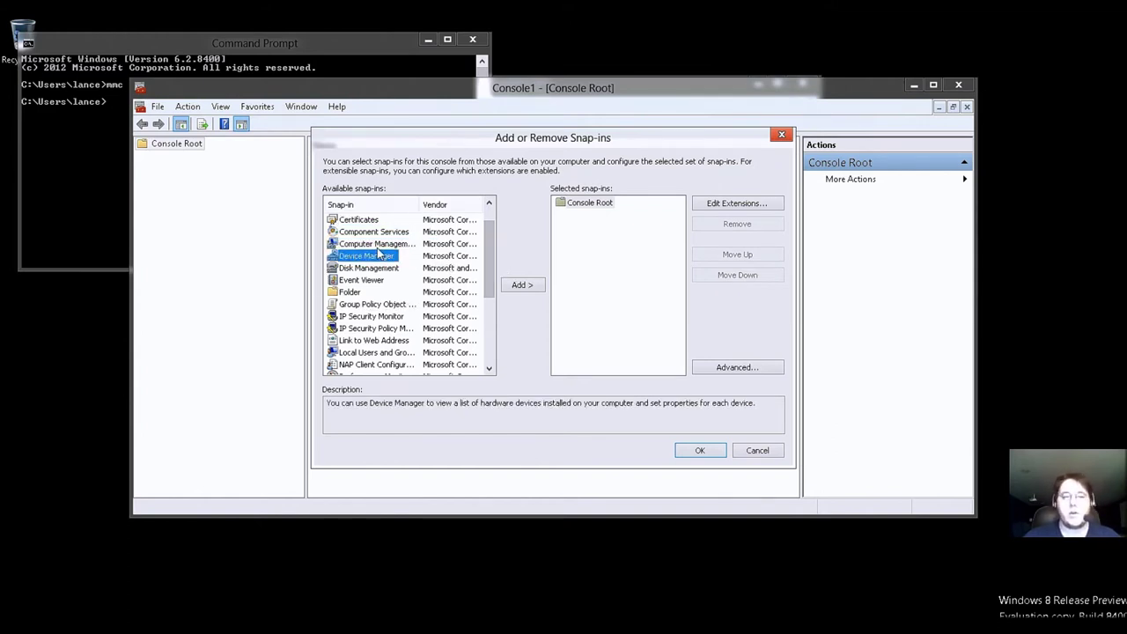
pyautogui.click(379, 245)
pyautogui.click(531, 290)
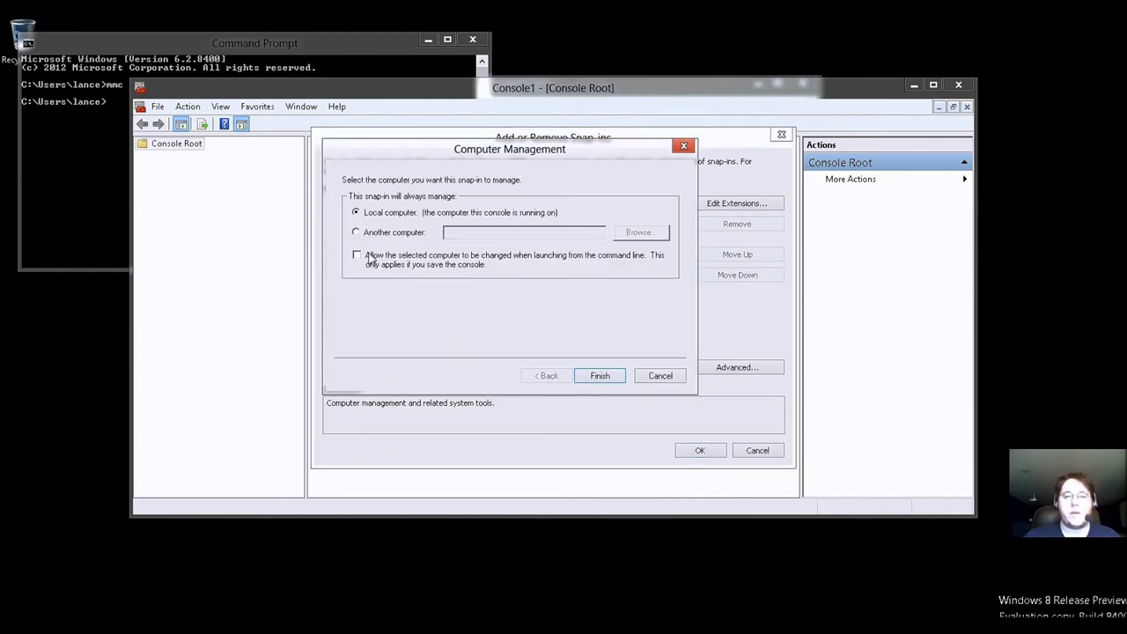
pyautogui.click(606, 378)
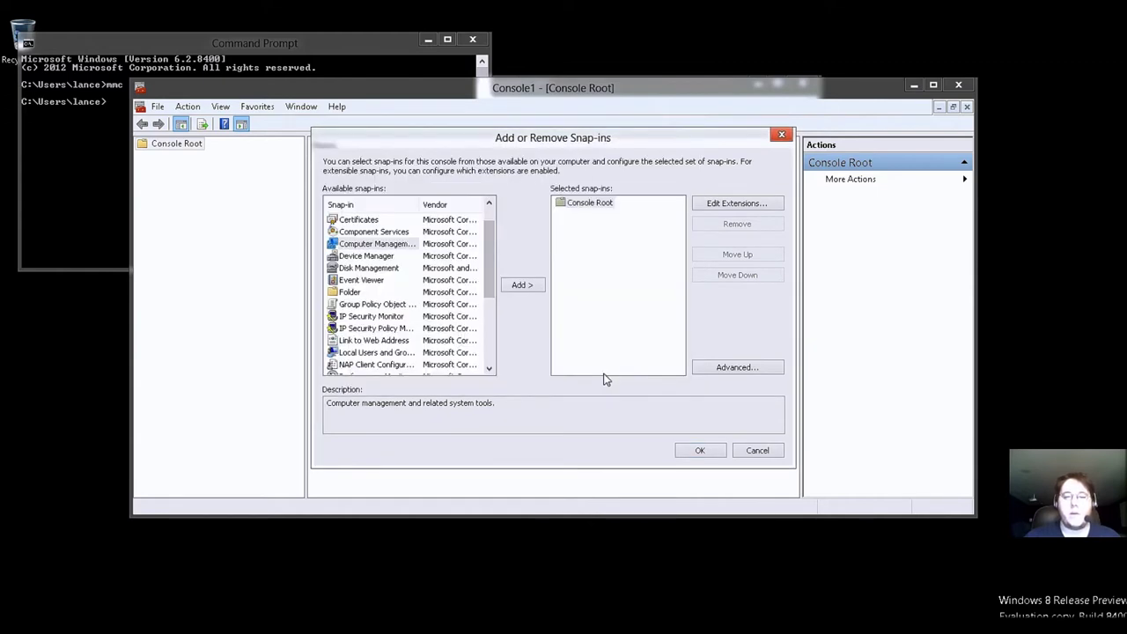
# - Add the Device Manager and Local Computer Policy (Group Policy Object) snap-ins
pyautogui.click(381, 255)
pyautogui.click(507, 287)
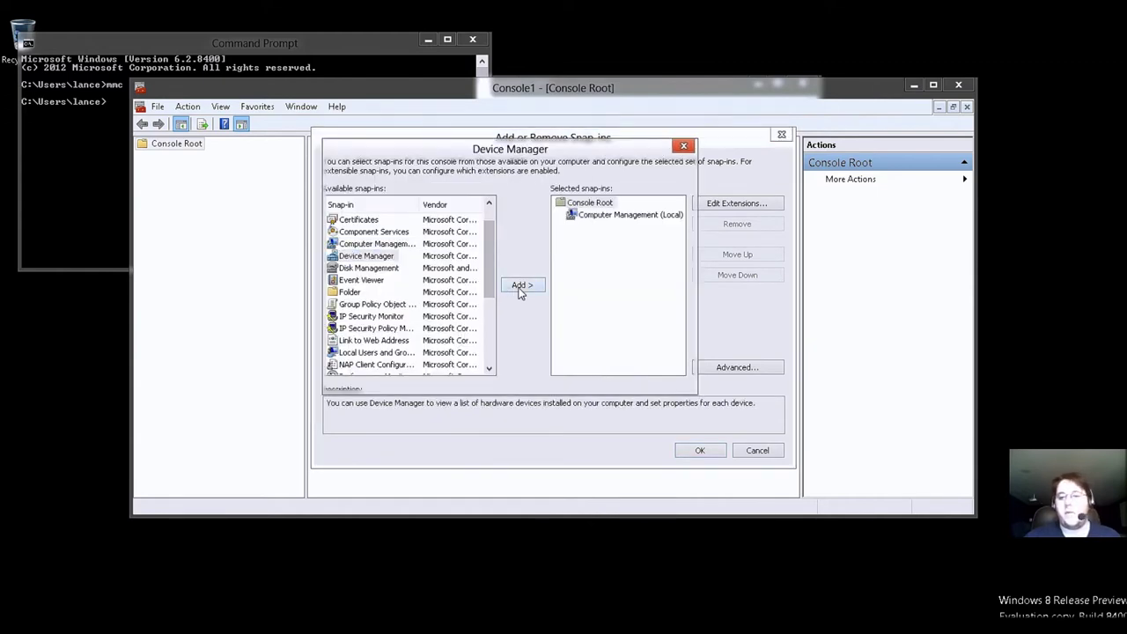
pyautogui.click(600, 380)
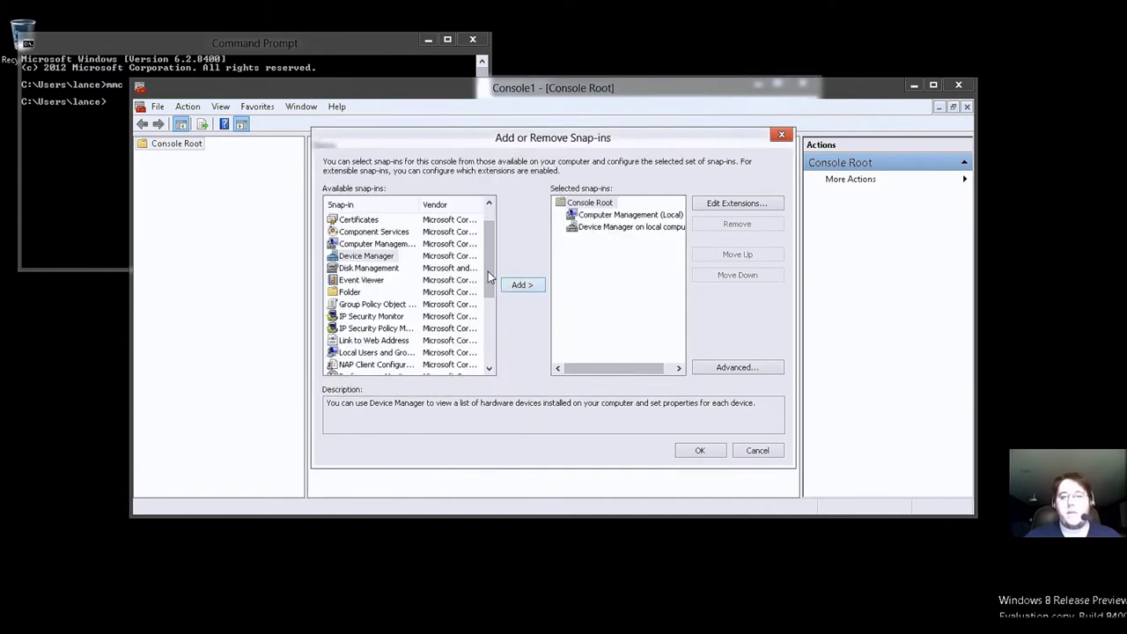
pyautogui.moveTo(489, 277); pyautogui.dragTo(495, 288)
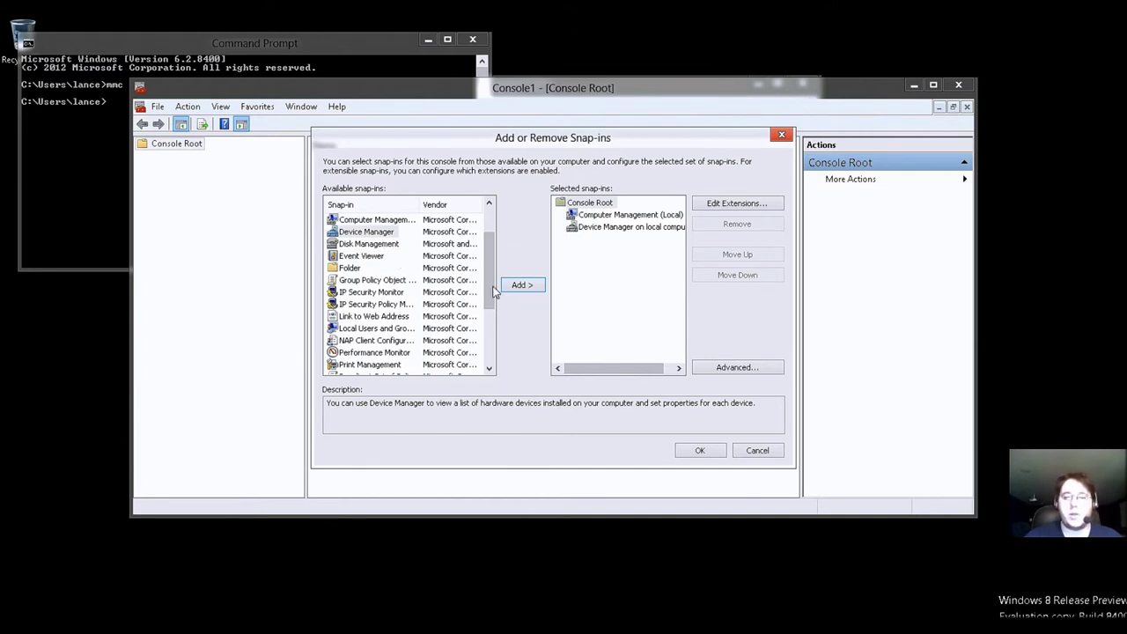
pyautogui.moveTo(490, 278); pyautogui.dragTo(490, 290)
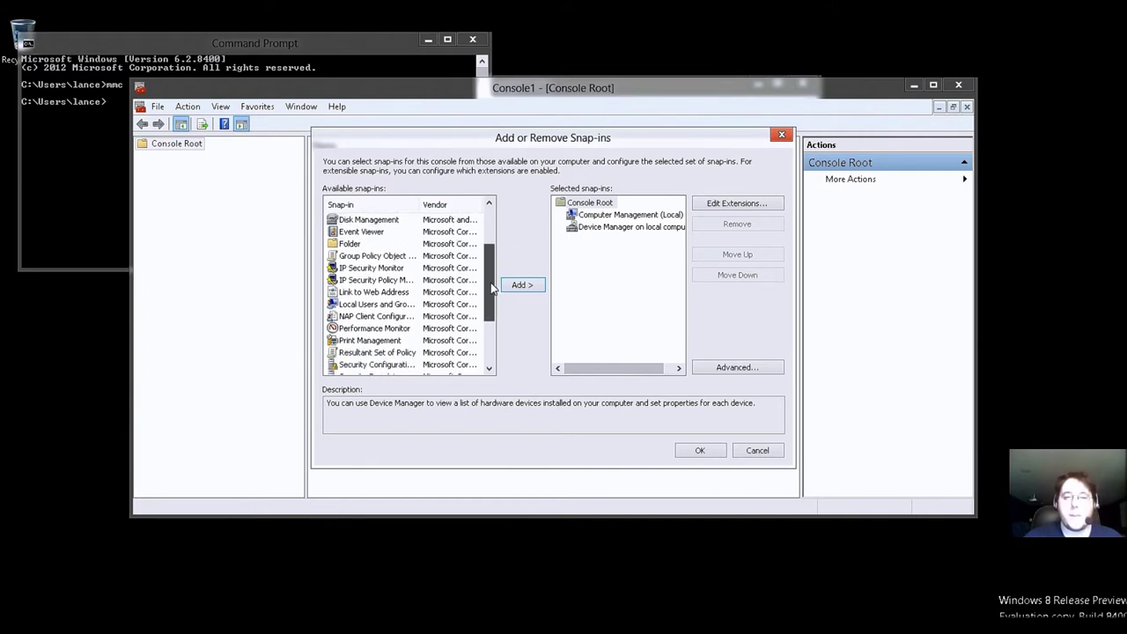
pyautogui.click(380, 257)
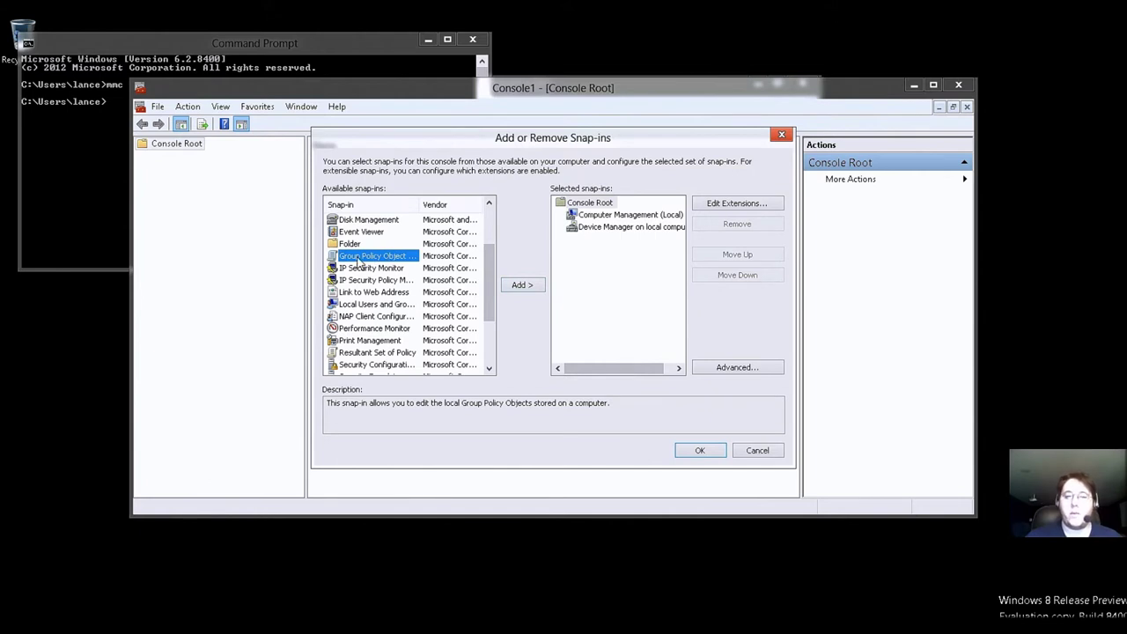
pyautogui.click(519, 285)
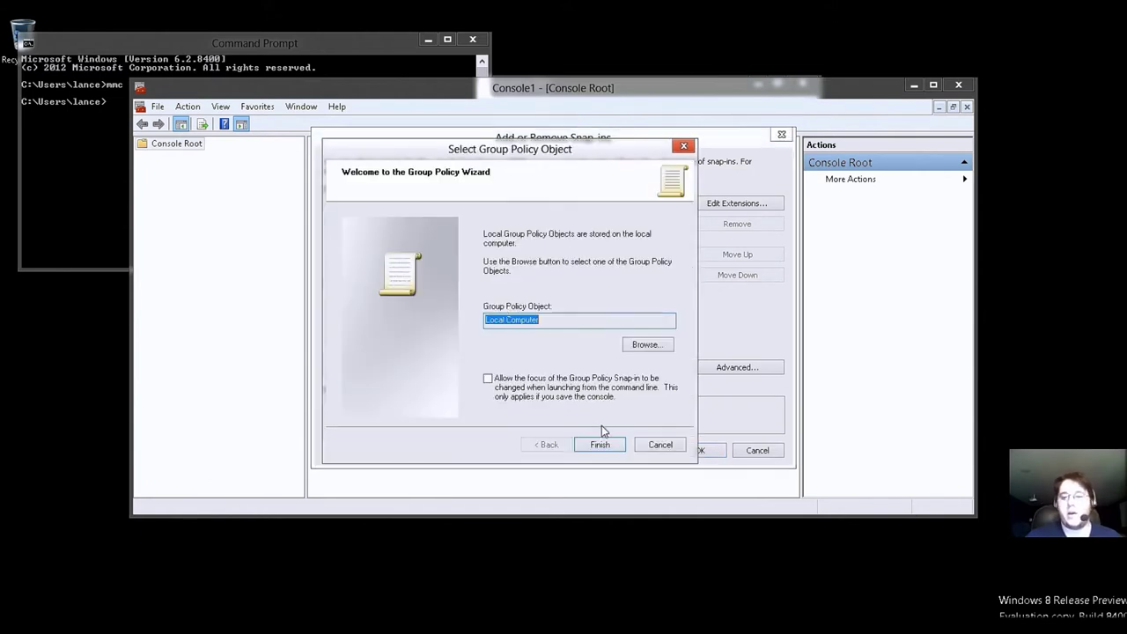
pyautogui.click(607, 449)
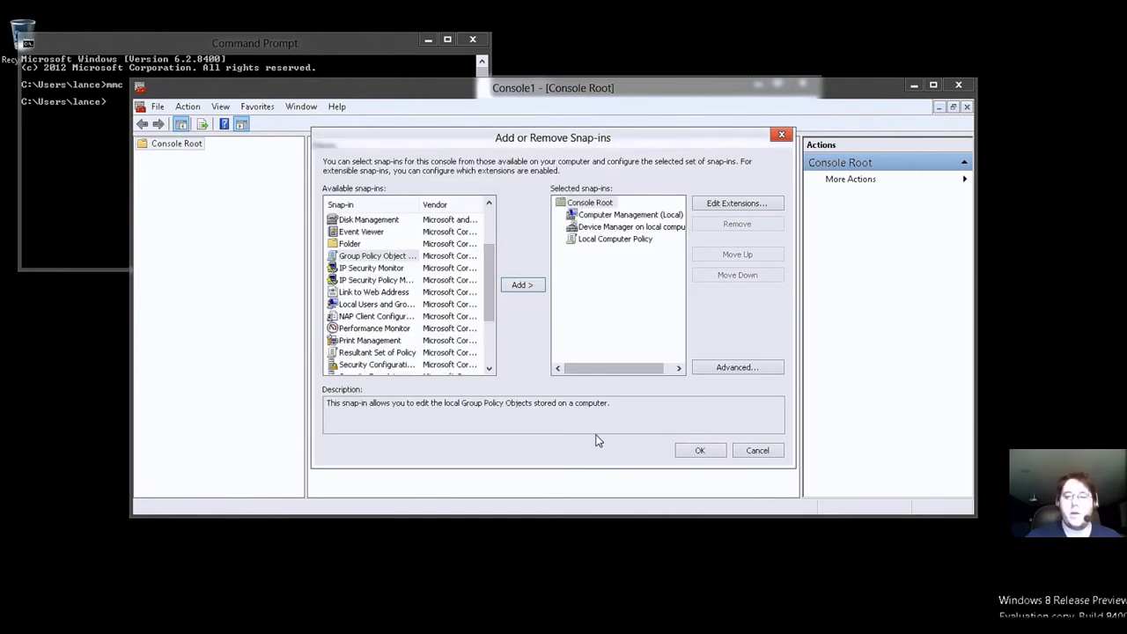
# - Add the Local Users and Groups snap-in for this computer
pyautogui.click(373, 268)
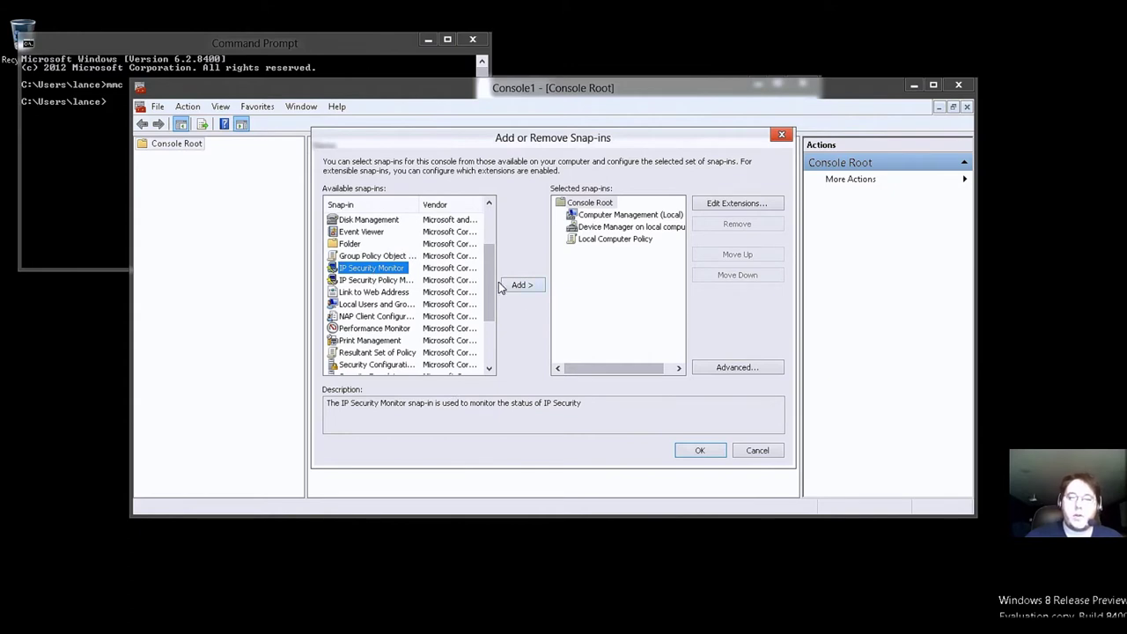
pyautogui.scroll(-1, 493, 299)
pyautogui.scroll(-1, 493, 303)
pyautogui.click(362, 260)
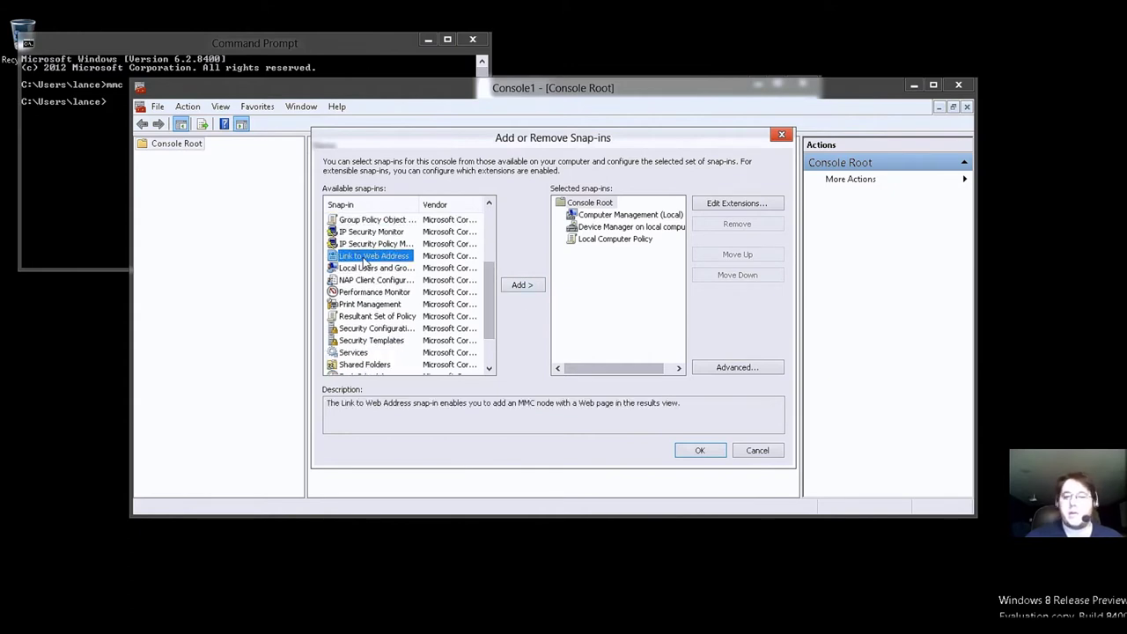
pyautogui.click(391, 268)
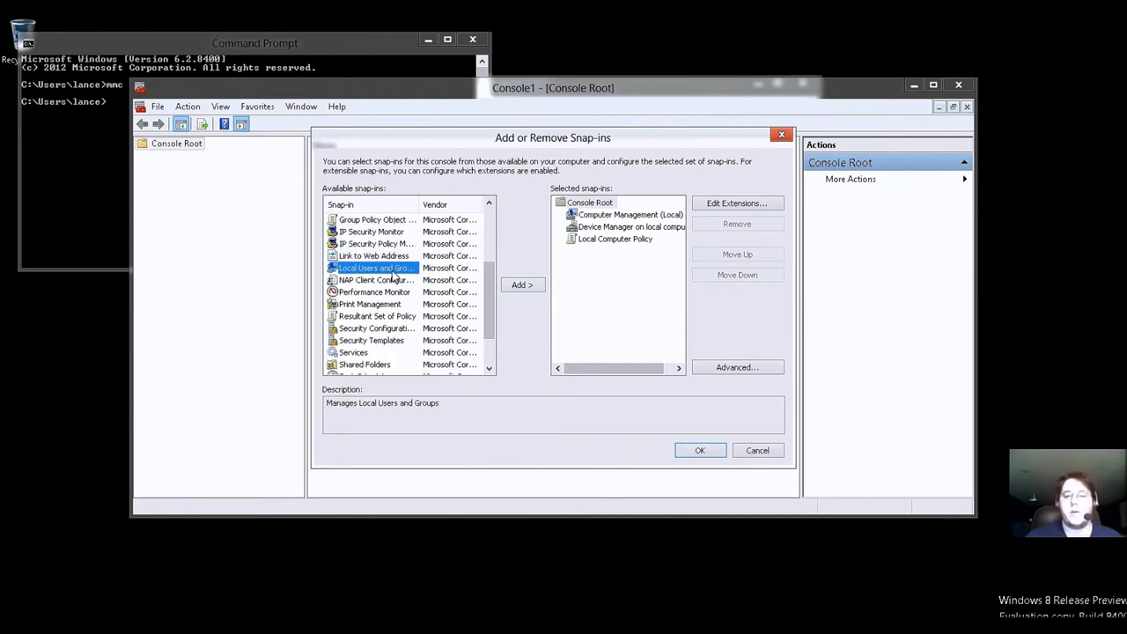
pyautogui.click(521, 287)
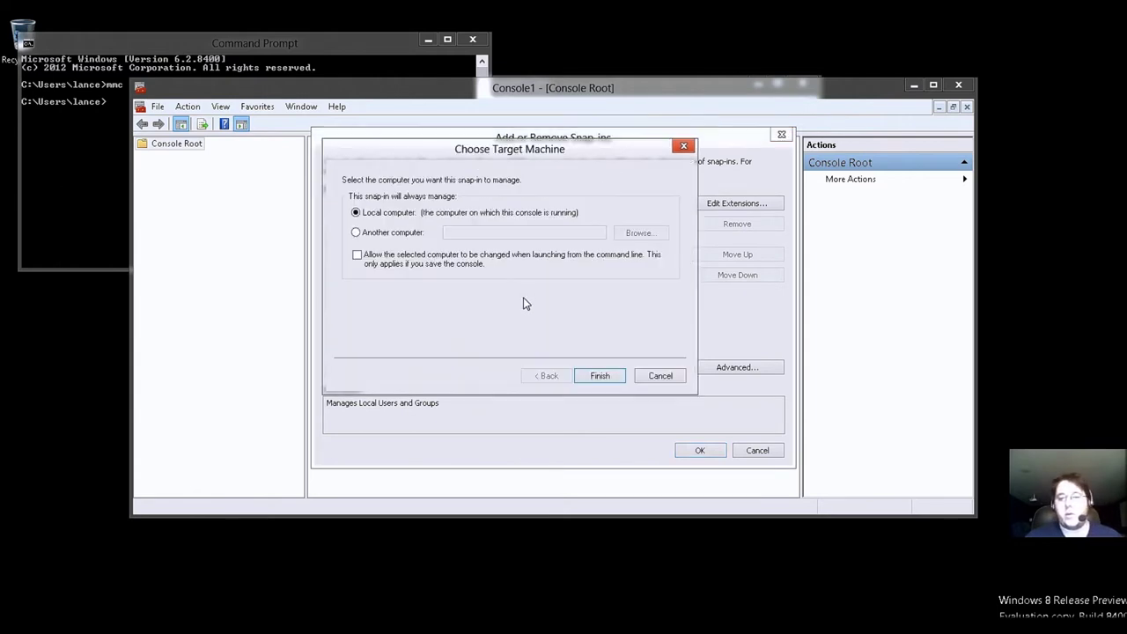
pyautogui.click(601, 377)
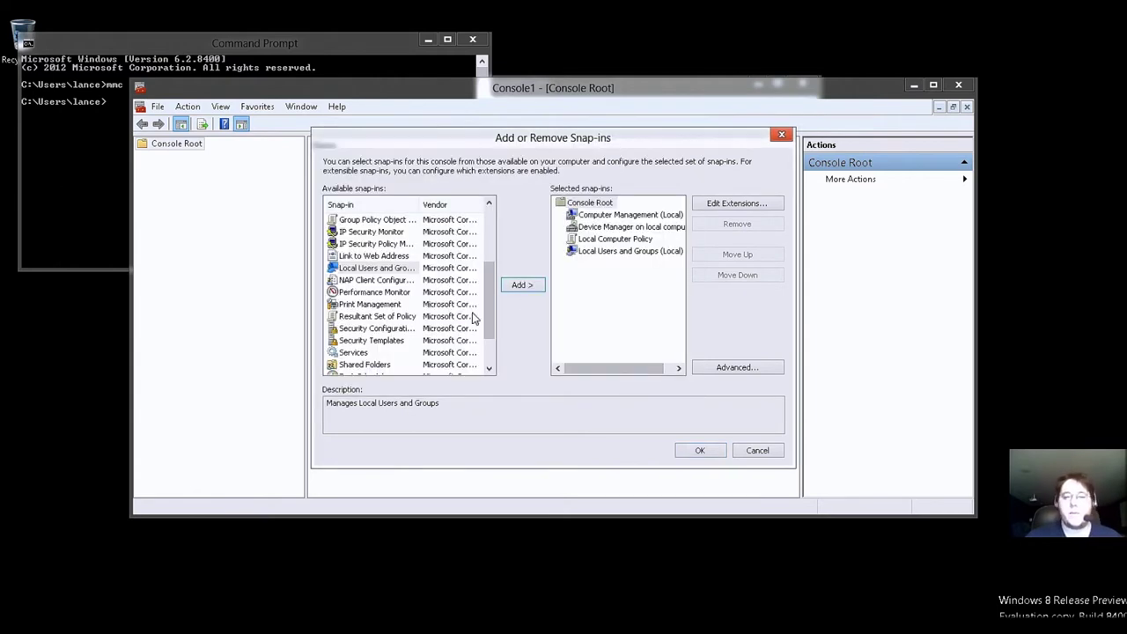
# - Add the Security Configuration and Analysis and Security Templates snap-ins
pyautogui.scroll(-1, 490, 306)
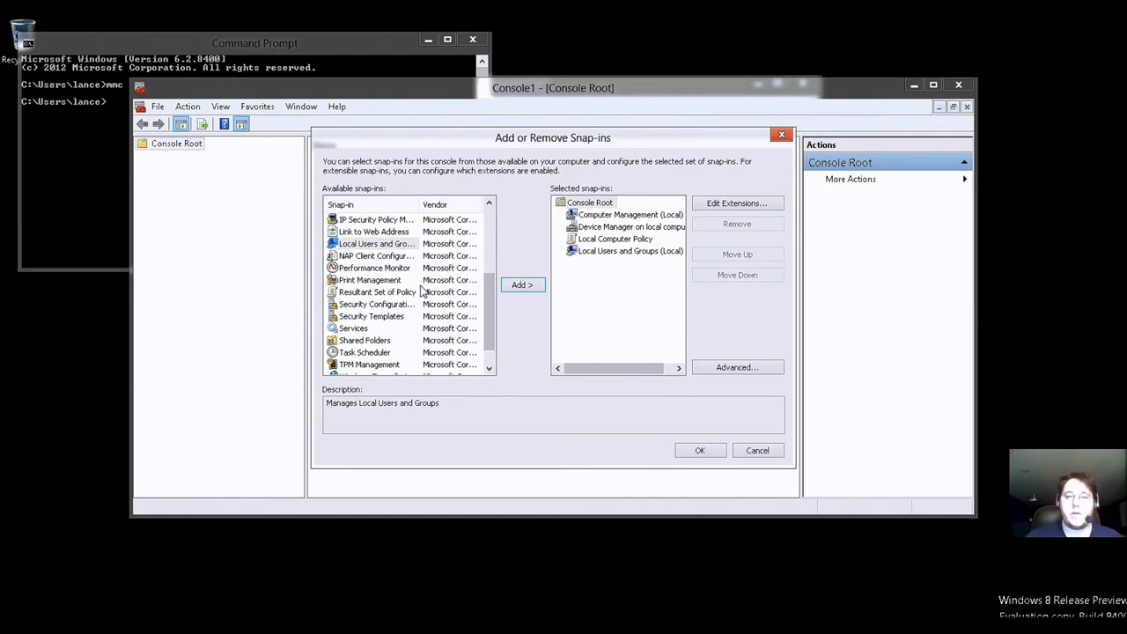
pyautogui.click(375, 317)
pyautogui.click(382, 307)
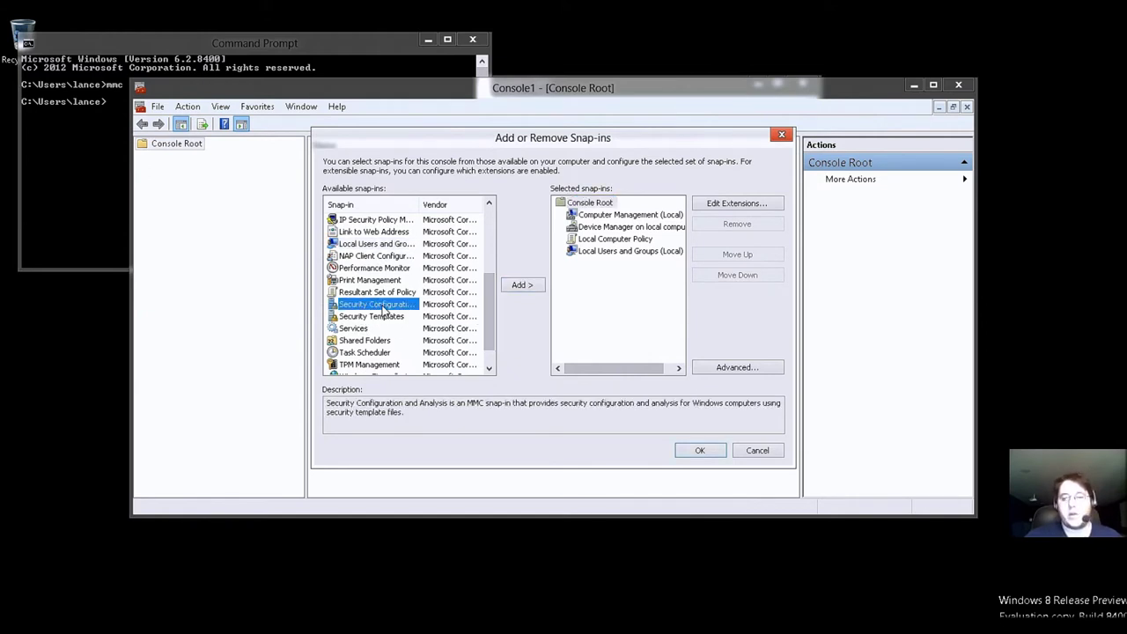
pyautogui.click(528, 286)
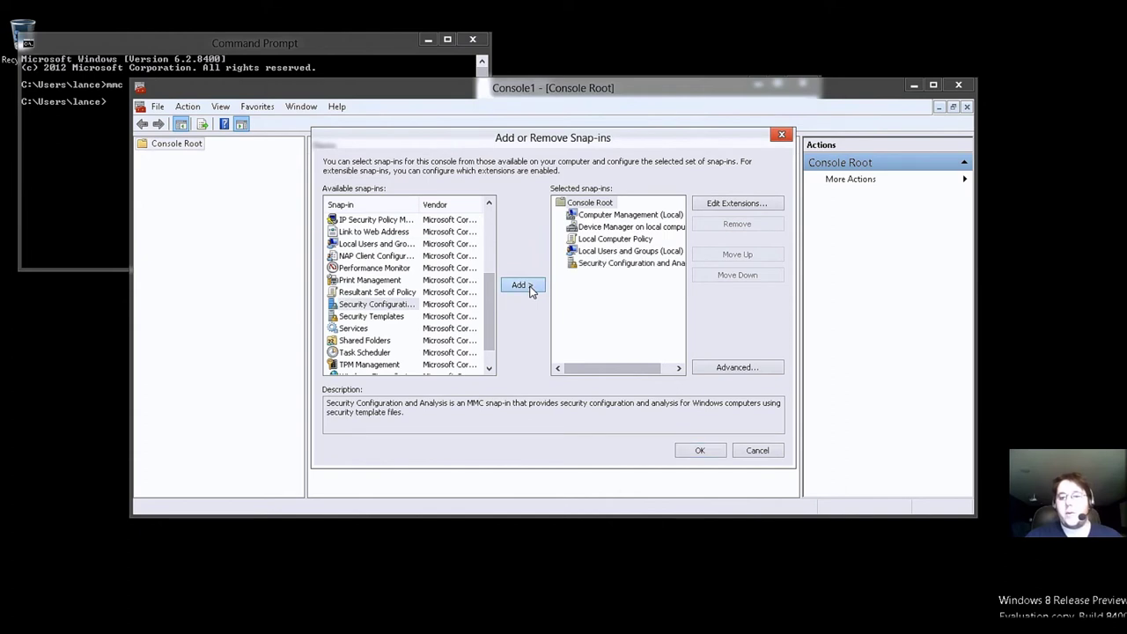
pyautogui.click(384, 317)
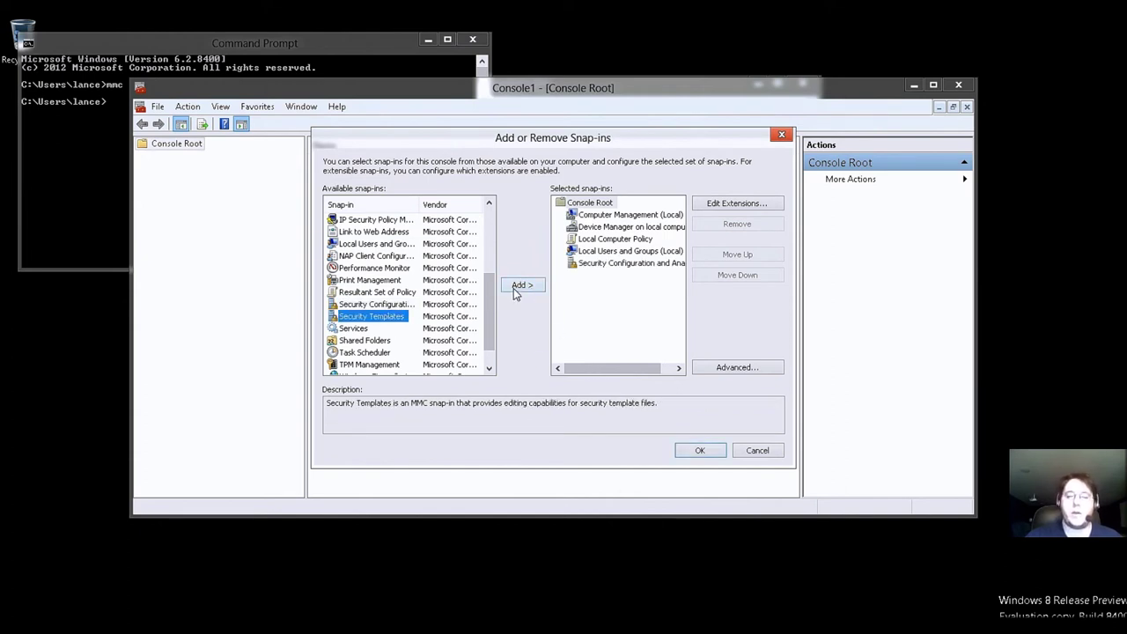
pyautogui.click(515, 288)
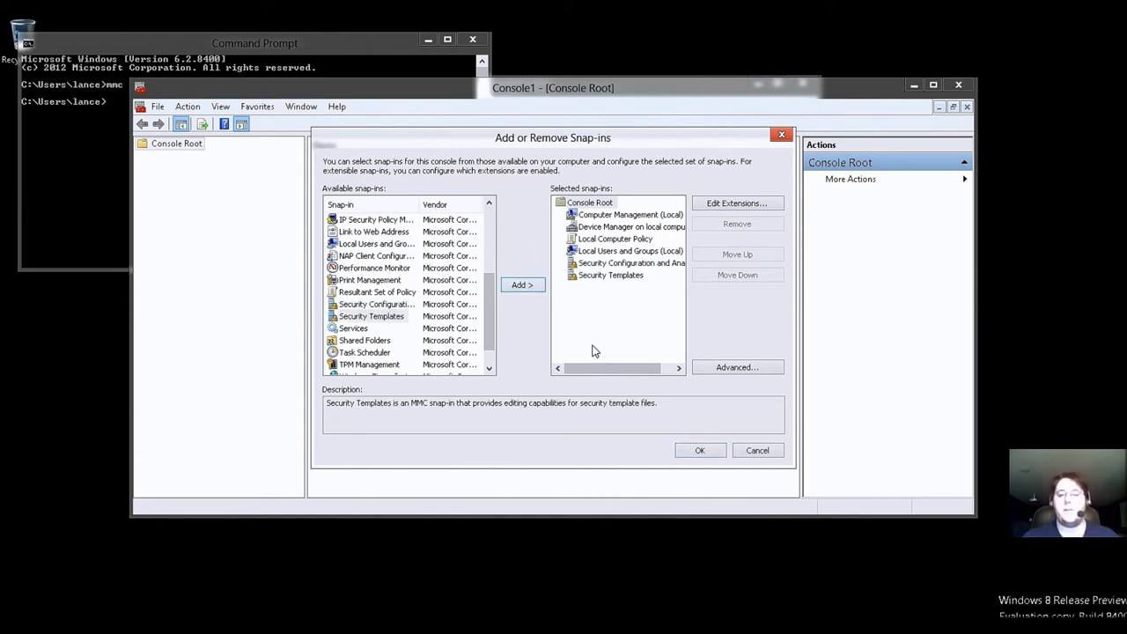
# - Apply the chosen snap-ins and expand Security Templates to its templates folder
pyautogui.click(698, 451)
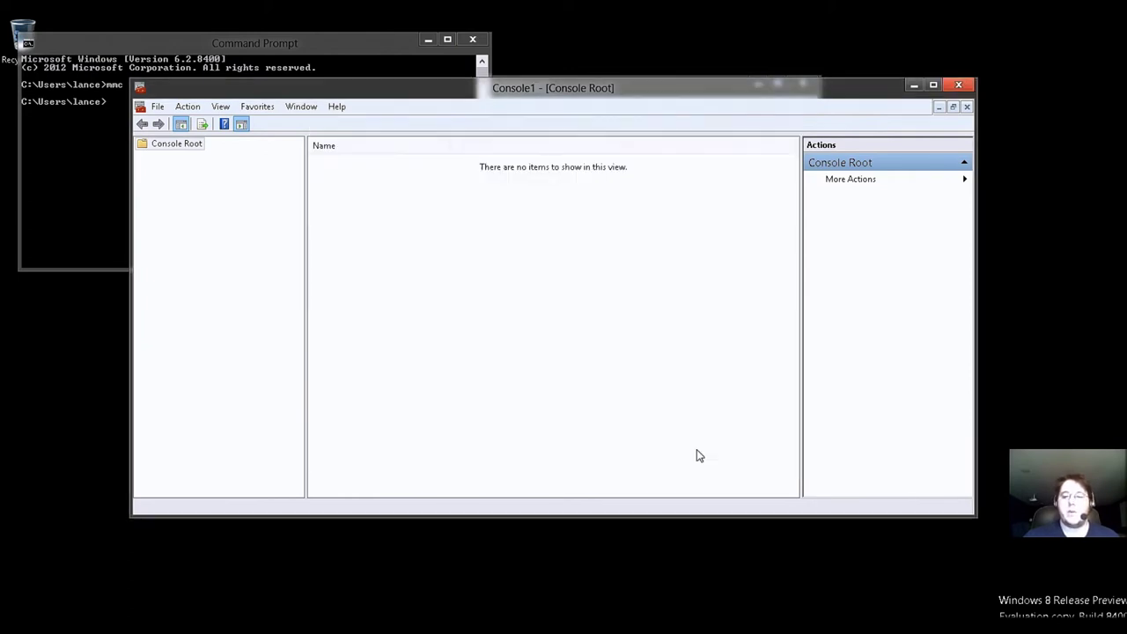
pyautogui.click(190, 209)
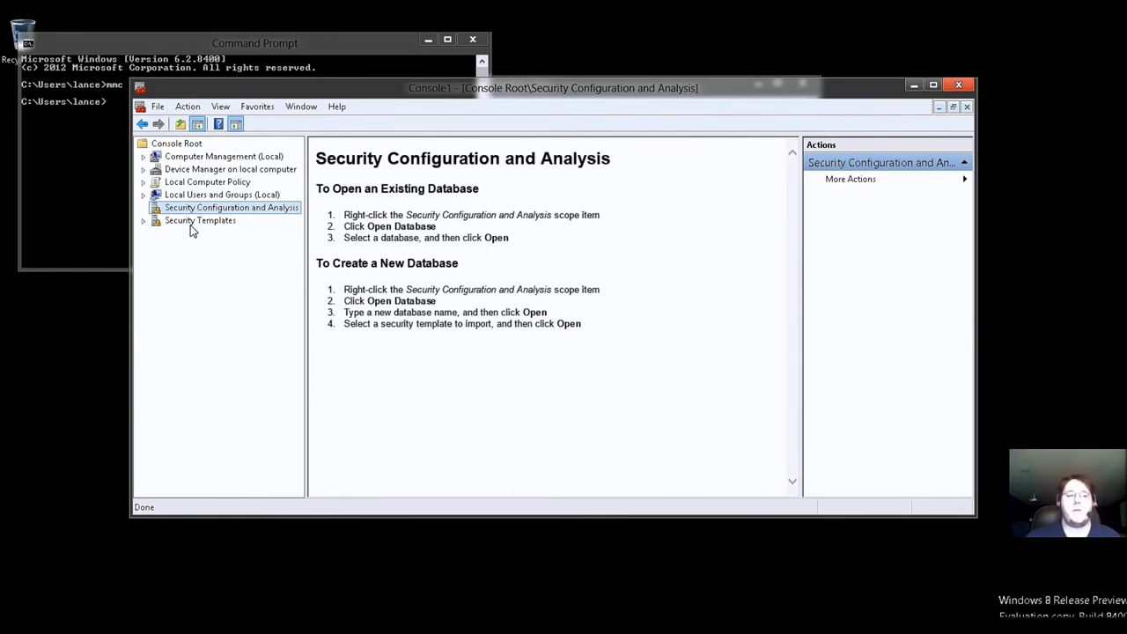
pyautogui.click(191, 223)
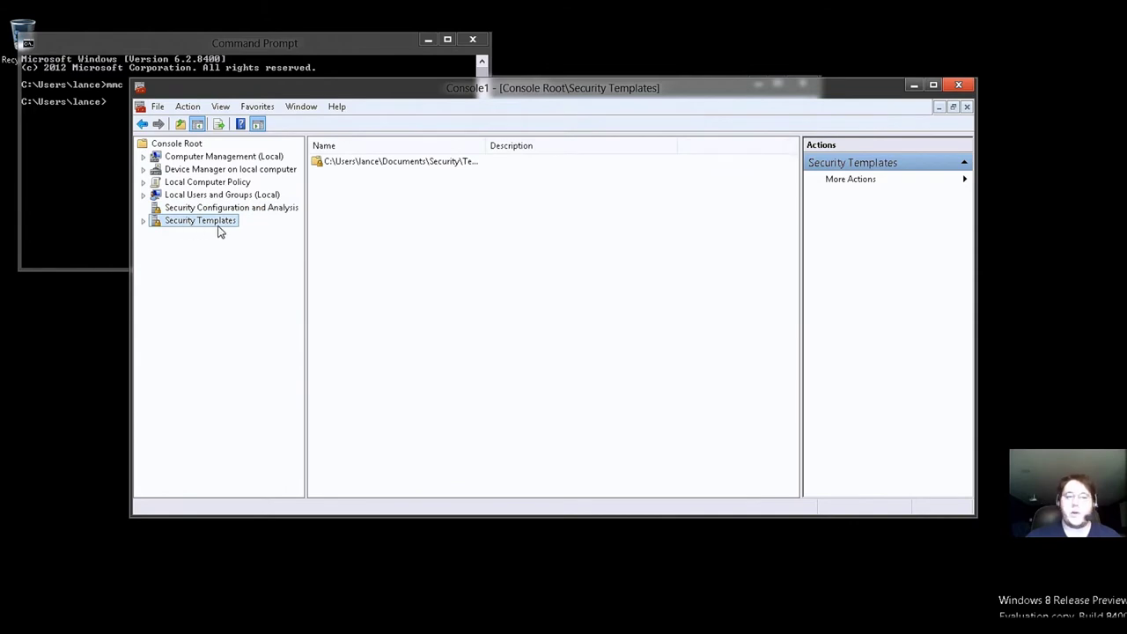
pyautogui.doubleClick(213, 228)
pyautogui.click(206, 238)
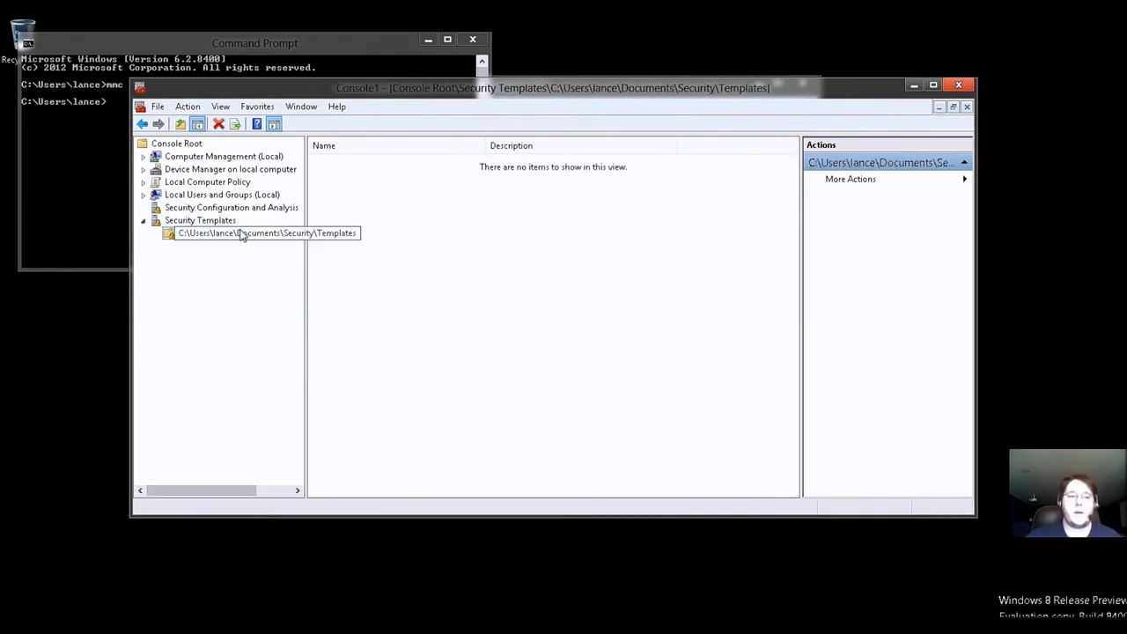
# - Create a new security template named F in the templates folder
pyautogui.rightClick(244, 239)
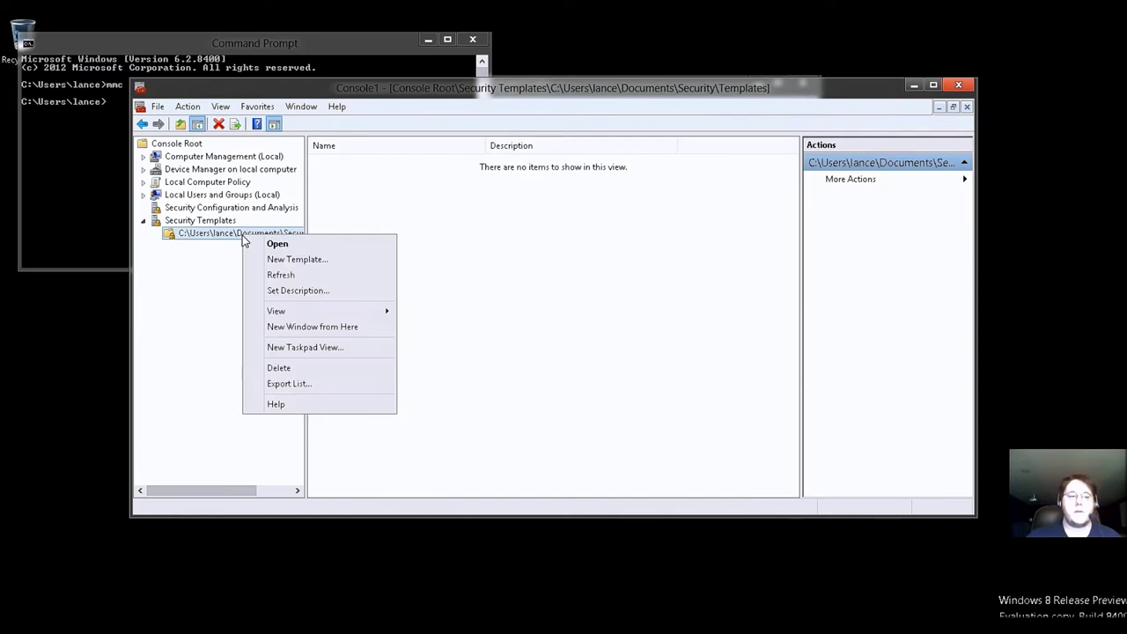
pyautogui.click(304, 263)
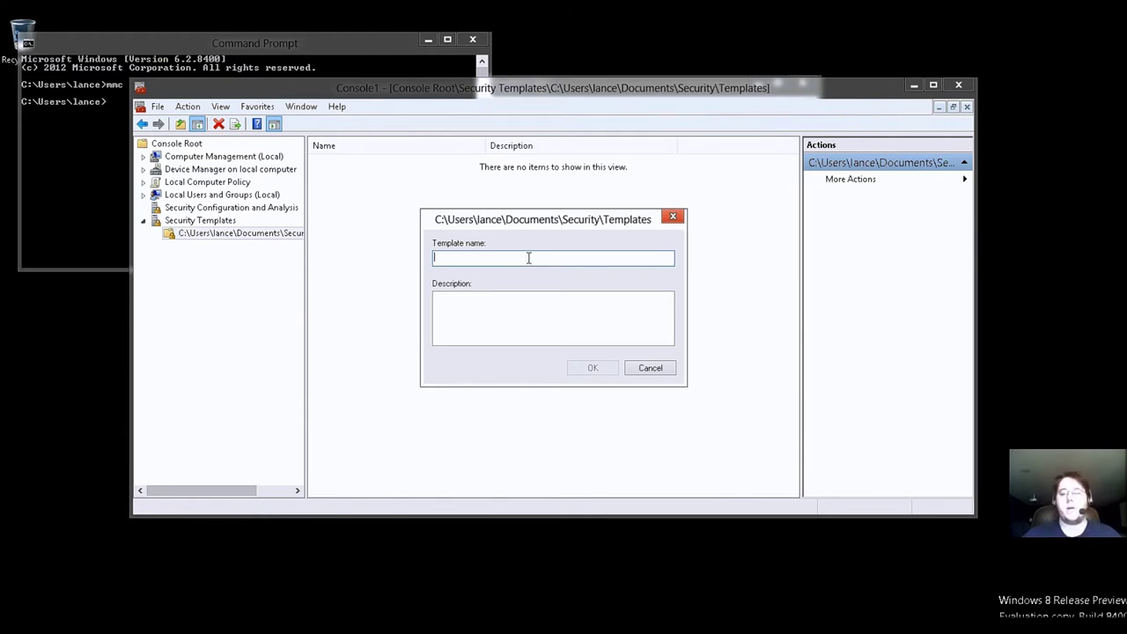
pyautogui.write('F')
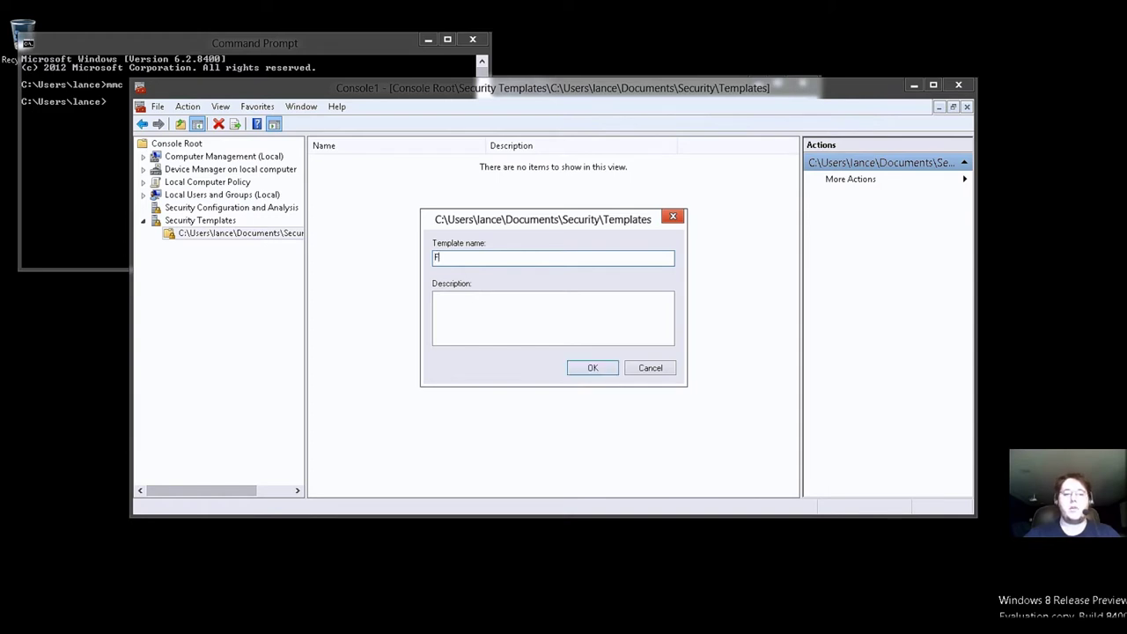
pyautogui.click(592, 370)
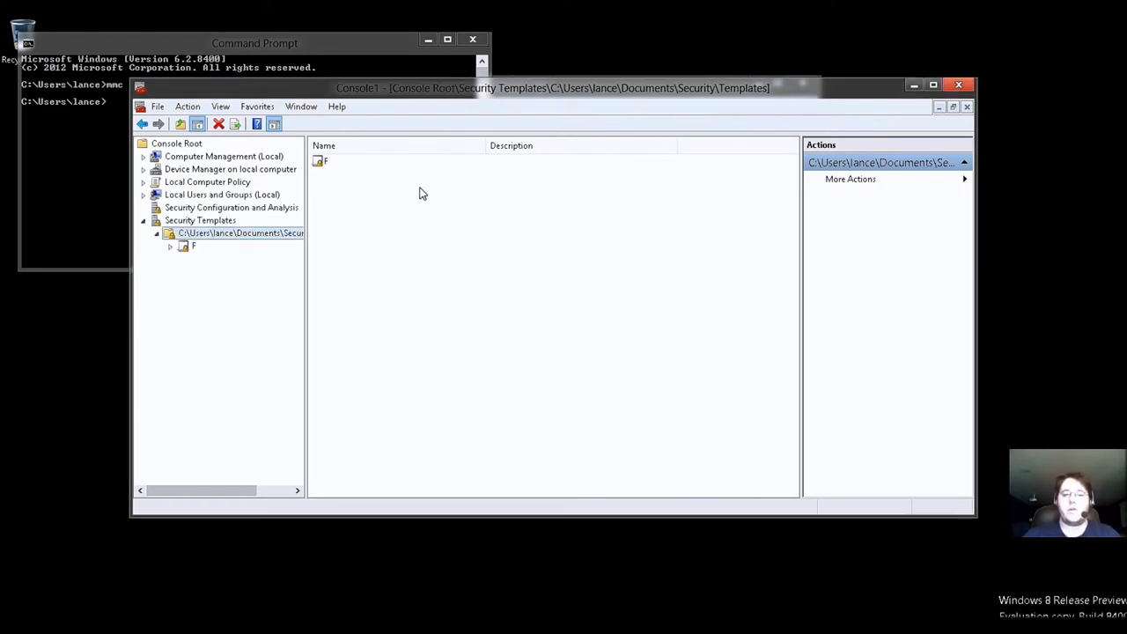
# - Expand template F and view Local Policies, Account Policies, Event Log, Restricted Groups, Registry and File System
pyautogui.click(194, 246)
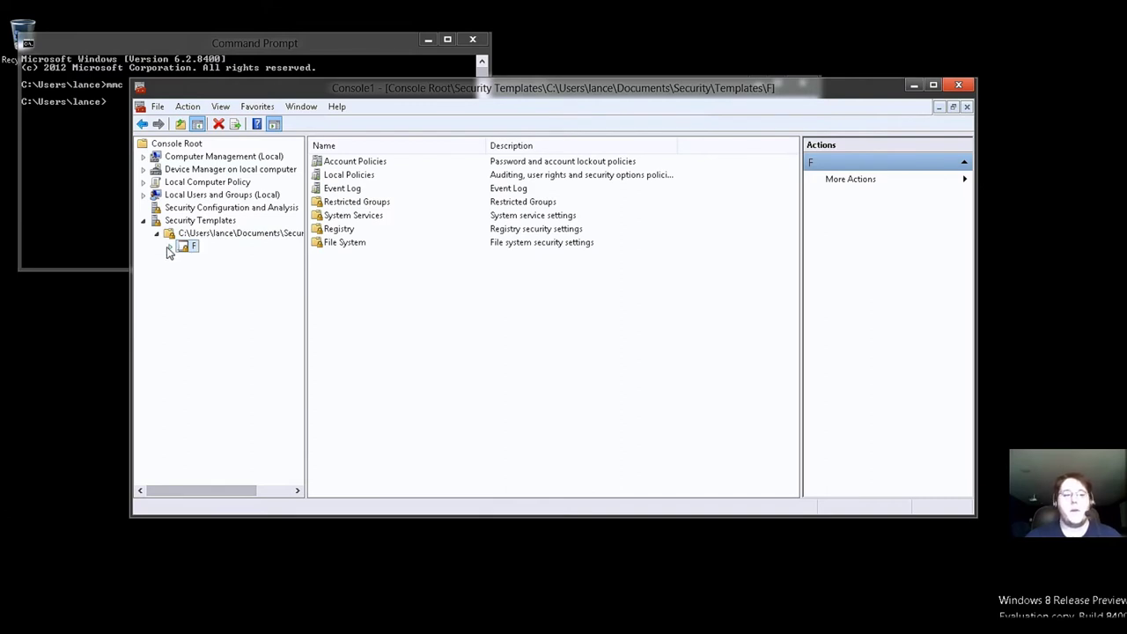
pyautogui.click(170, 249)
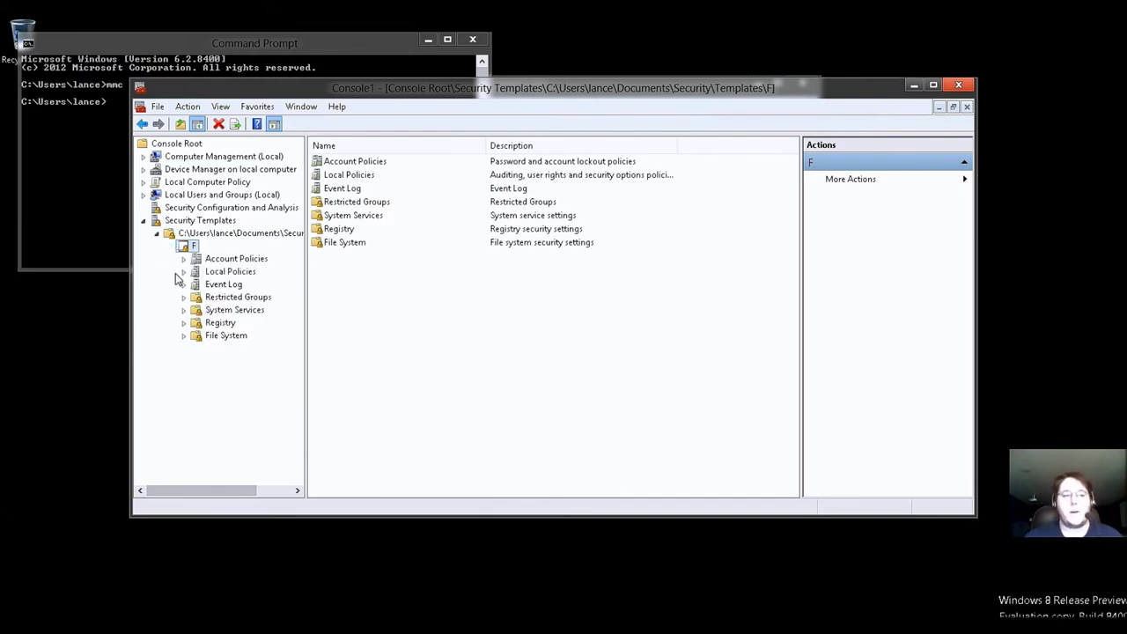
pyautogui.click(230, 272)
pyautogui.click(237, 258)
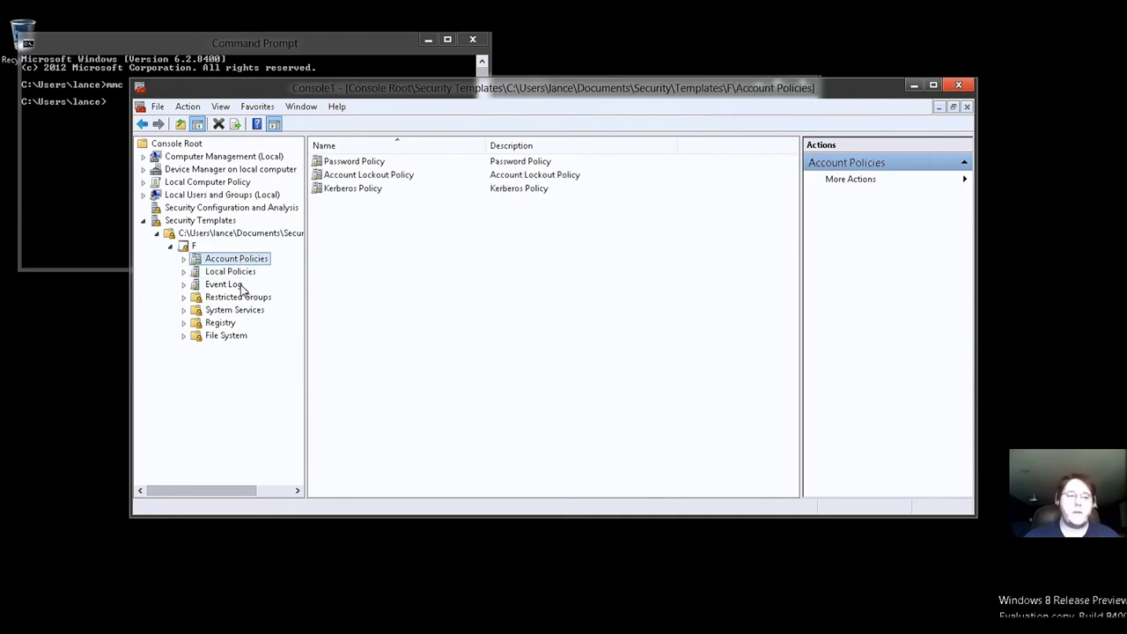
pyautogui.click(223, 284)
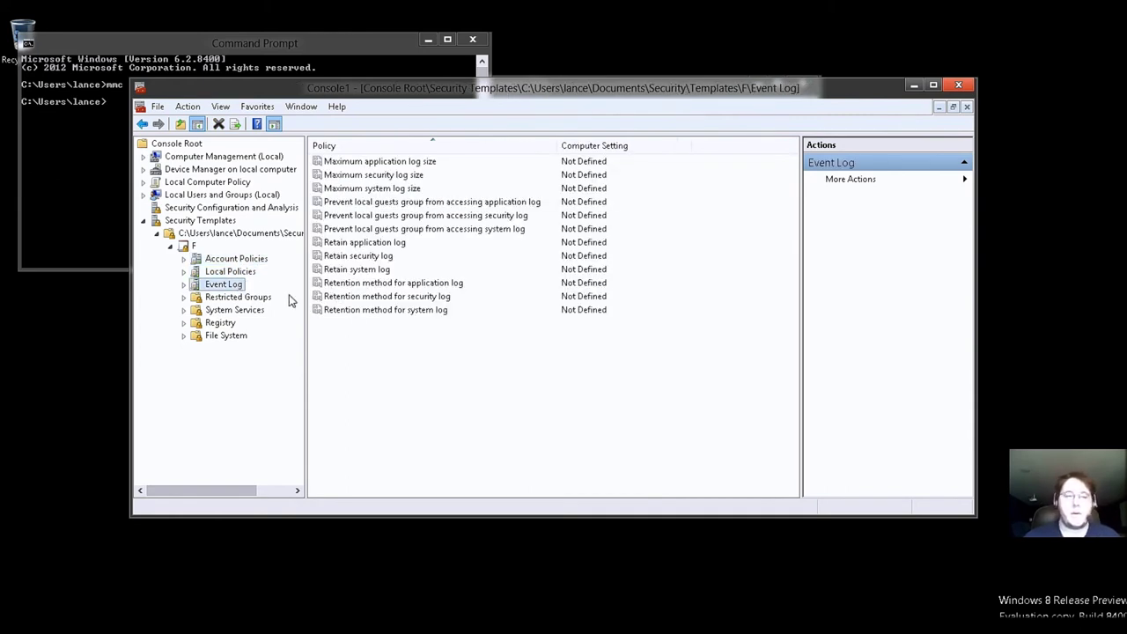
pyautogui.click(221, 299)
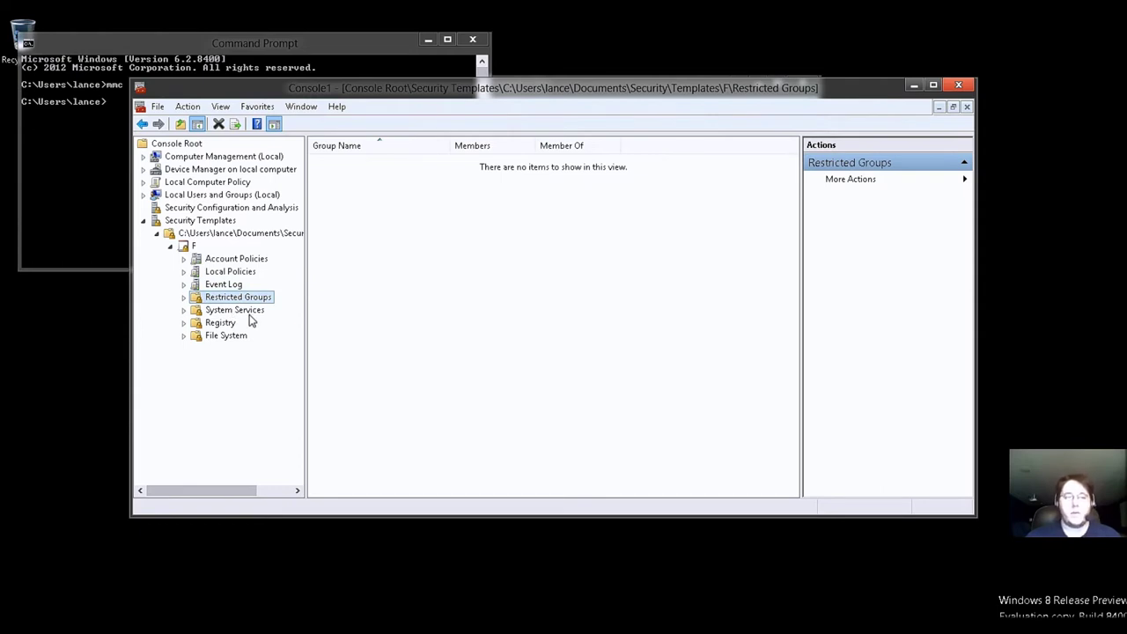
pyautogui.click(232, 325)
pyautogui.click(241, 338)
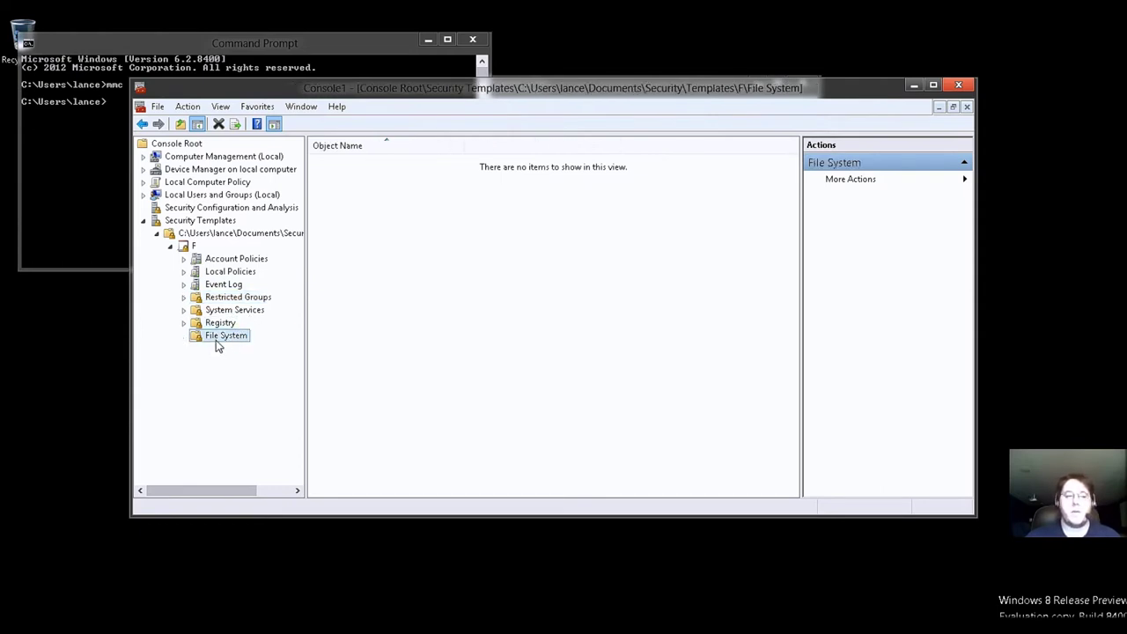
# - Start adding a file to template F's File System and expand Program Files in the picker
pyautogui.rightClick(368, 313)
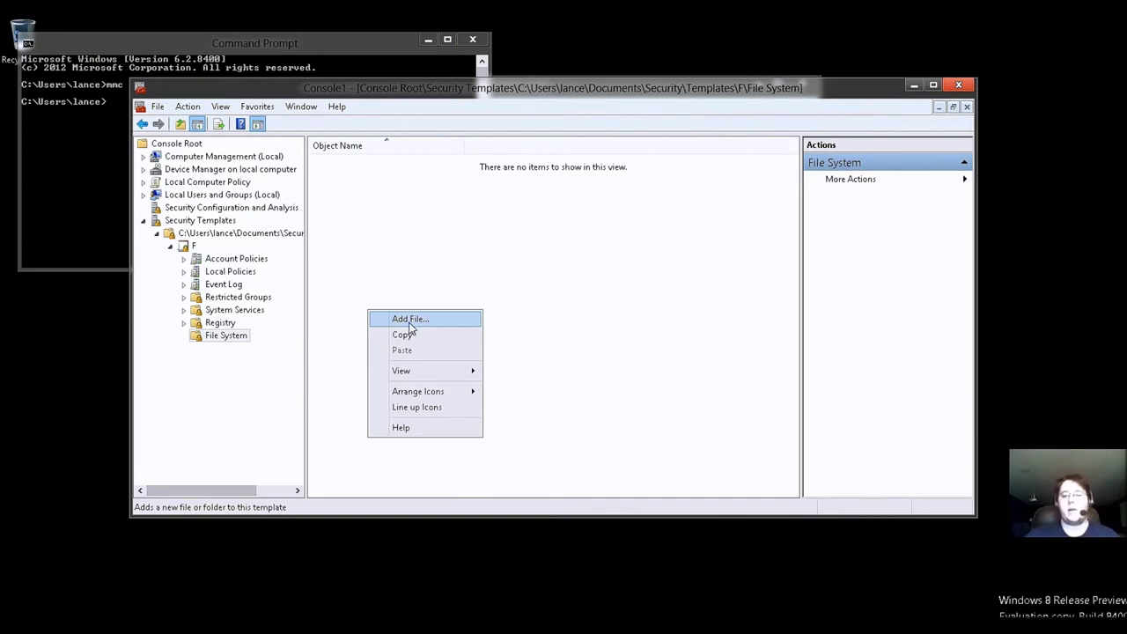
pyautogui.click(409, 324)
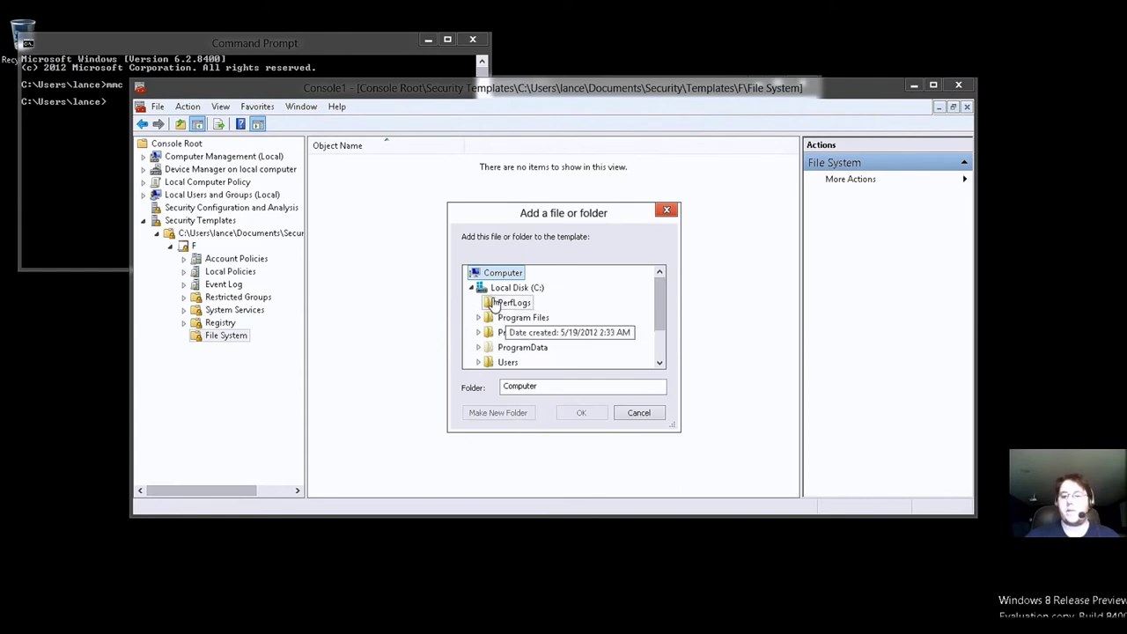
pyautogui.doubleClick(506, 319)
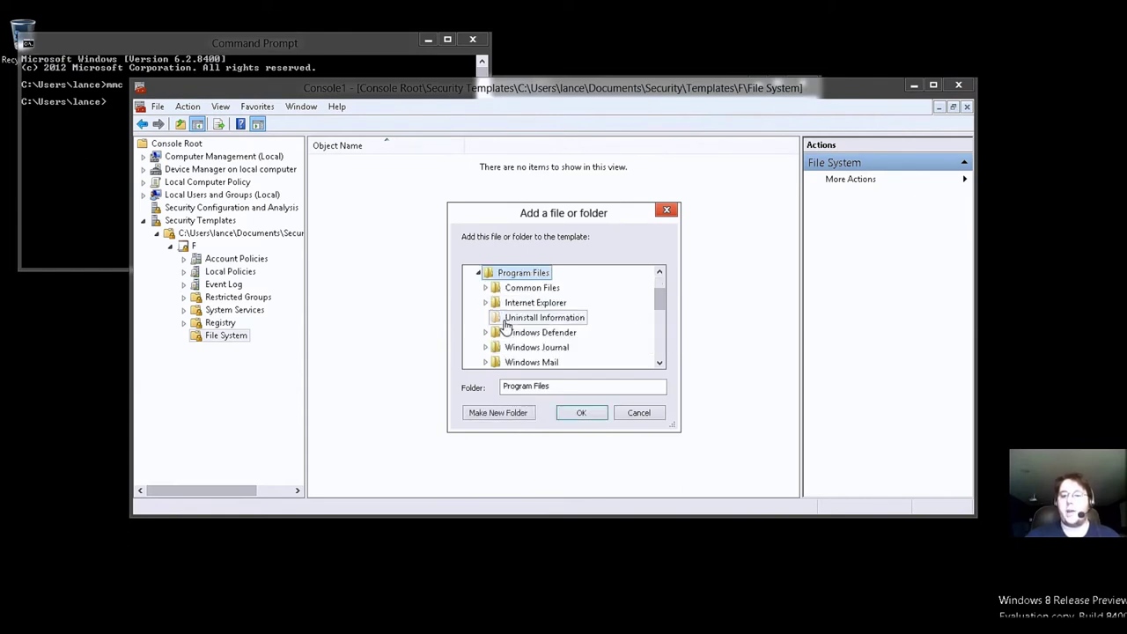
pyautogui.moveTo(659, 299); pyautogui.dragTo(659, 306)
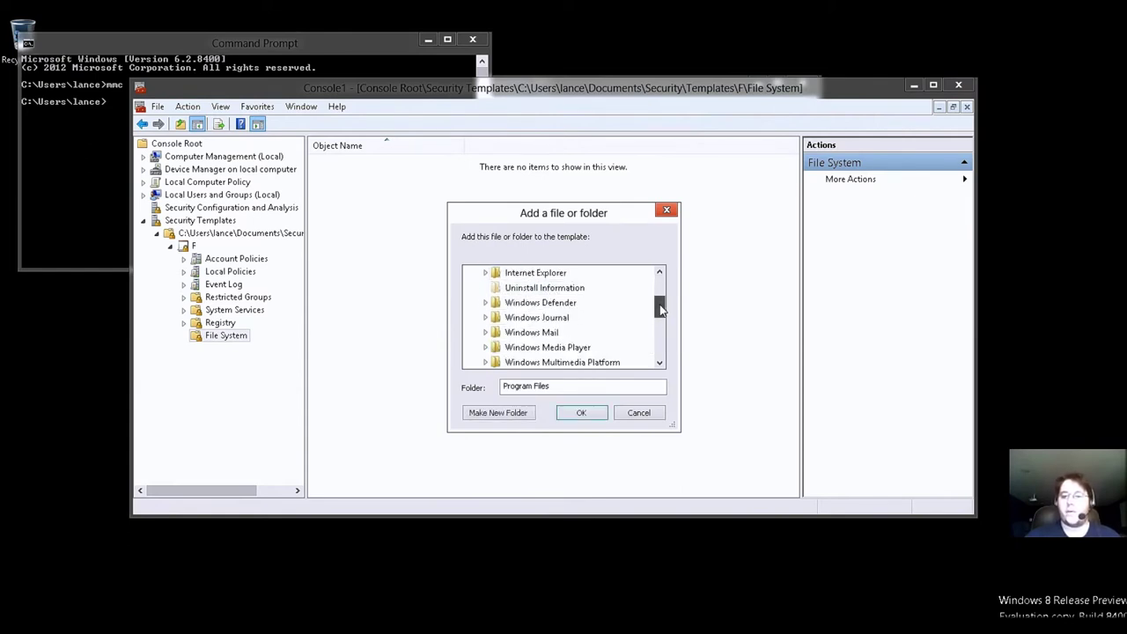
pyautogui.hotkey('alt', 'Tab')
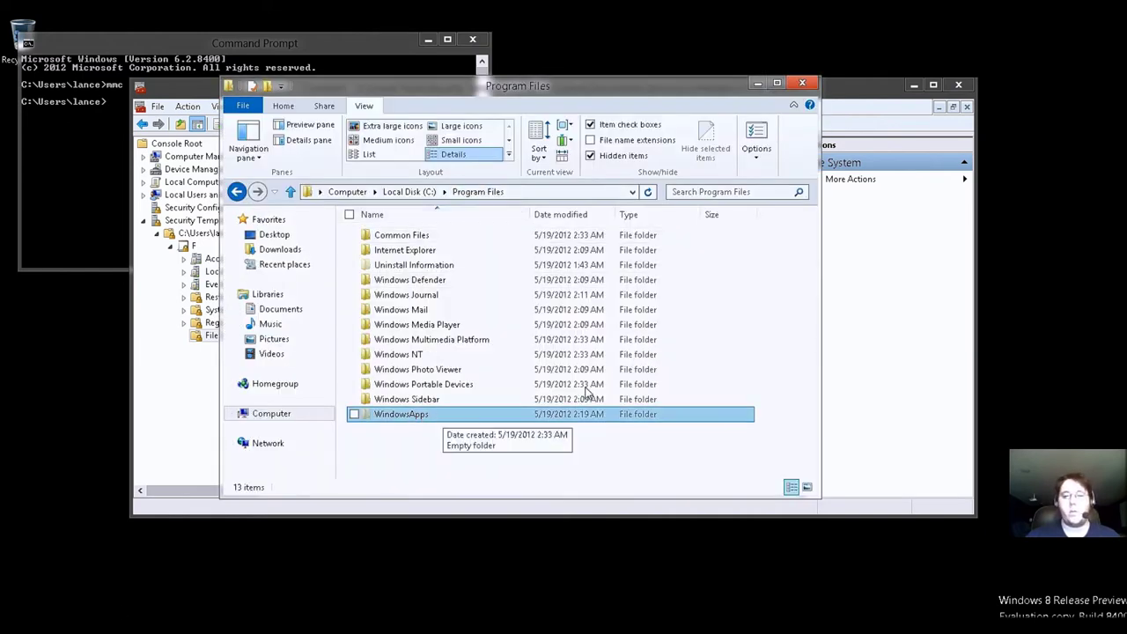
pyautogui.click(757, 83)
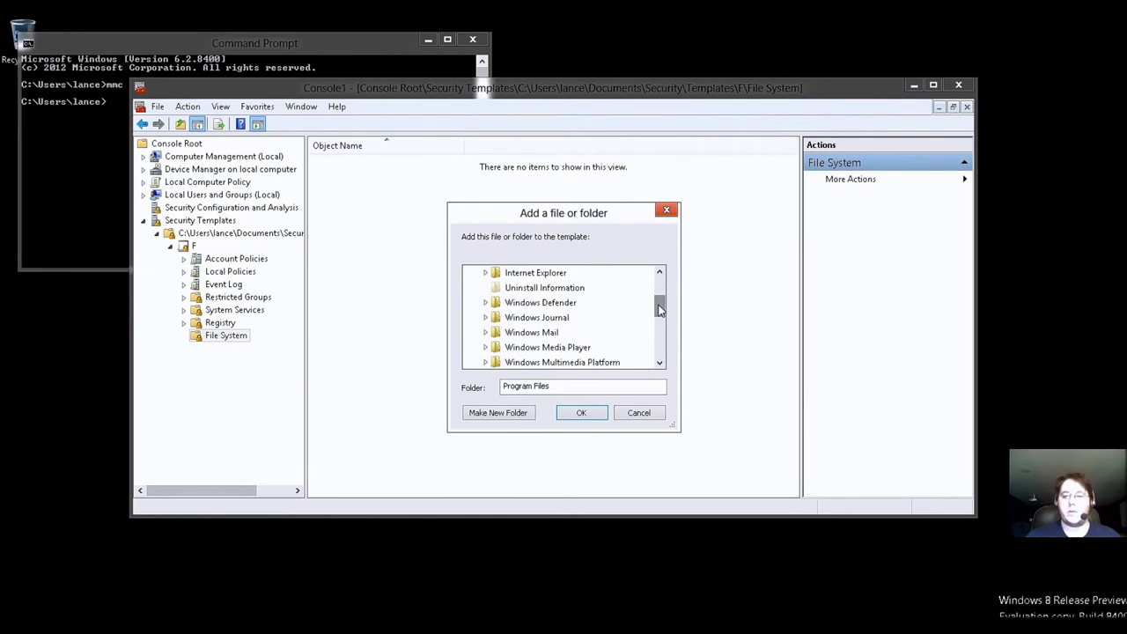
pyautogui.moveTo(661, 306); pyautogui.dragTo(661, 336)
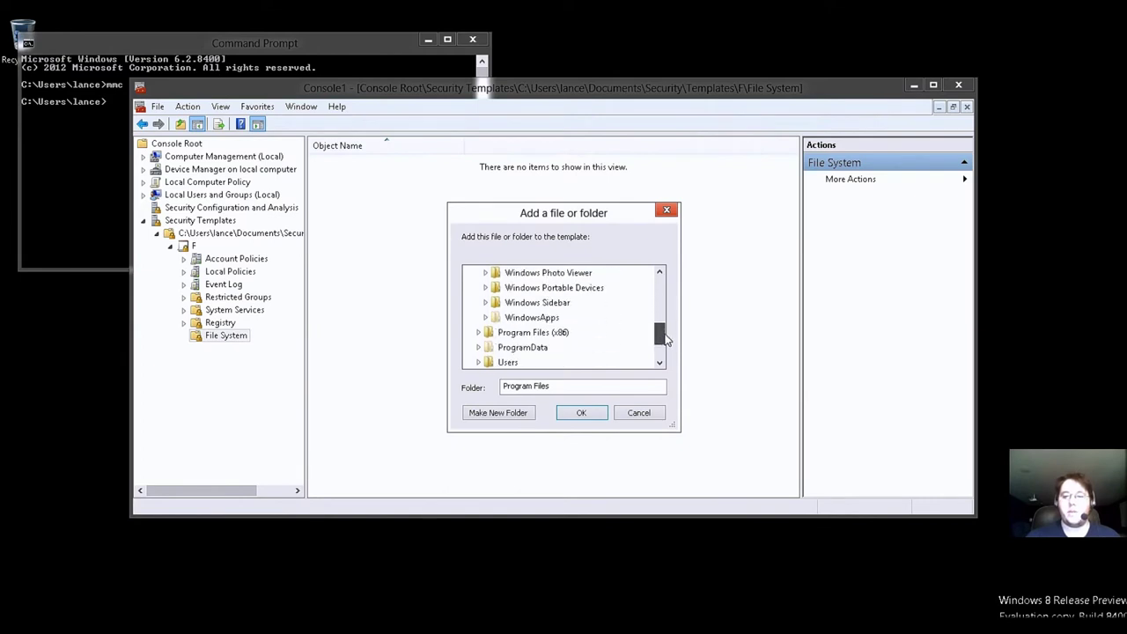
# - Expand WindowsApps down to the Camera package's images folder
pyautogui.click(550, 319)
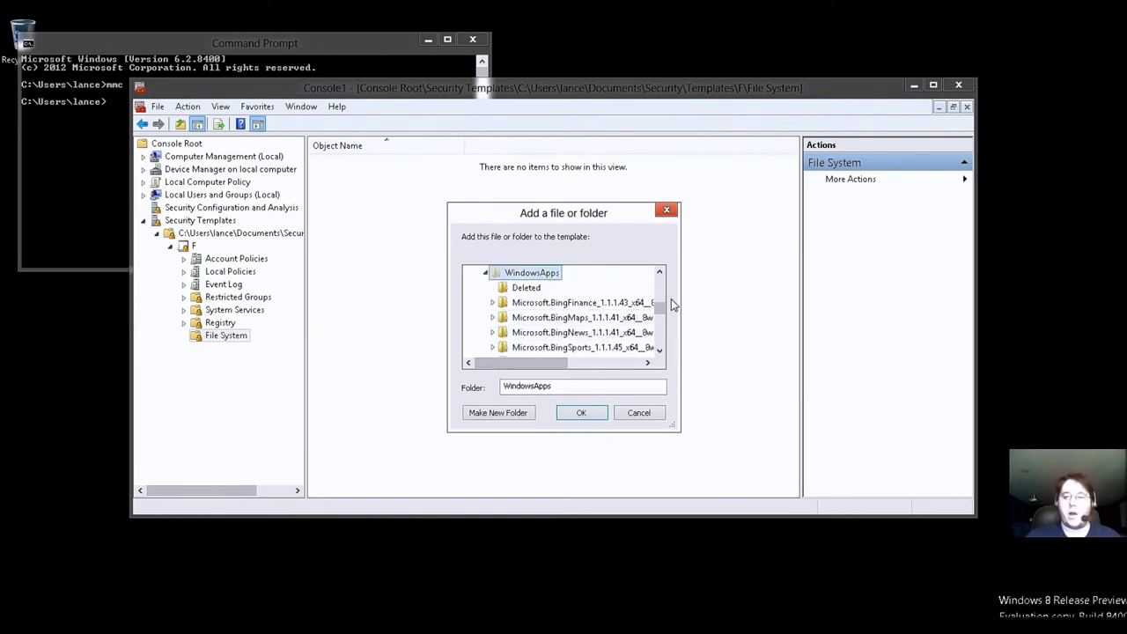
pyautogui.moveTo(661, 306)
pyautogui.mouseDown()
pyautogui.moveTo(665, 339)
pyautogui.moveTo(666, 315)
pyautogui.mouseUp()
pyautogui.click(547, 288)
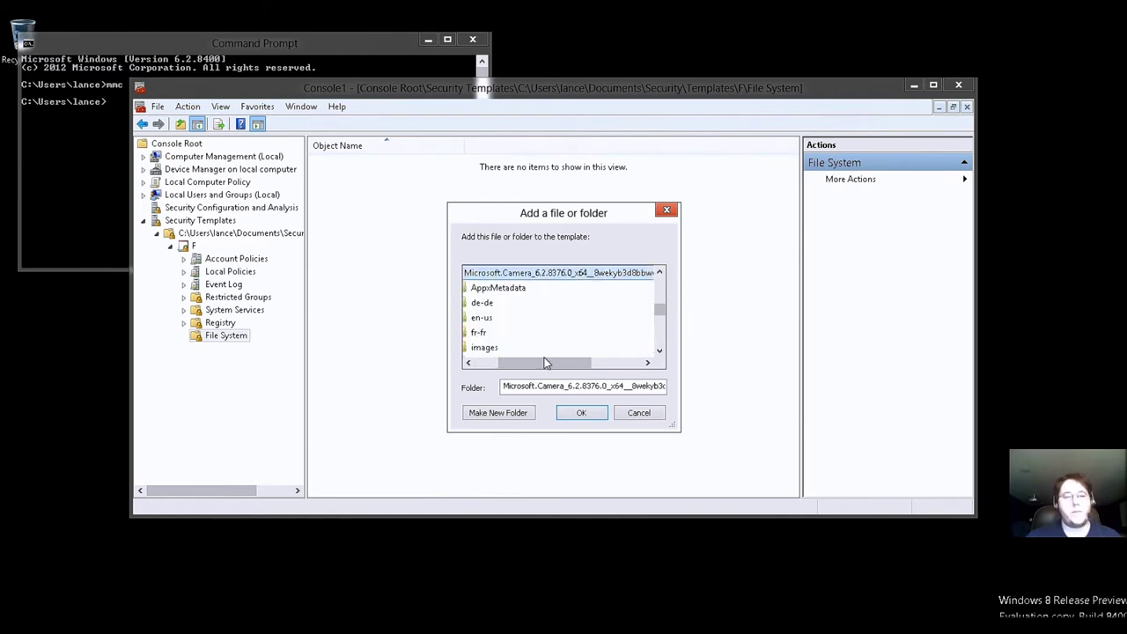
pyautogui.moveTo(548, 362); pyautogui.dragTo(523, 364)
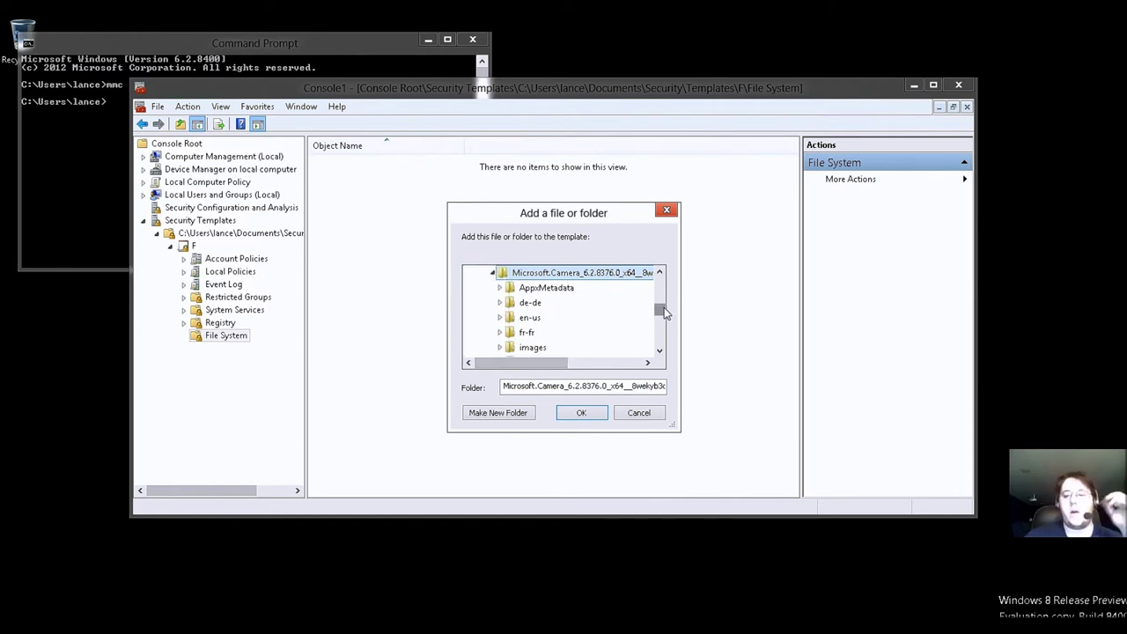
pyautogui.moveTo(662, 310)
pyautogui.mouseDown()
pyautogui.moveTo(659, 329)
pyautogui.moveTo(659, 314)
pyautogui.mouseUp()
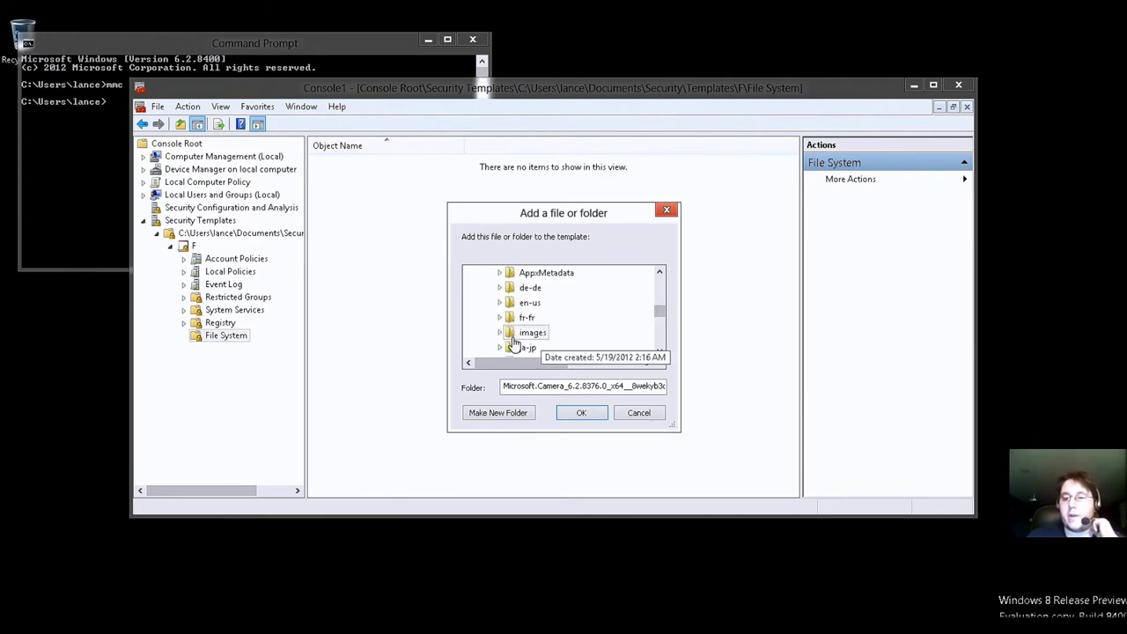
pyautogui.doubleClick(512, 335)
# - Preview the logo.contrast-black_scale-80 and logo.contrast-black_scale-180 images
pyautogui.click(570, 288)
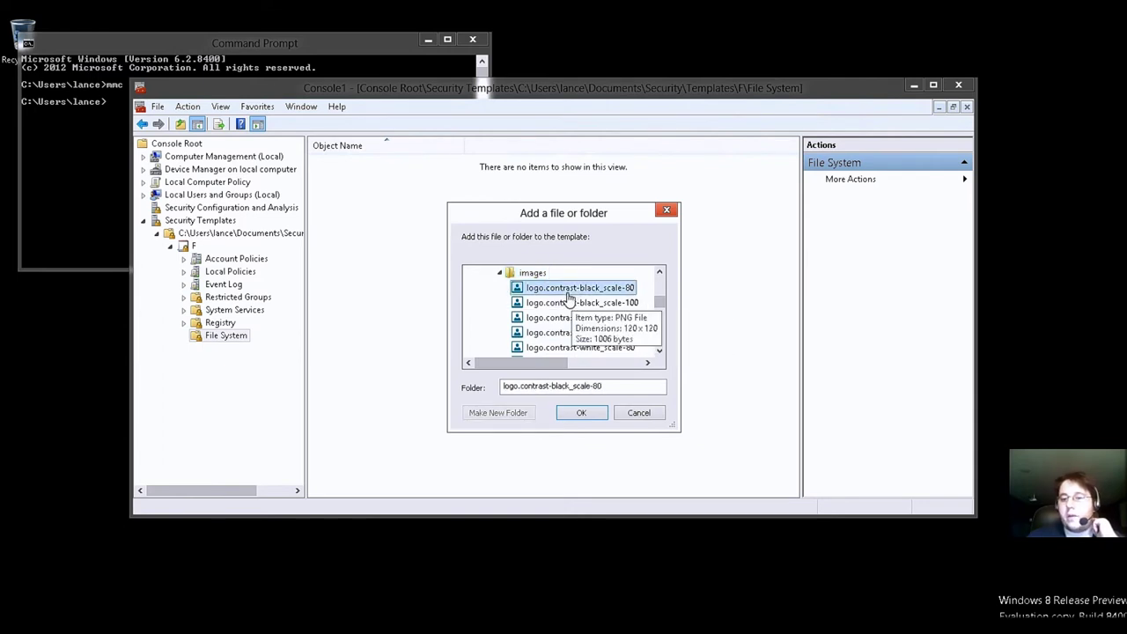
pyautogui.rightClick(568, 289)
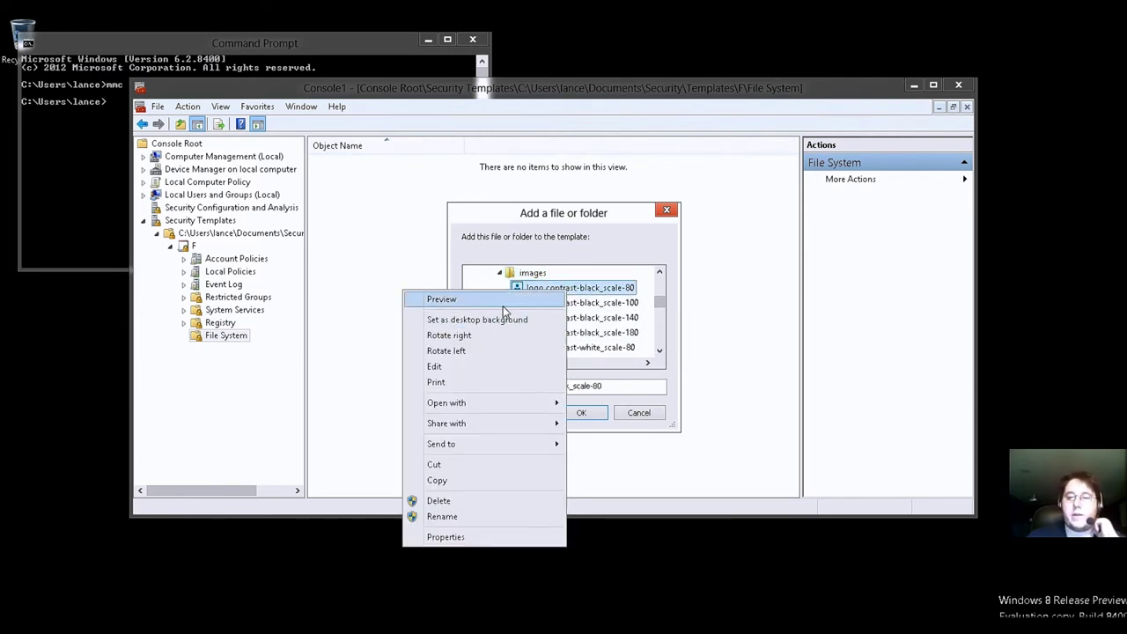
pyautogui.click(508, 302)
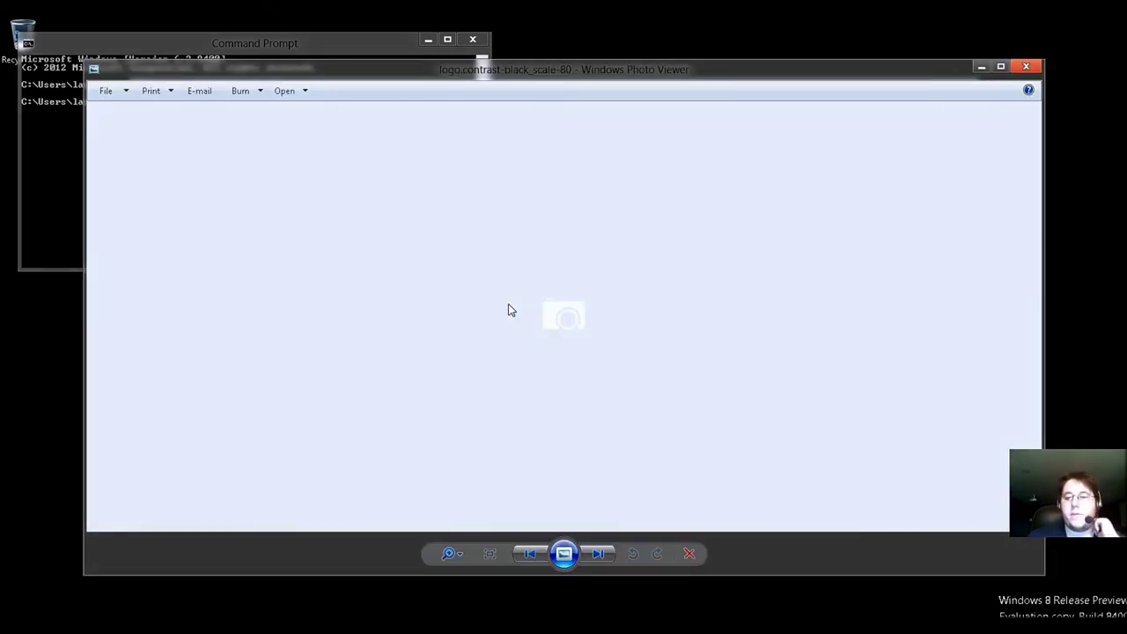
pyautogui.click(1025, 68)
pyautogui.click(553, 333)
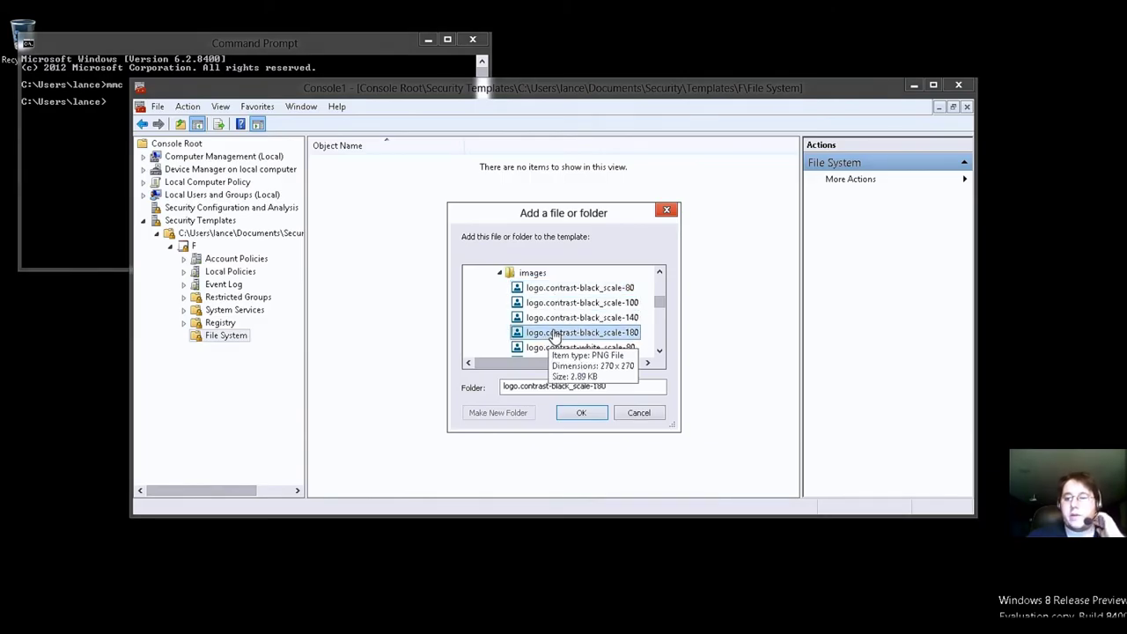
pyautogui.rightClick(555, 336)
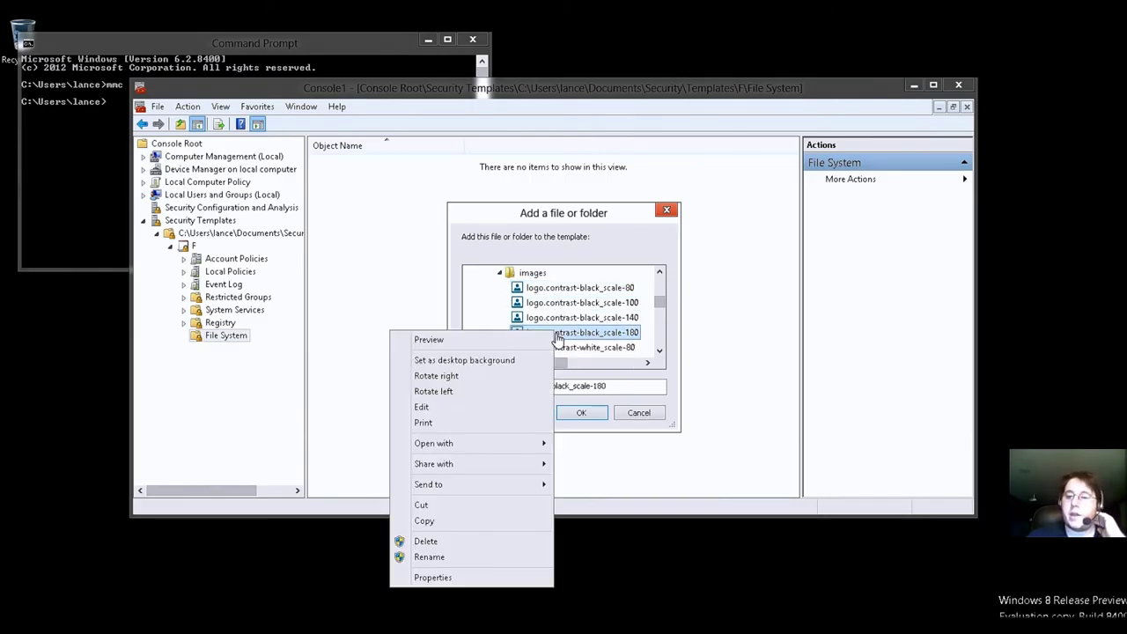
pyautogui.click(491, 340)
pyautogui.click(1026, 68)
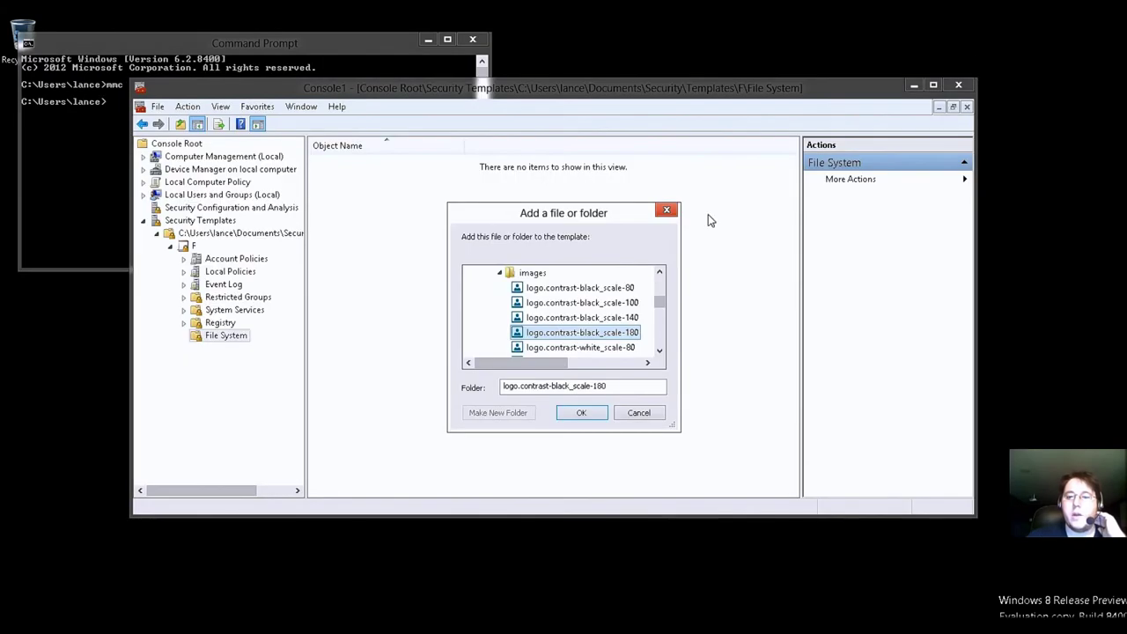
# - Open logo.contrast-black_scale-180 in Paint, then close Paint
pyautogui.rightClick(588, 332)
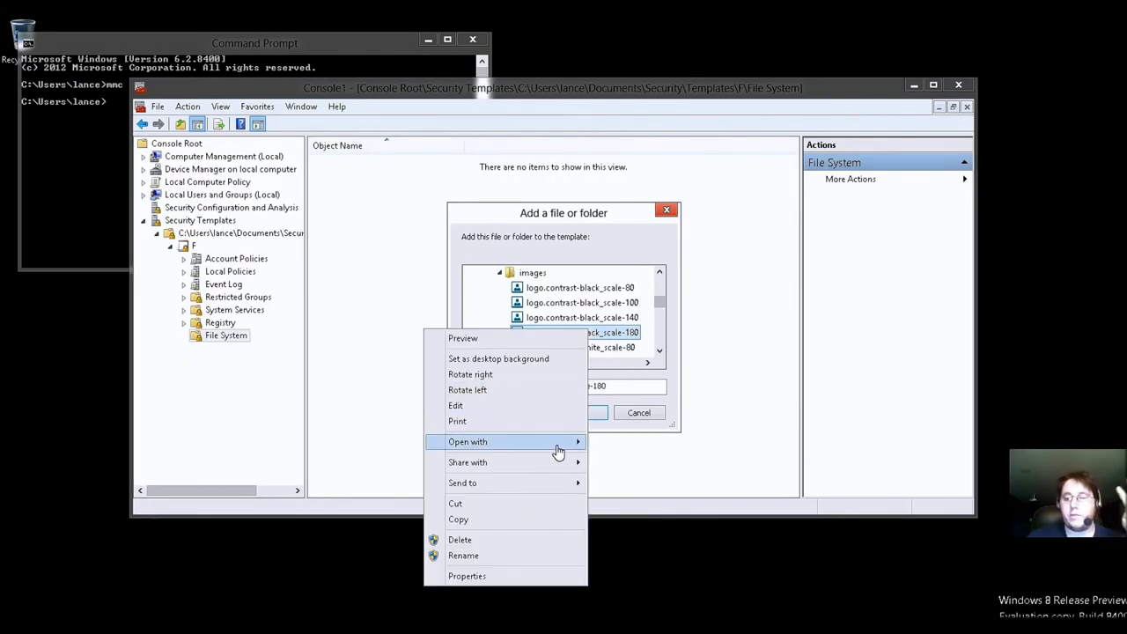
pyautogui.moveTo(552, 449)
pyautogui.click(350, 443)
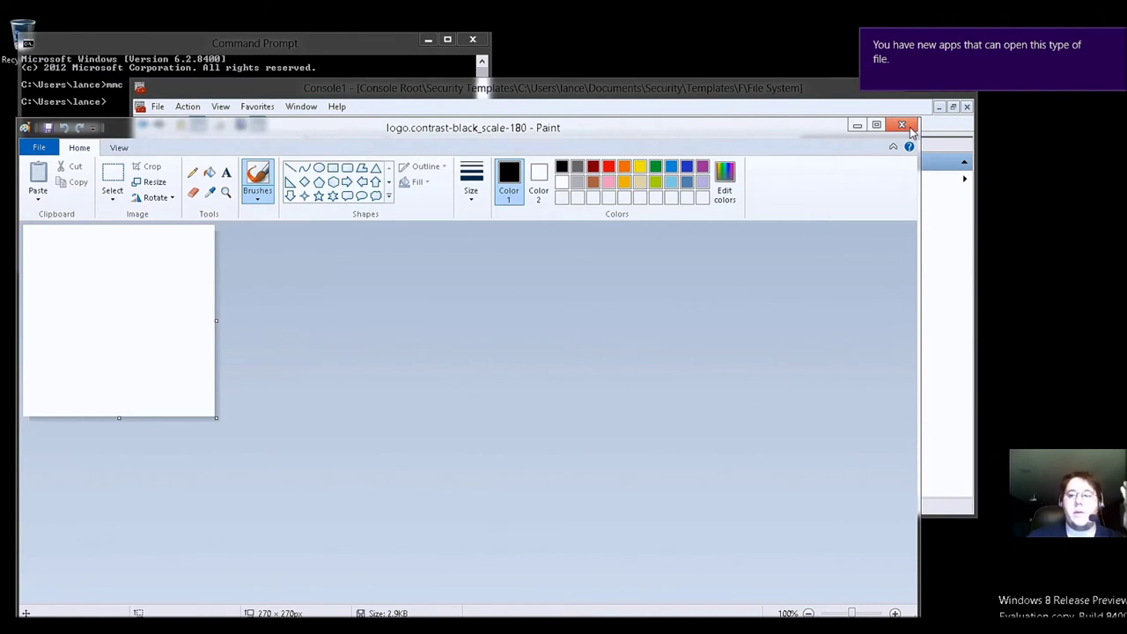
pyautogui.click(906, 128)
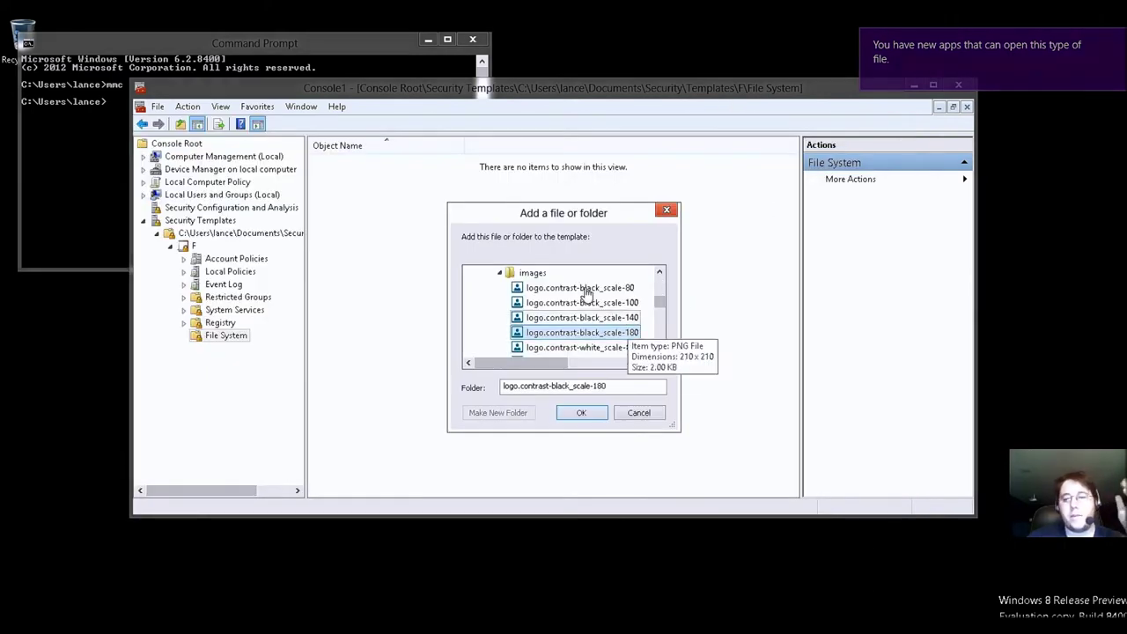
# - Find the Camera package's AppxManifest file in the picker and open it in Notepad
pyautogui.moveTo(659, 304)
pyautogui.mouseDown()
pyautogui.moveTo(664, 339)
pyautogui.moveTo(661, 307)
pyautogui.mouseUp()
pyautogui.click(531, 332)
pyautogui.click(537, 331)
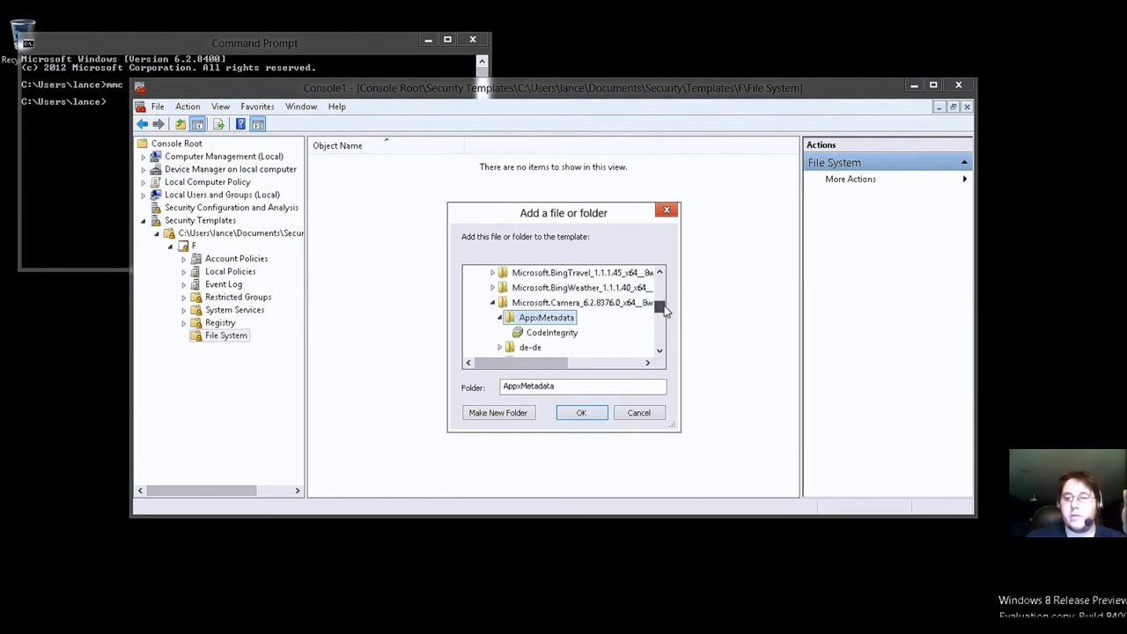
pyautogui.click(501, 318)
pyautogui.moveTo(661, 312)
pyautogui.mouseDown()
pyautogui.moveTo(661, 328)
pyautogui.moveTo(650, 319)
pyautogui.mouseUp()
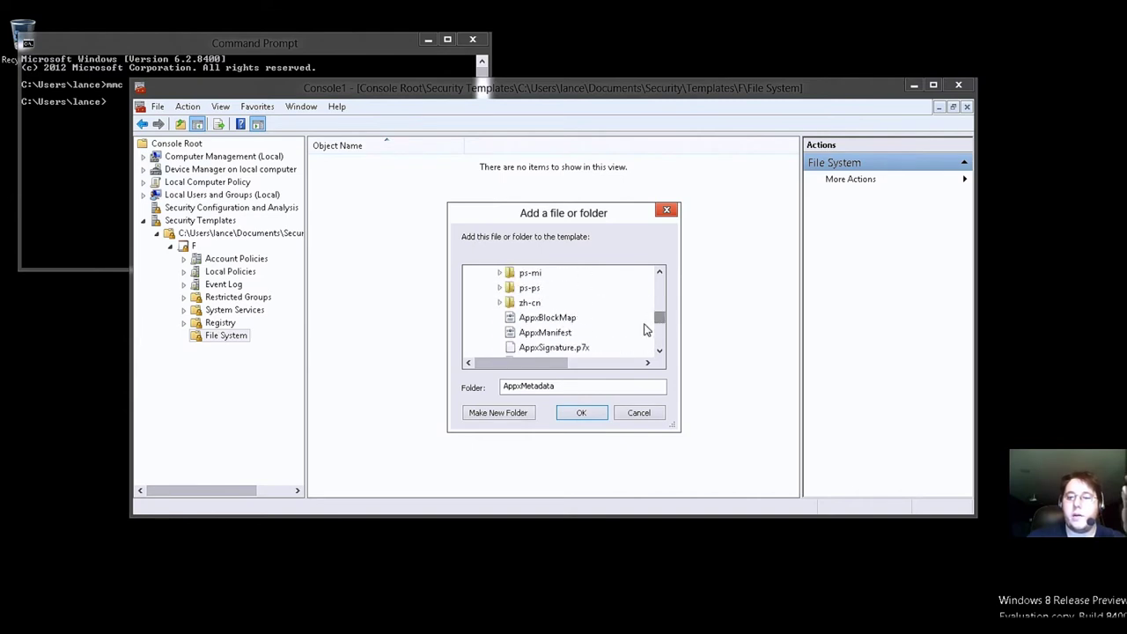
pyautogui.click(556, 340)
pyautogui.rightClick(555, 339)
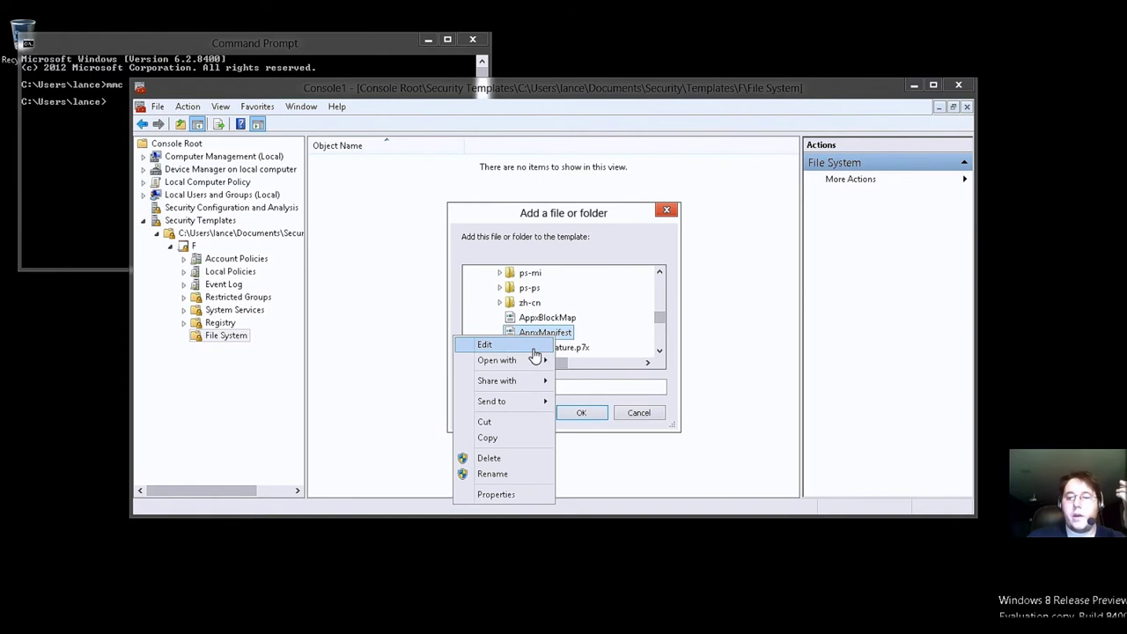
pyautogui.click(528, 345)
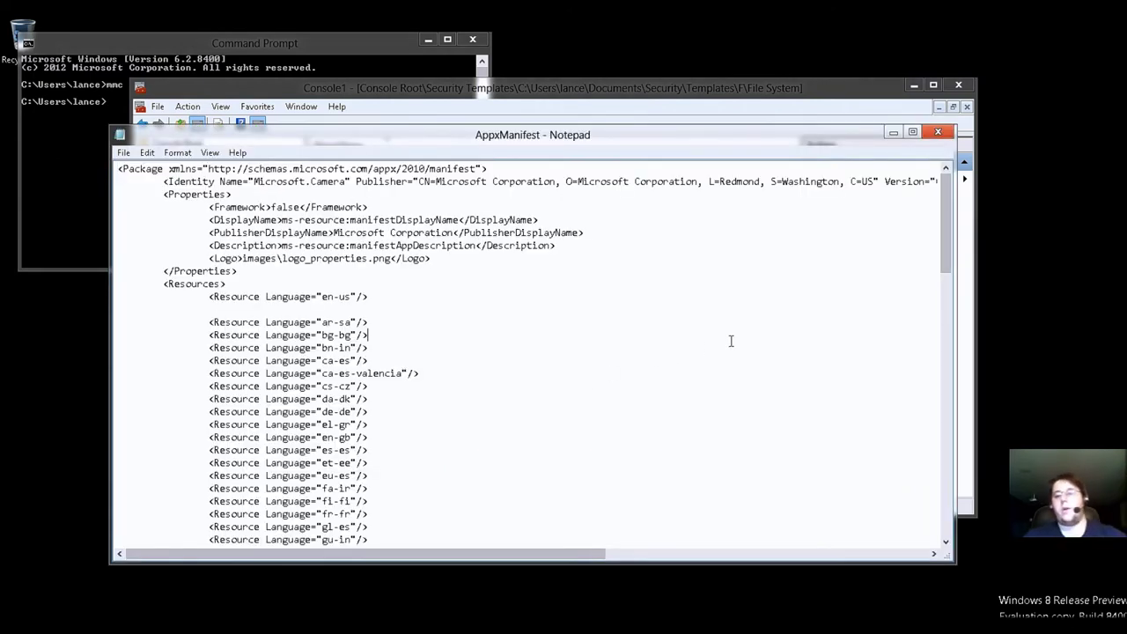
# - Read the Microsoft.Camera AppxManifest XML in Notepad down to its closing Package tag, then return to Program Files
pyautogui.click(754, 322)
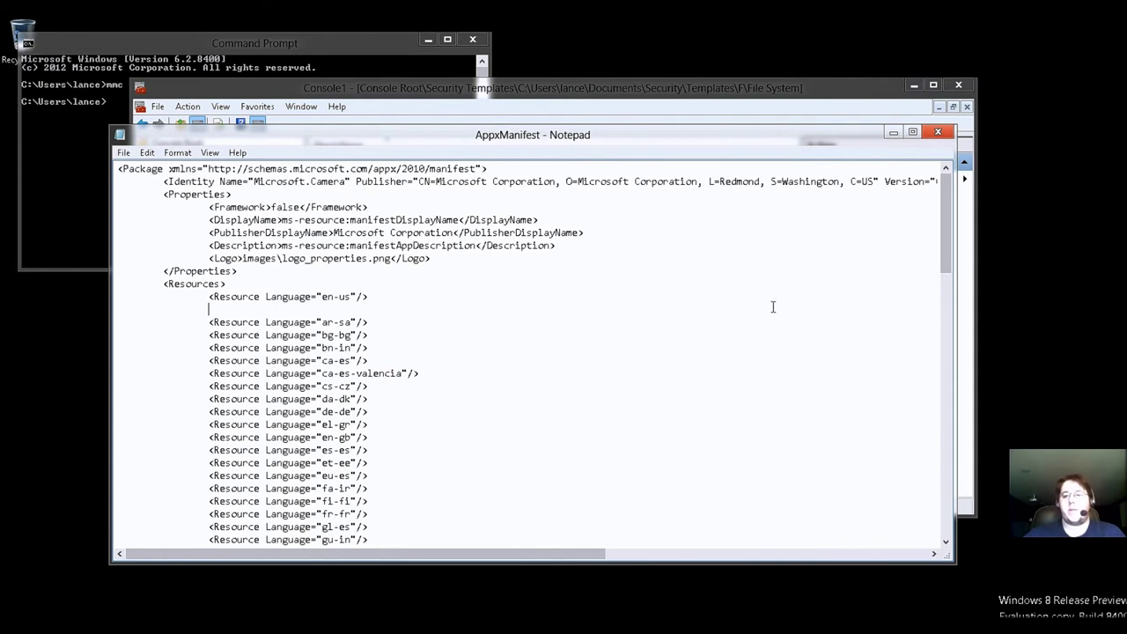
pyautogui.moveTo(775, 303); pyautogui.dragTo(805, 307)
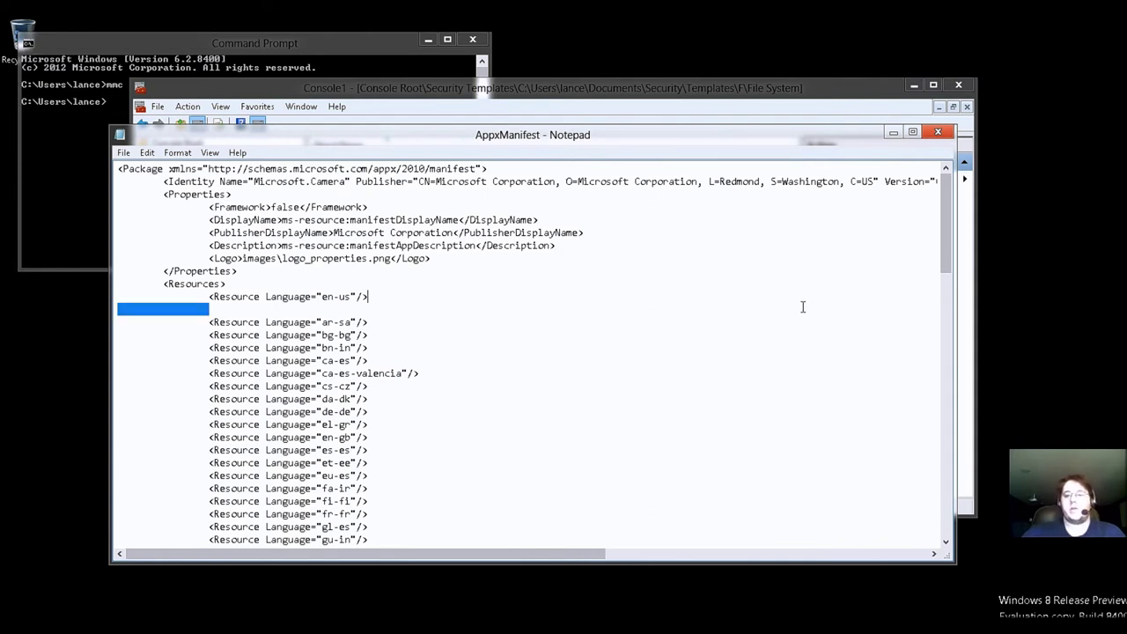
pyautogui.click(820, 320)
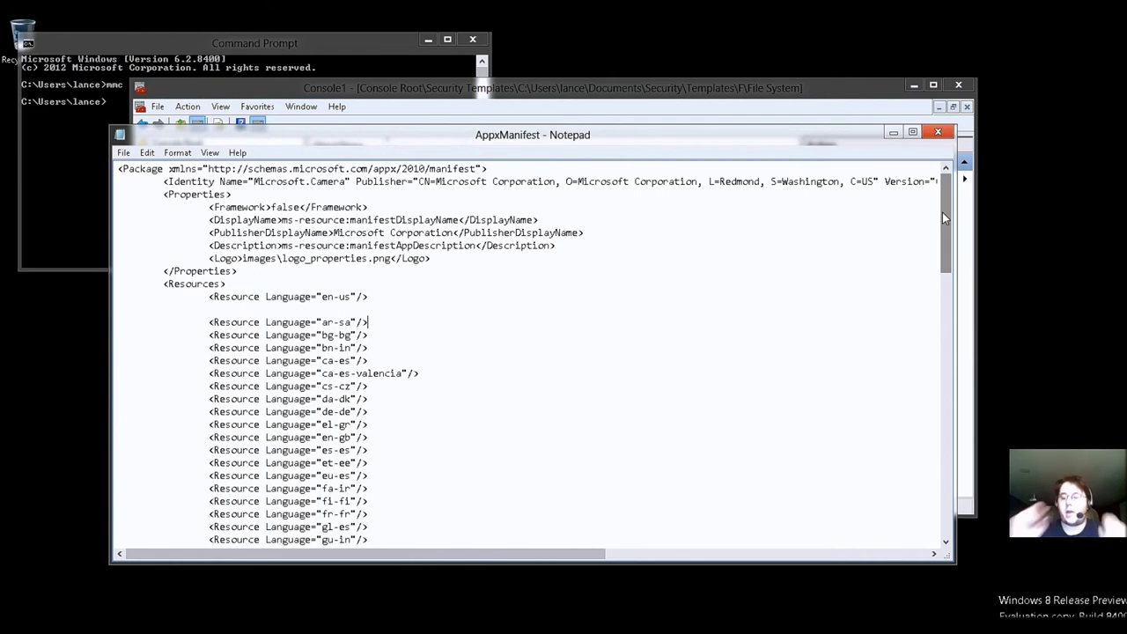
pyautogui.moveTo(941, 224); pyautogui.dragTo(949, 484)
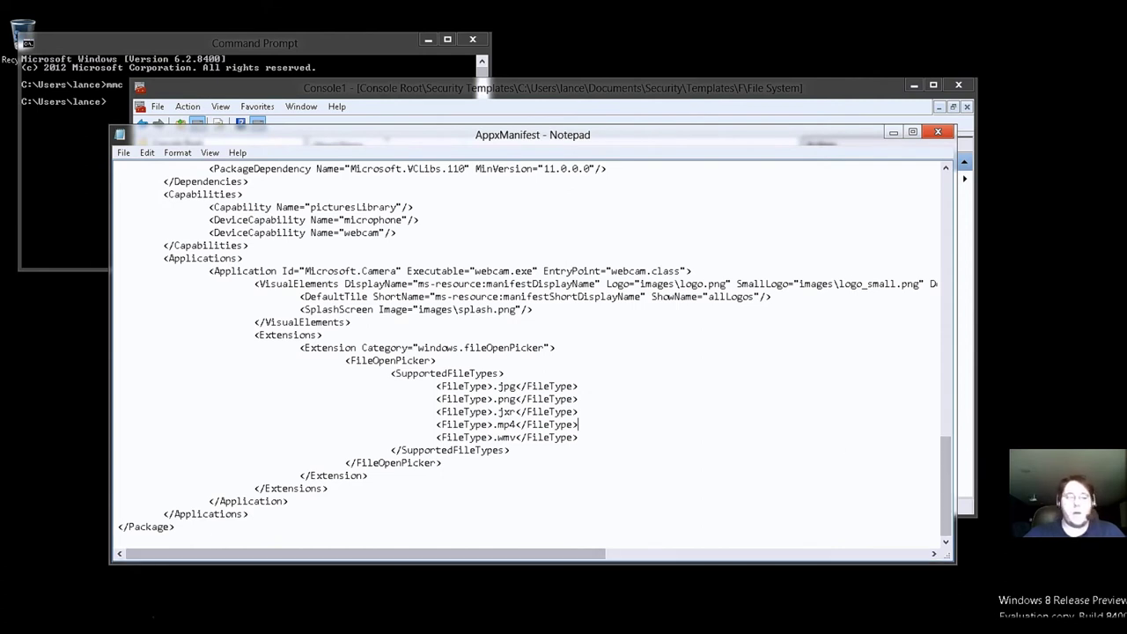
pyautogui.moveTo(88, 626)
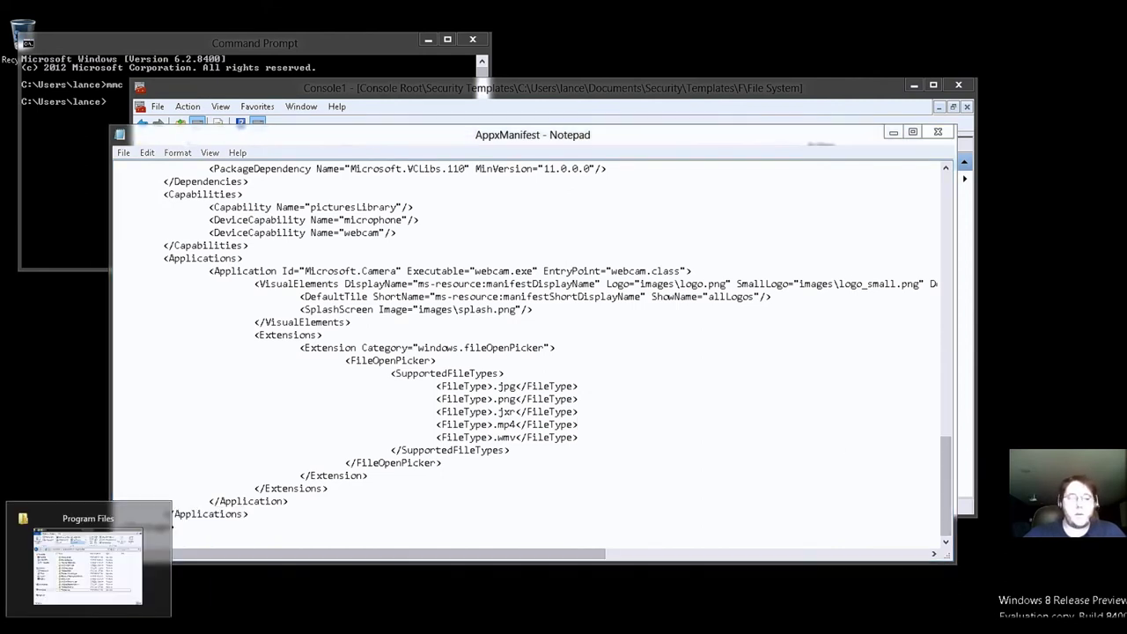
pyautogui.click(88, 567)
# - Try opening the WindowsApps folder, continue past the prompt, and close the access-denied notice
pyautogui.doubleClick(429, 418)
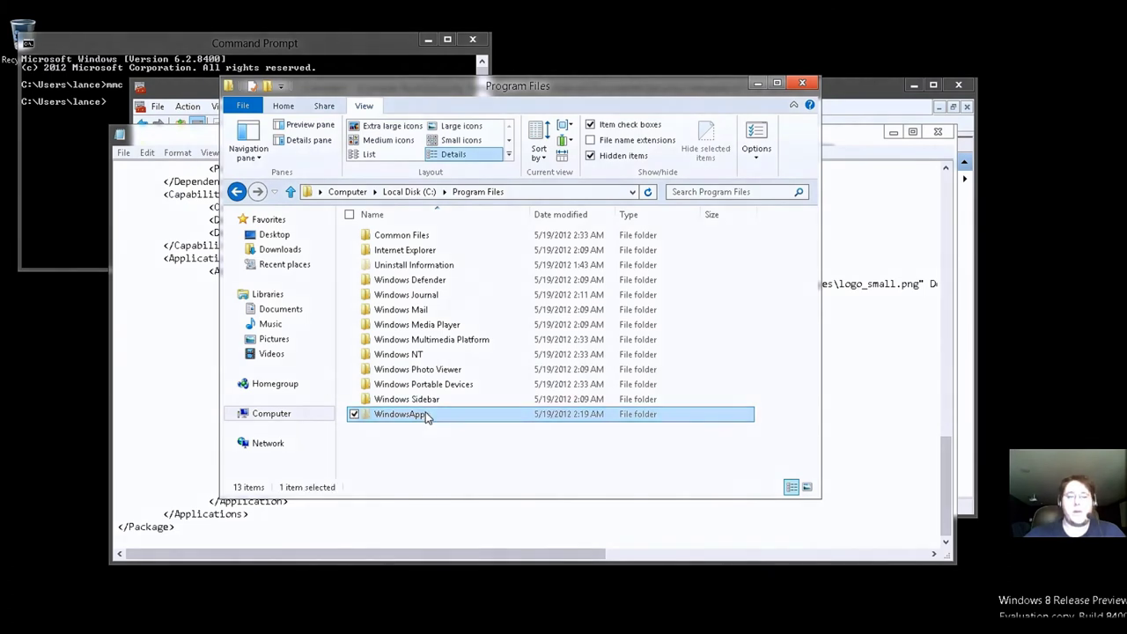
pyautogui.click(591, 344)
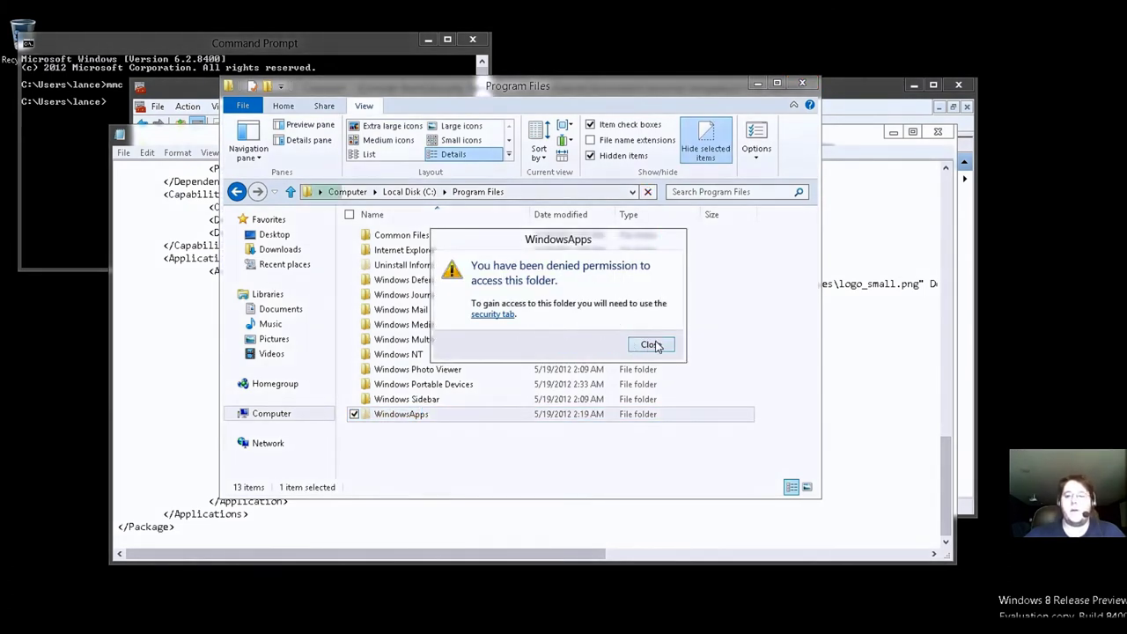
pyautogui.click(651, 344)
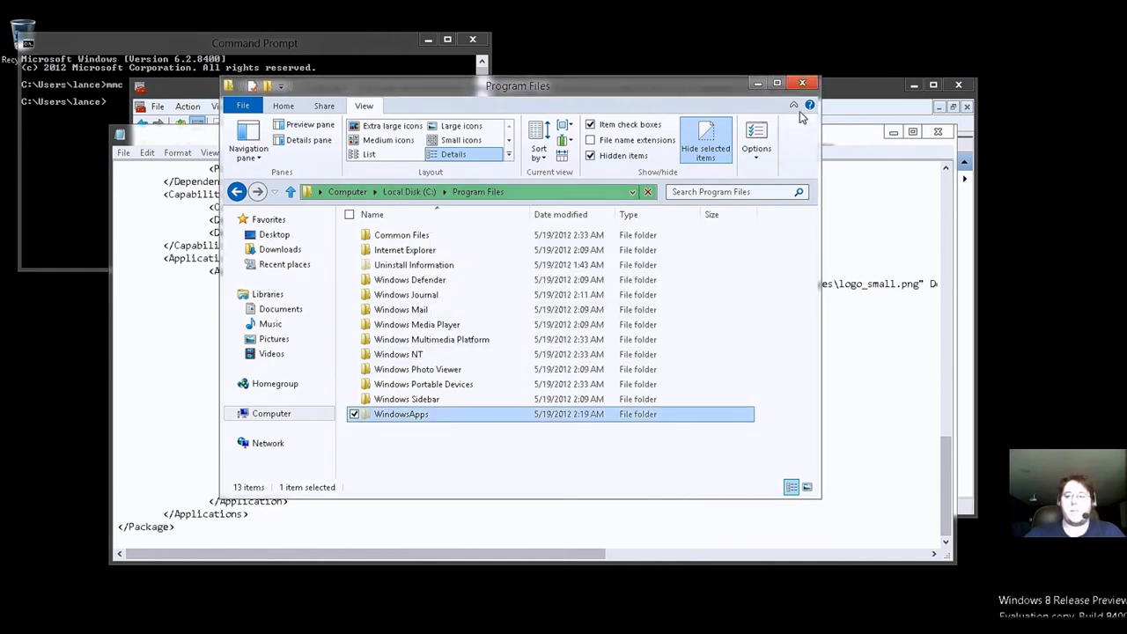
# - Minimize Program Files, shift the manifest window down-right, scroll back to the top, and close Notepad
pyautogui.click(756, 84)
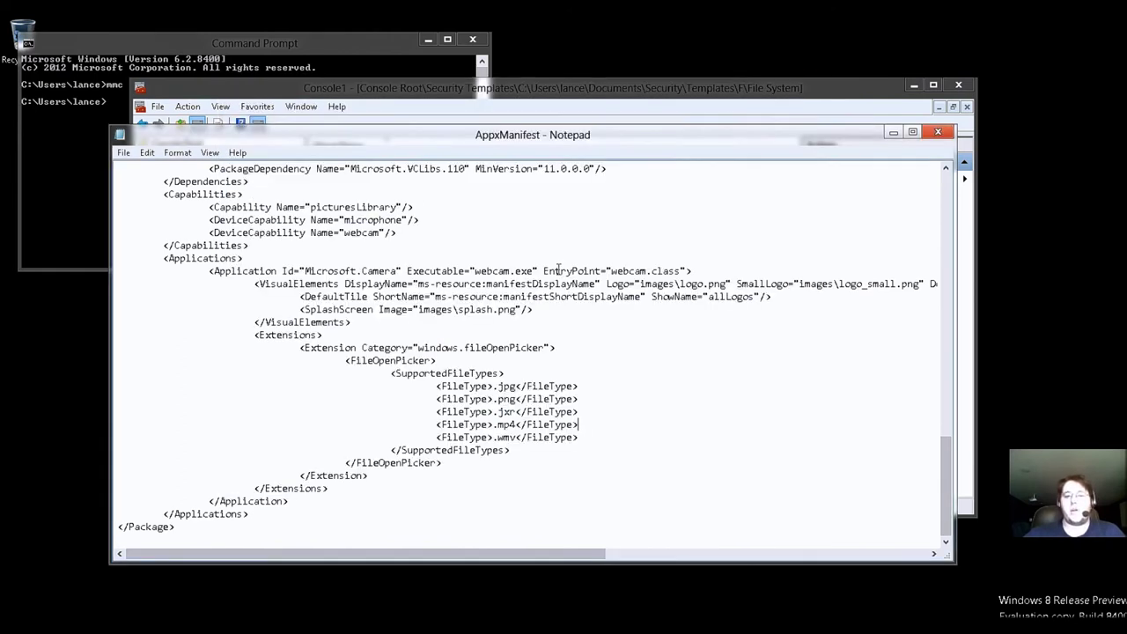
pyautogui.moveTo(426, 137); pyautogui.dragTo(466, 169)
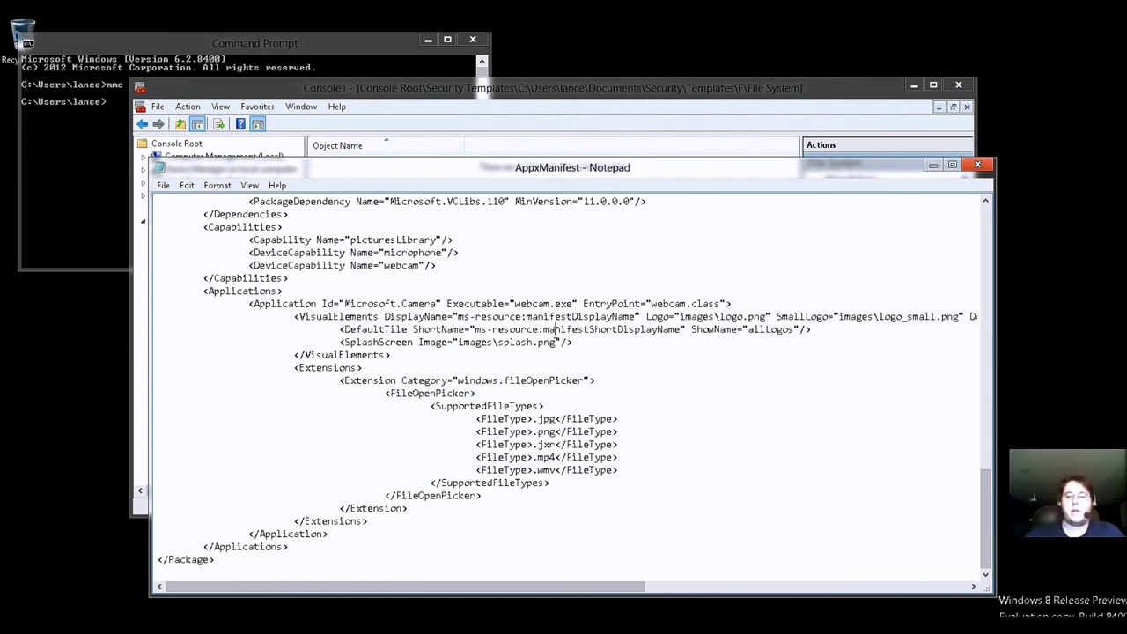
pyautogui.scroll(15, 723, 435)
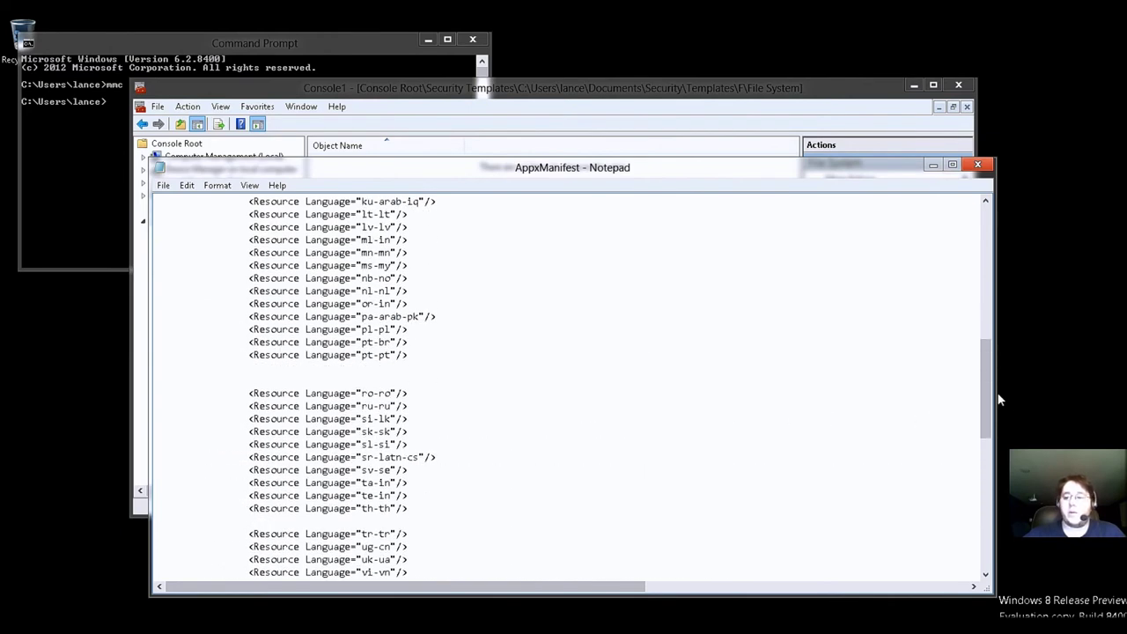
pyautogui.moveTo(986, 396); pyautogui.dragTo(977, 183)
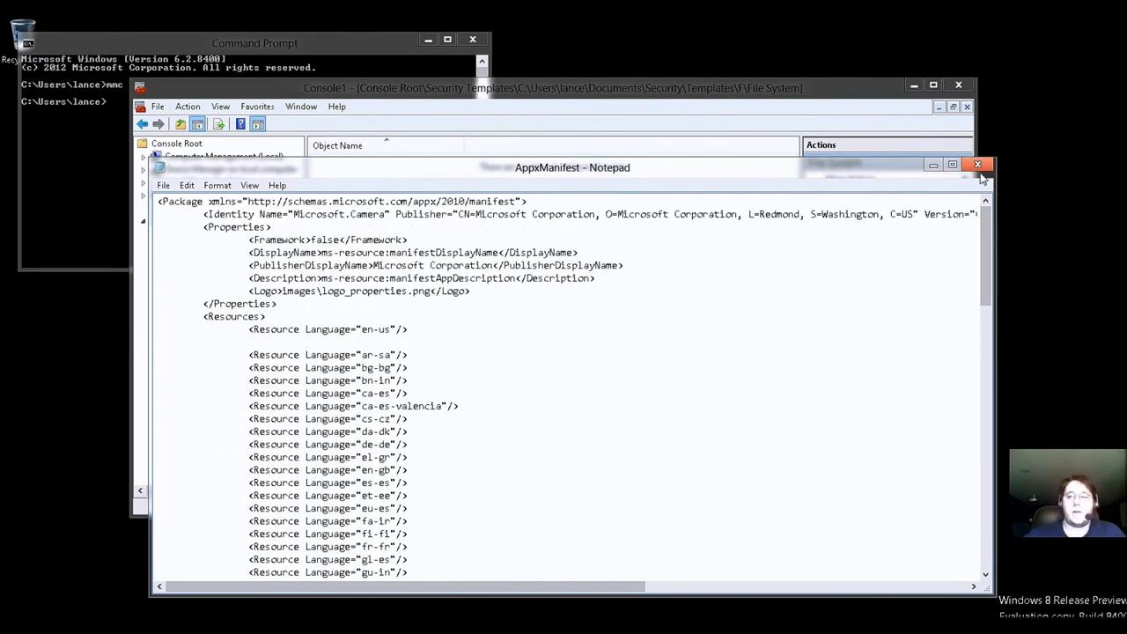
pyautogui.click(987, 171)
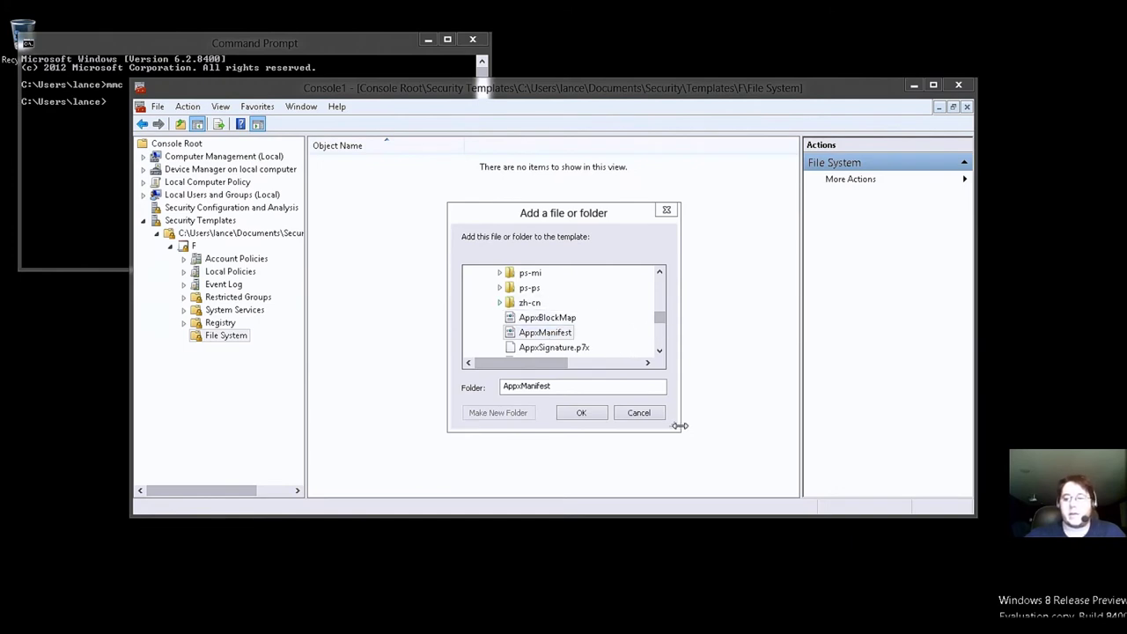
# - Widen and reposition the Add a file or folder dialog so longer file names show
pyautogui.moveTo(680, 426); pyautogui.dragTo(863, 493)
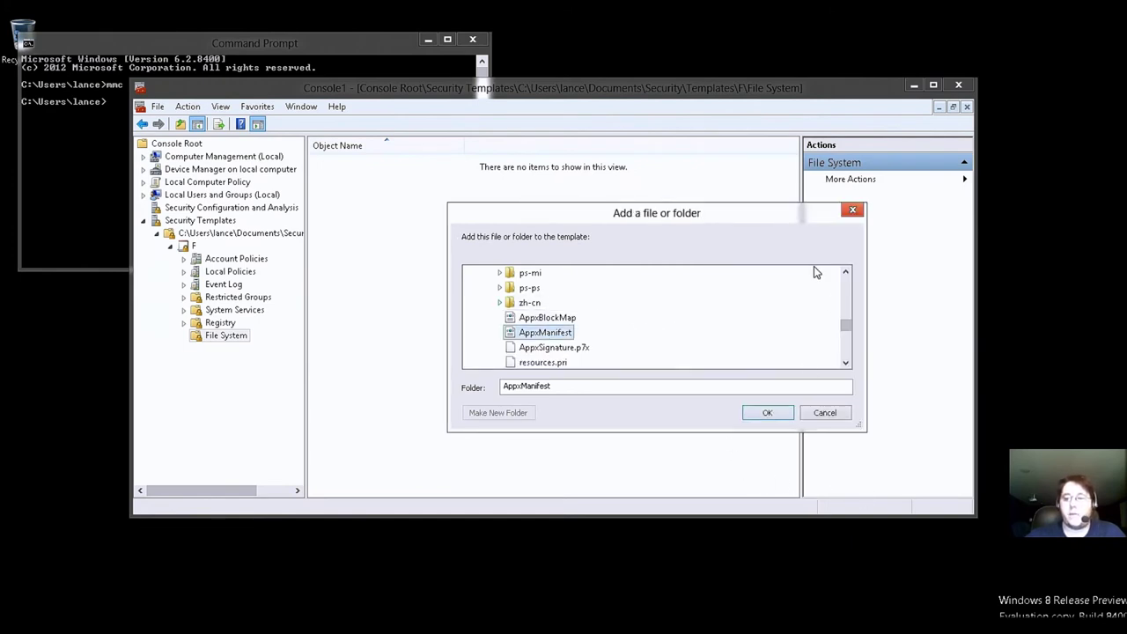
pyautogui.moveTo(739, 220); pyautogui.dragTo(563, 211)
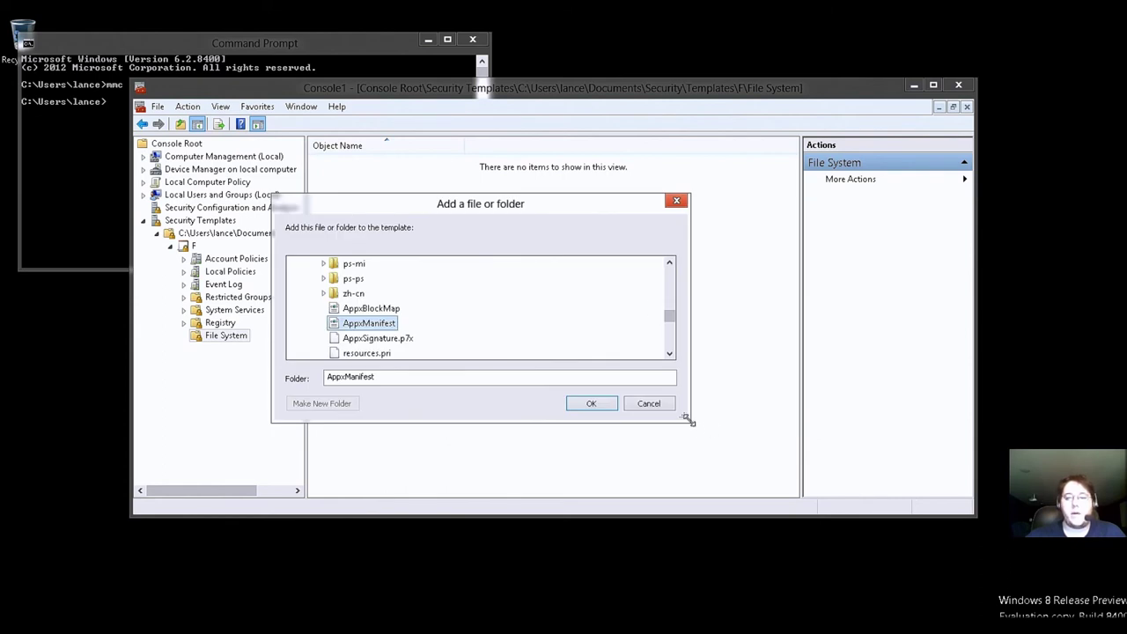
pyautogui.moveTo(687, 421); pyautogui.dragTo(732, 568)
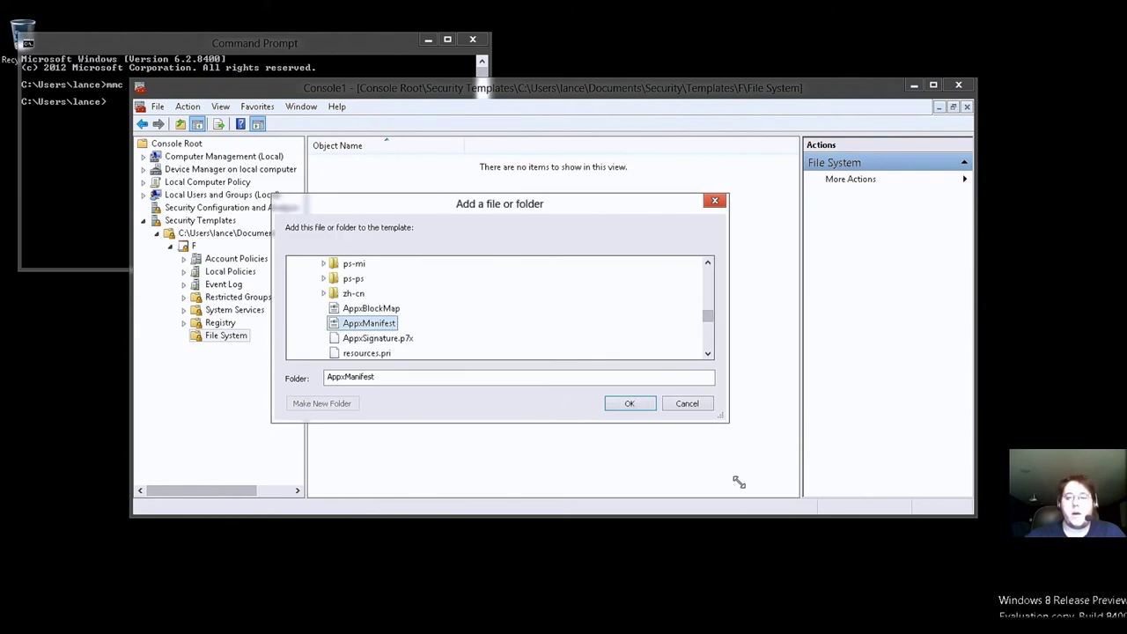
pyautogui.moveTo(738, 483); pyautogui.dragTo(752, 513)
pyautogui.moveTo(736, 388); pyautogui.dragTo(731, 330)
# - Collapse Microsoft.Camera, expand microsoft.windowsphotos, and open its config file for editing in Notepad
pyautogui.click(317, 413)
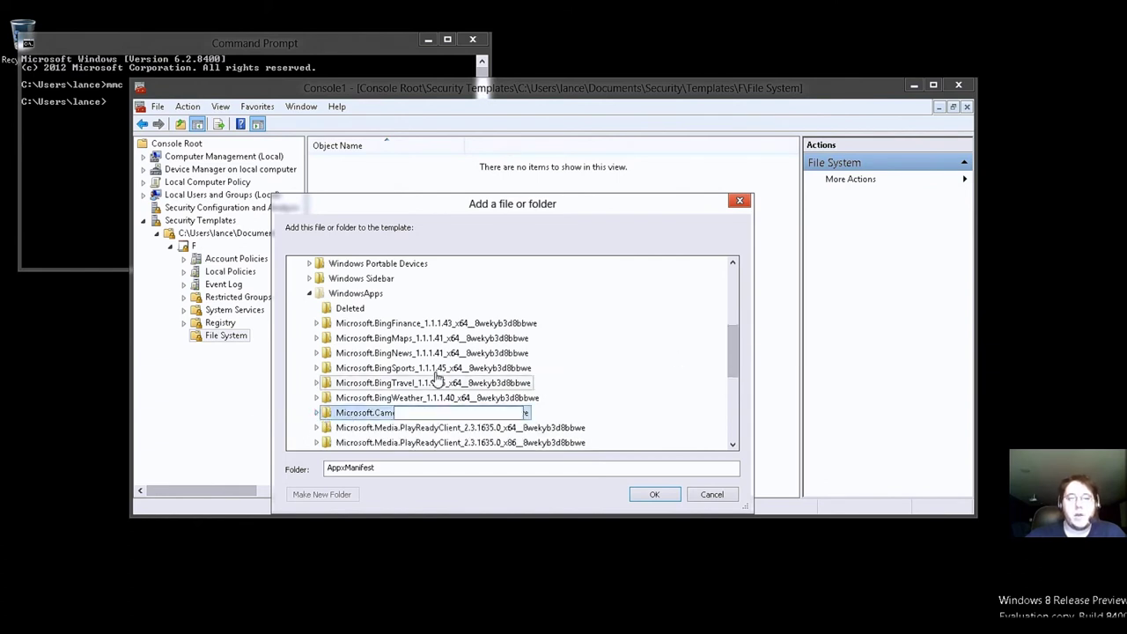
pyautogui.click(414, 413)
pyautogui.scroll(-3, 641, 385)
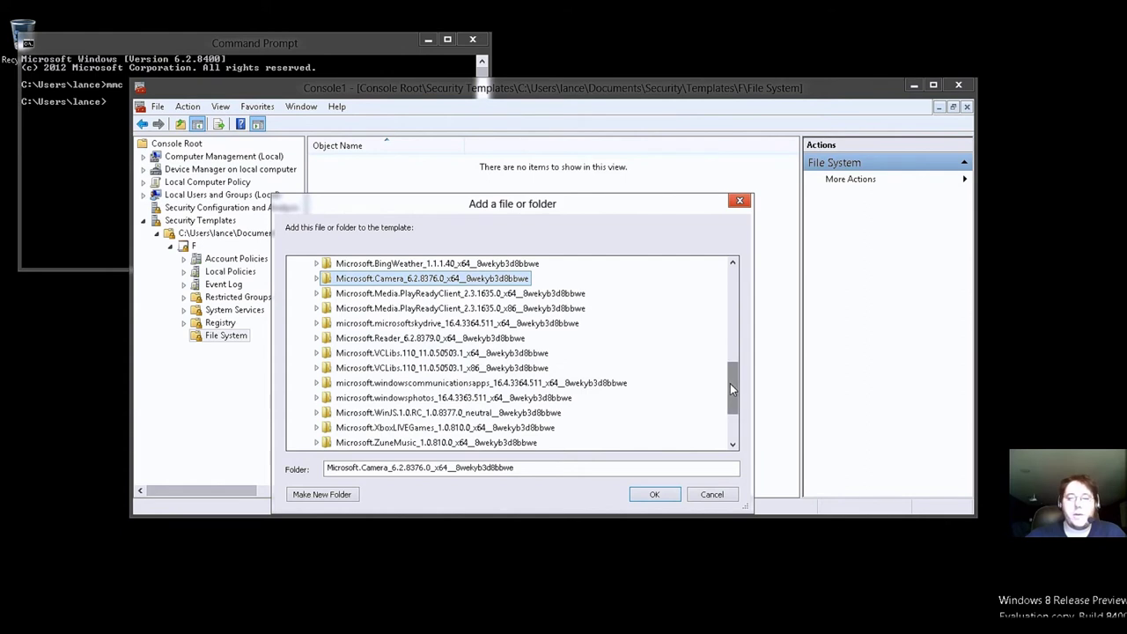
pyautogui.moveTo(730, 383); pyautogui.dragTo(730, 395)
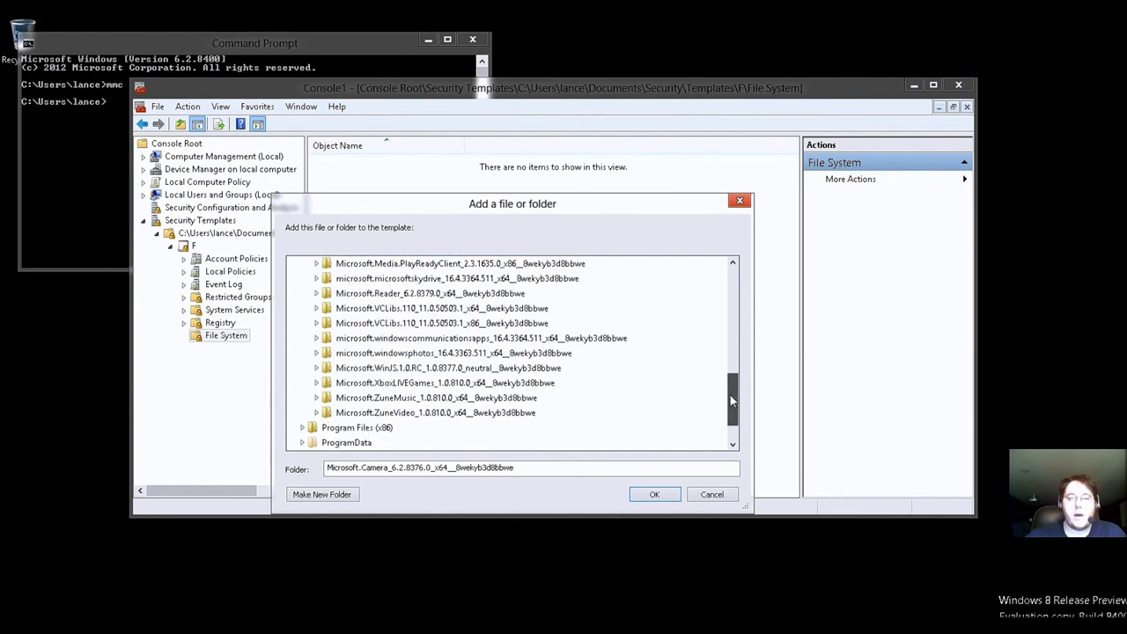
pyautogui.doubleClick(396, 353)
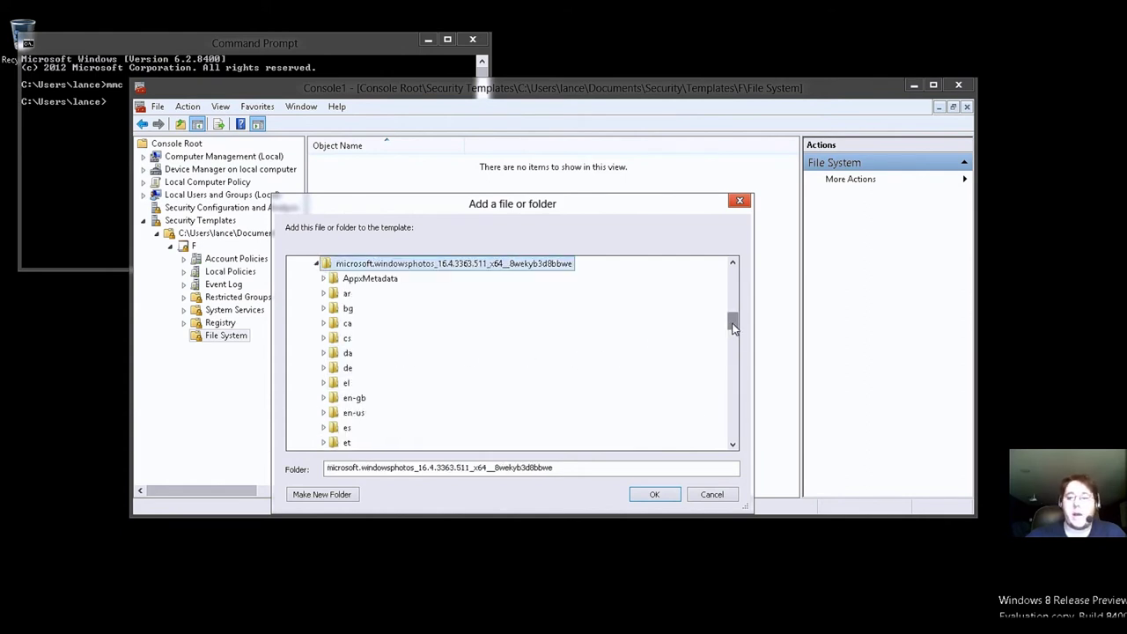
pyautogui.moveTo(734, 326); pyautogui.dragTo(739, 429)
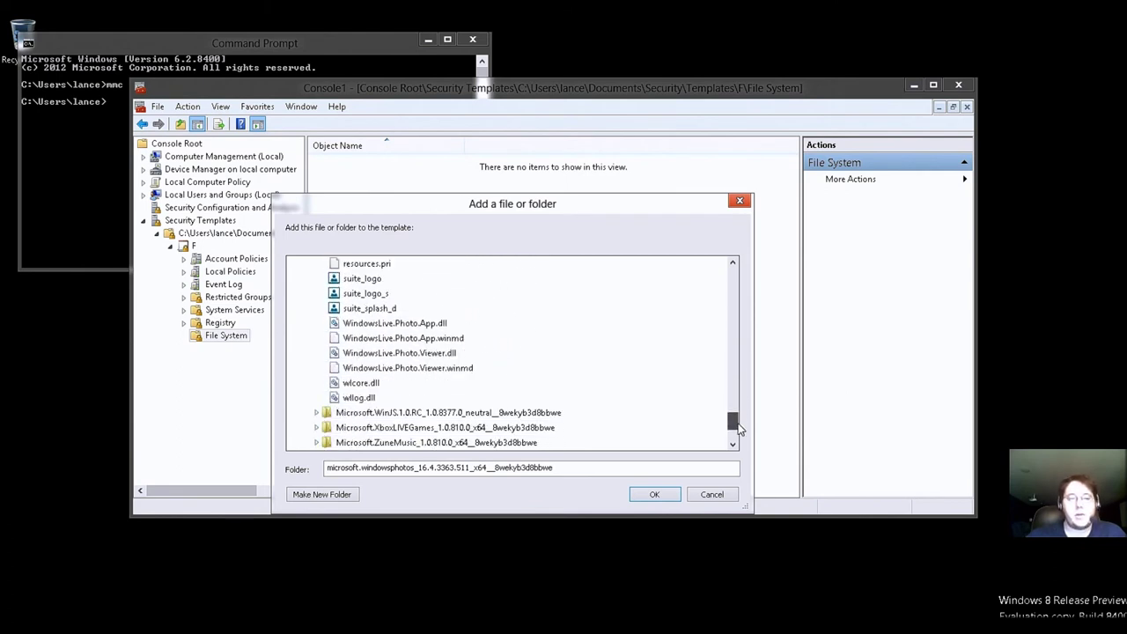
pyautogui.moveTo(737, 427); pyautogui.dragTo(745, 388)
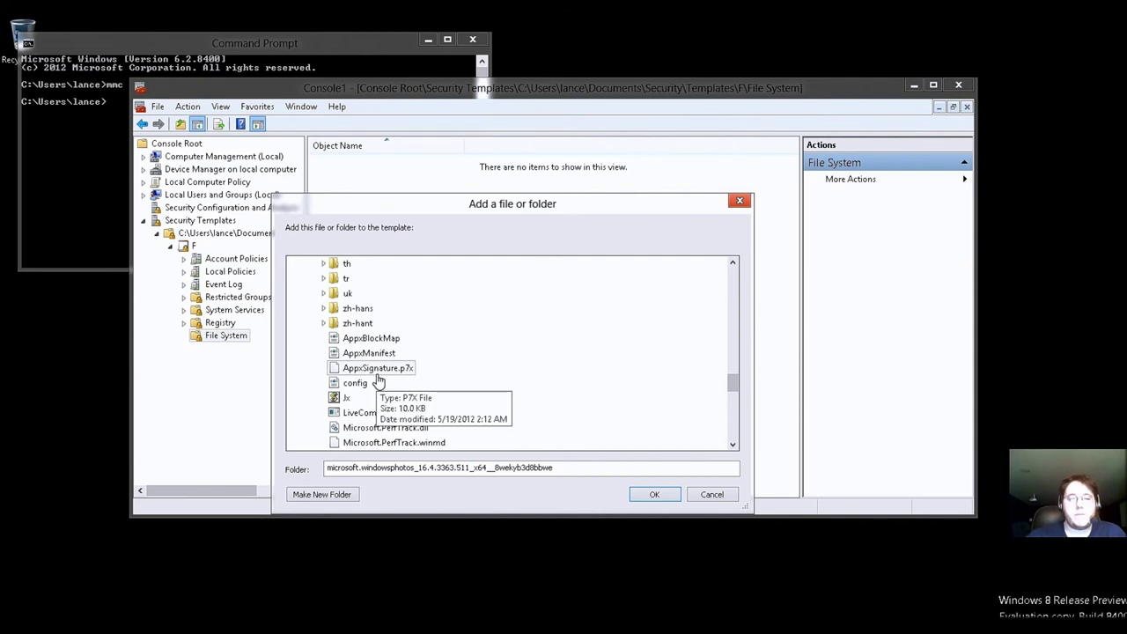
pyautogui.click(354, 386)
pyautogui.rightClick(355, 386)
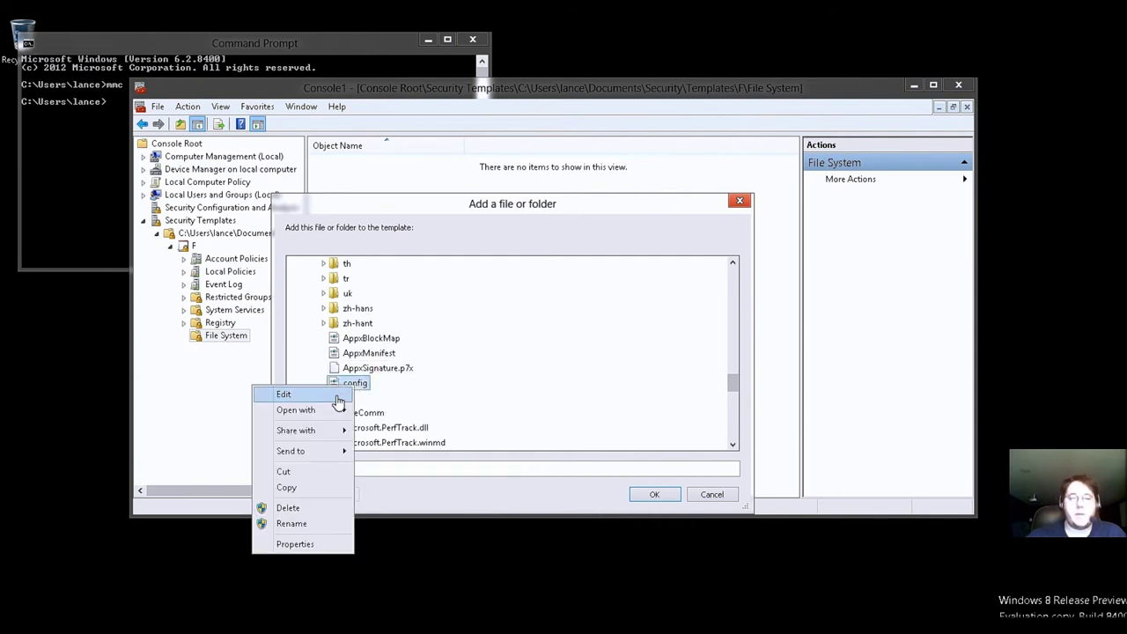
pyautogui.click(339, 396)
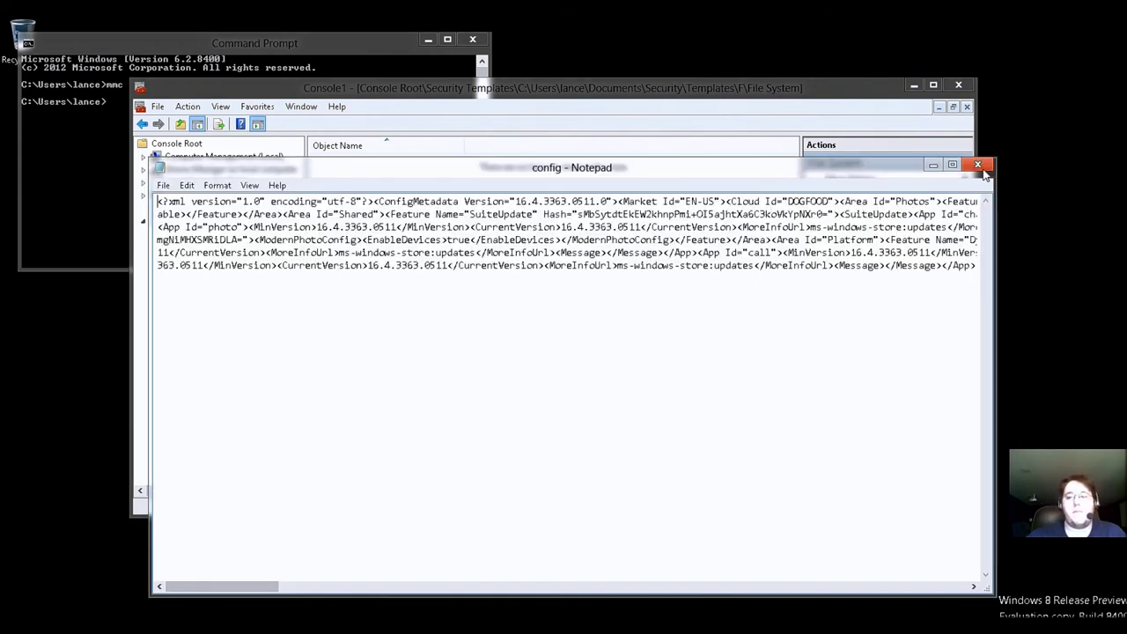
# - Close config in Notepad, then view it in WordPad through Open with, scroll it, and close it
pyautogui.click(974, 173)
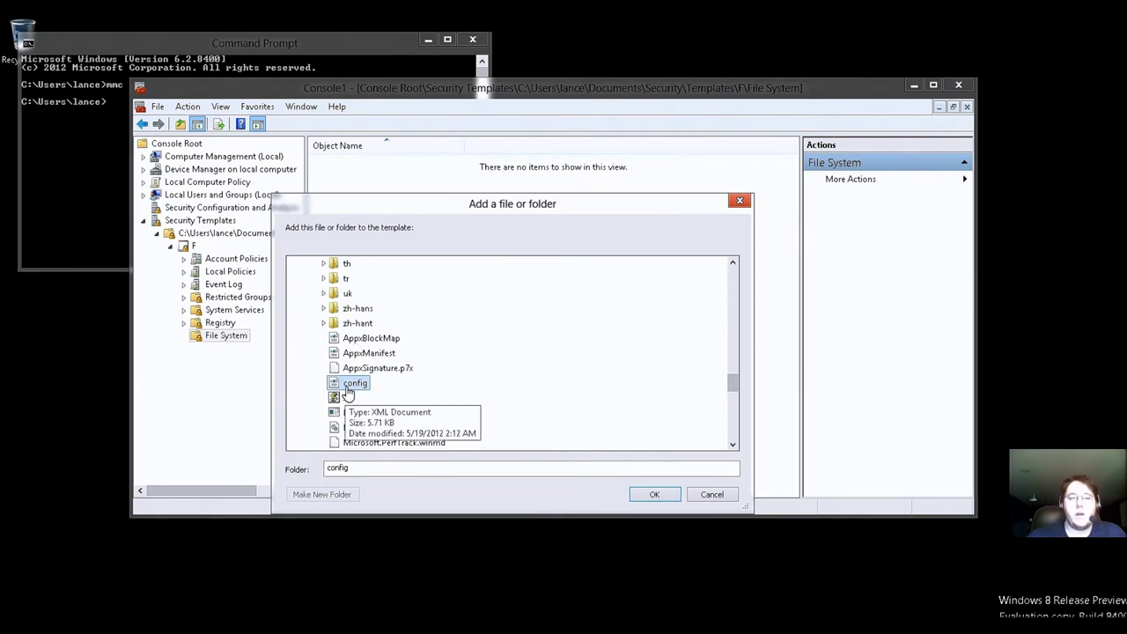
pyautogui.rightClick(348, 392)
pyautogui.moveTo(327, 413)
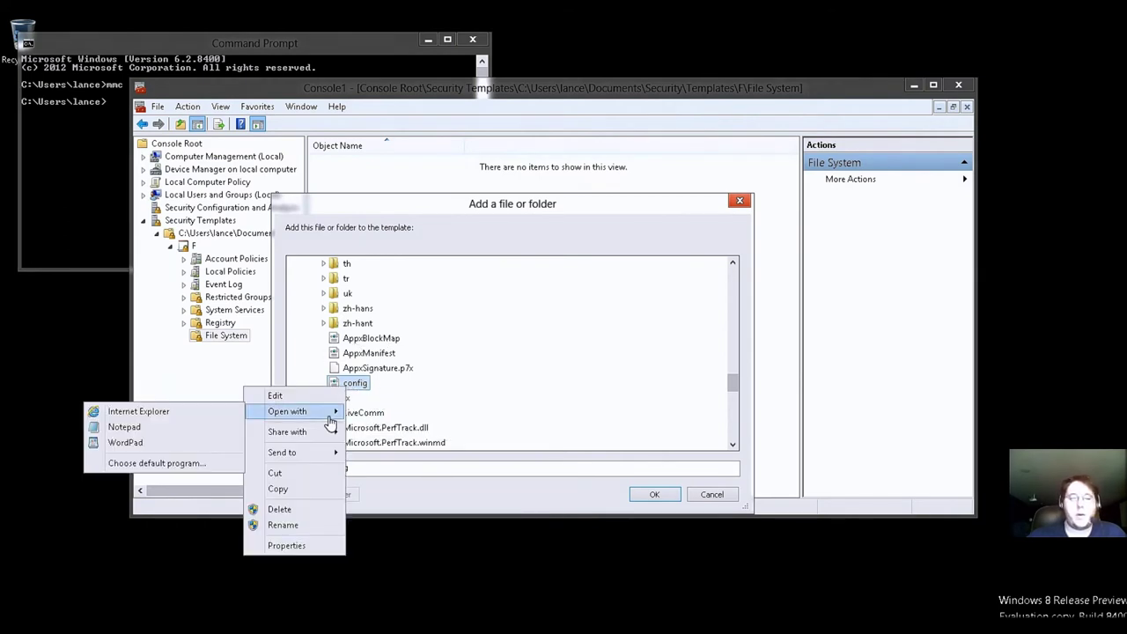
pyautogui.click(125, 442)
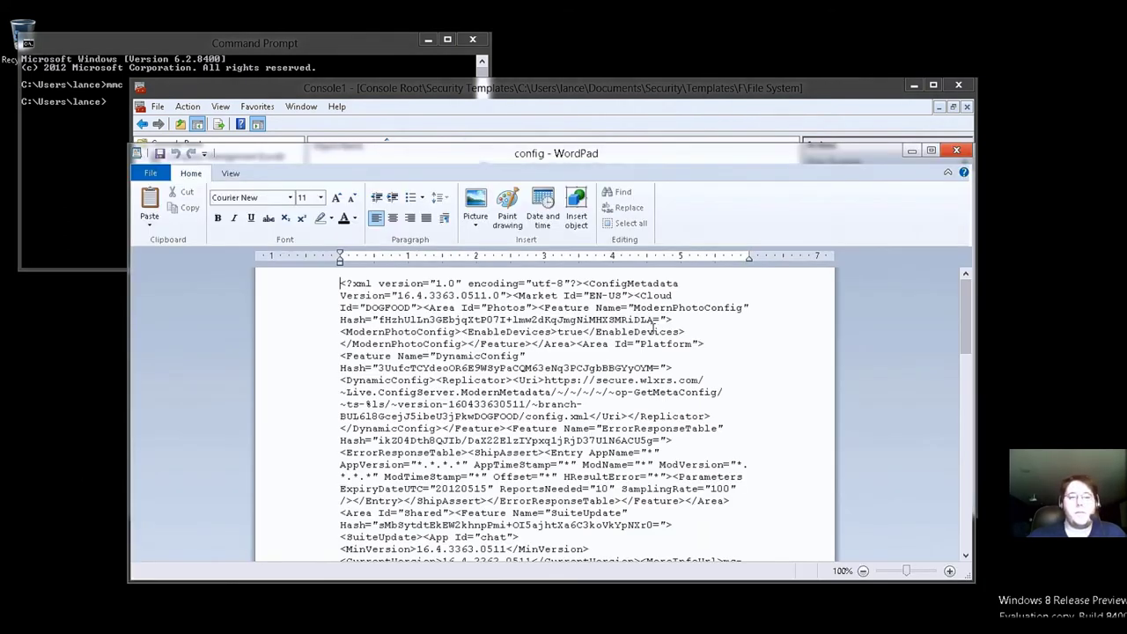
pyautogui.moveTo(965, 299); pyautogui.dragTo(968, 542)
pyautogui.click(967, 152)
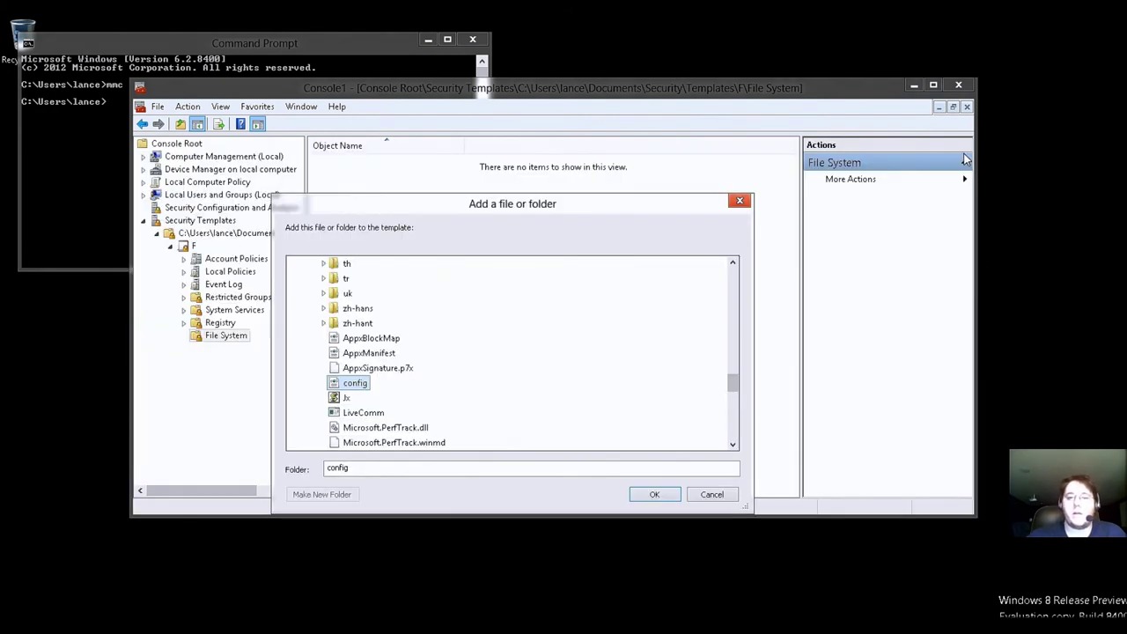
# - View the photos package's AppxManifest in WordPad, scroll to the end, and close it
pyautogui.click(387, 353)
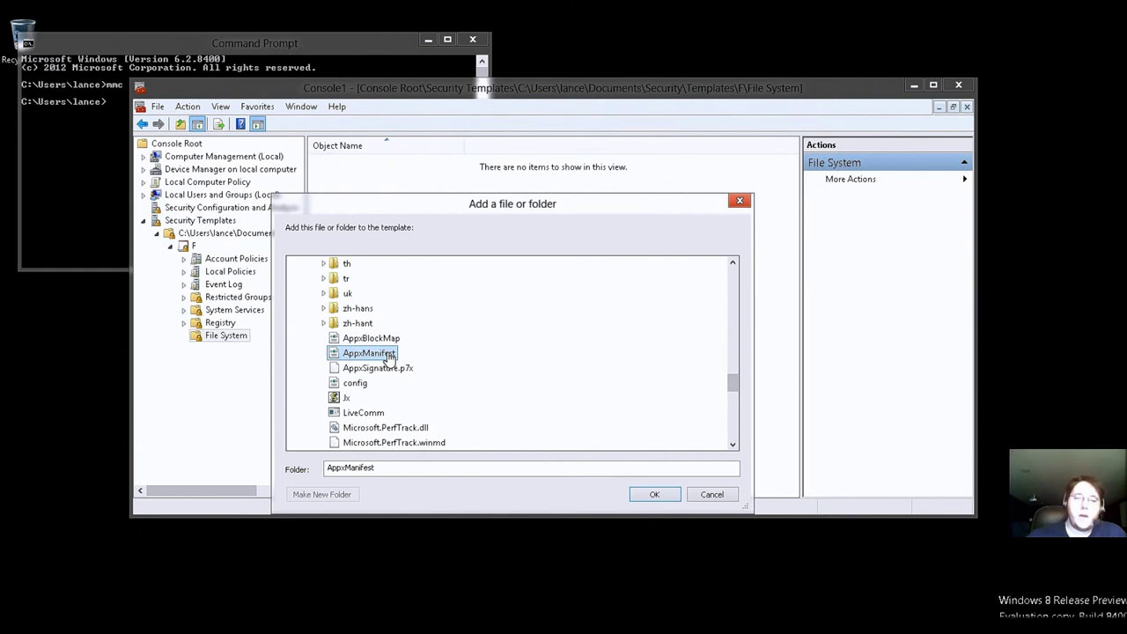
pyautogui.rightClick(387, 353)
pyautogui.moveTo(376, 378)
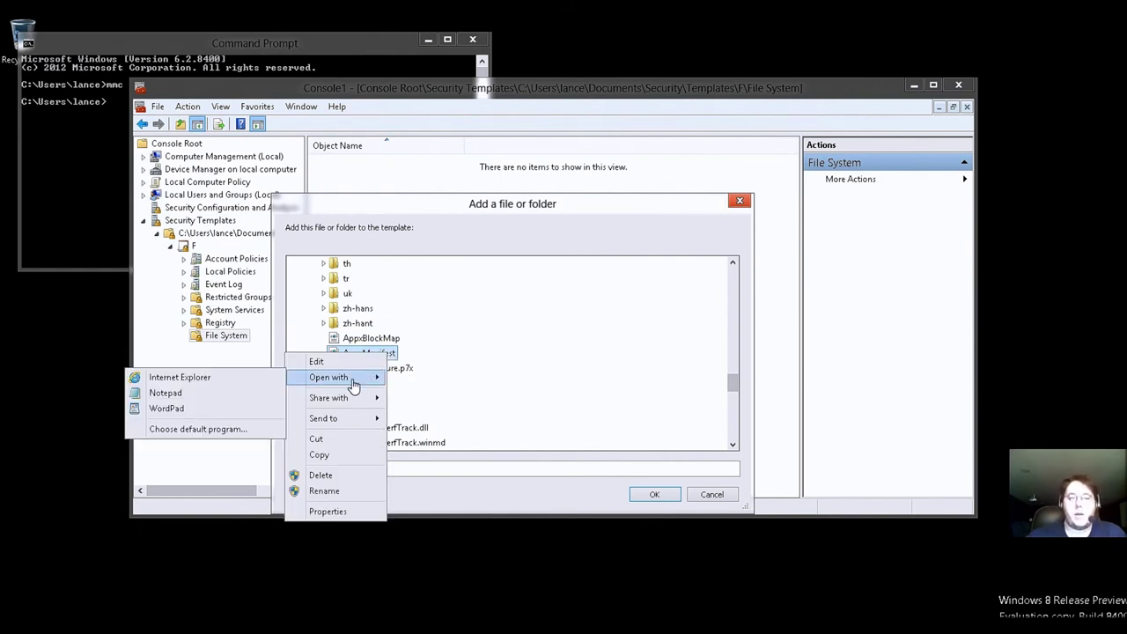
pyautogui.click(176, 408)
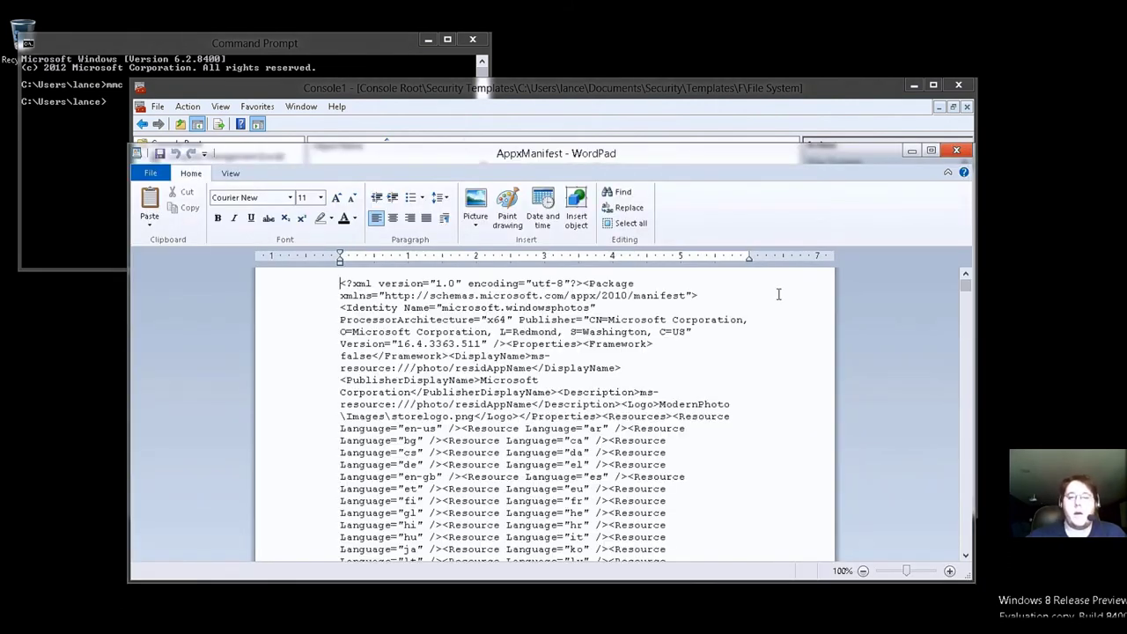
pyautogui.moveTo(966, 287); pyautogui.dragTo(955, 559)
pyautogui.click(952, 151)
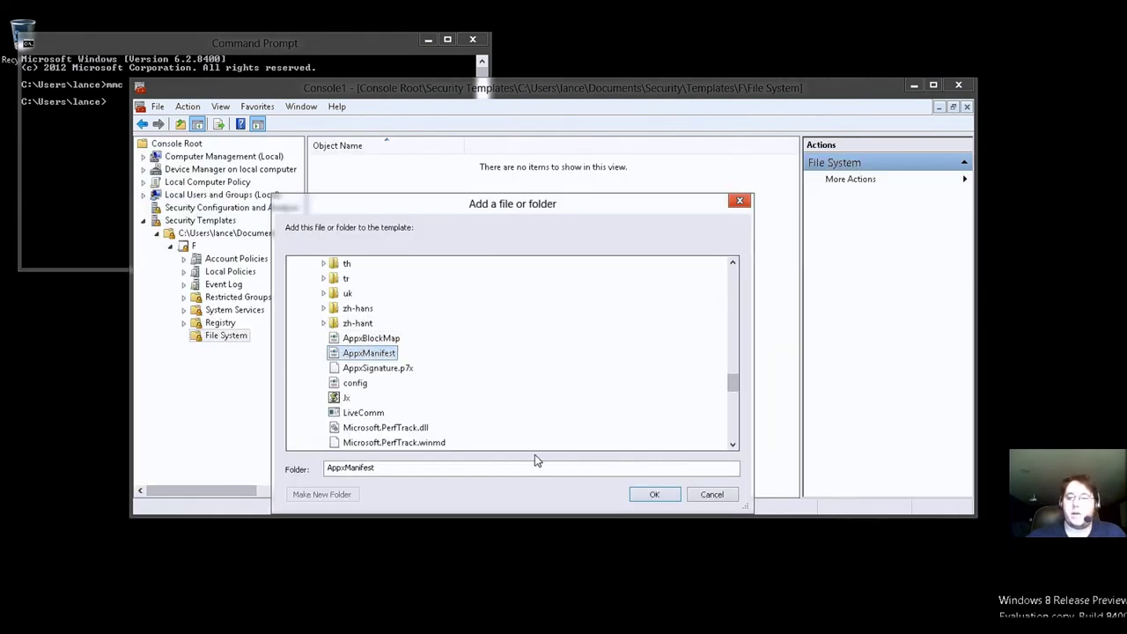
# - Collapse the photos package, then expand and collapse the x86 PlayReadyClient and Camera package folders
pyautogui.moveTo(733, 394); pyautogui.dragTo(747, 317)
pyautogui.click(315, 383)
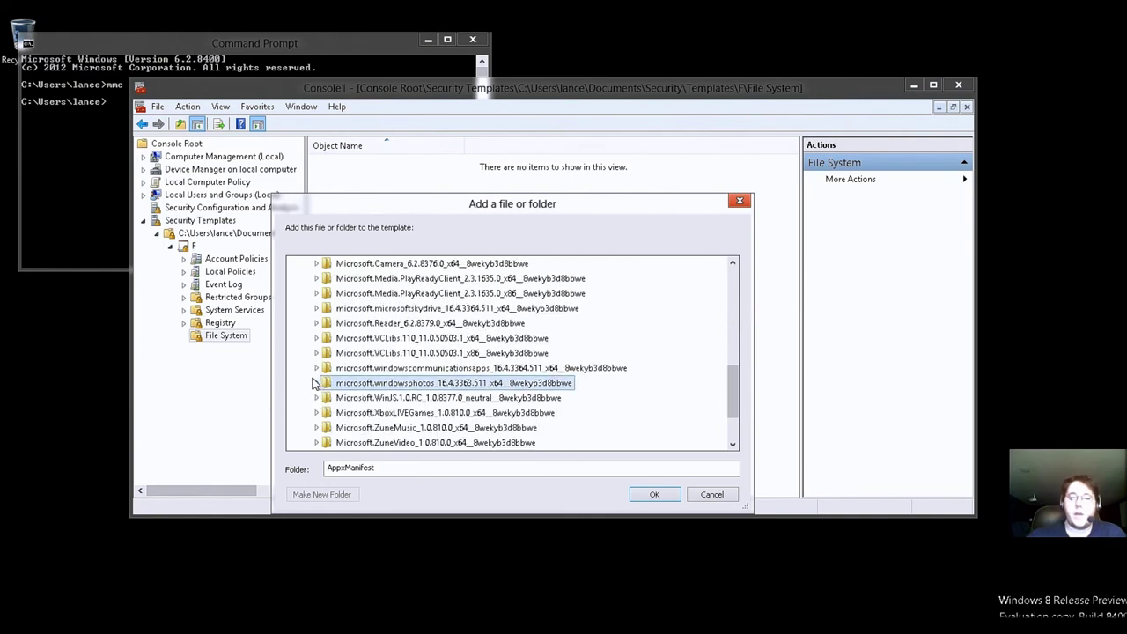
pyautogui.doubleClick(440, 293)
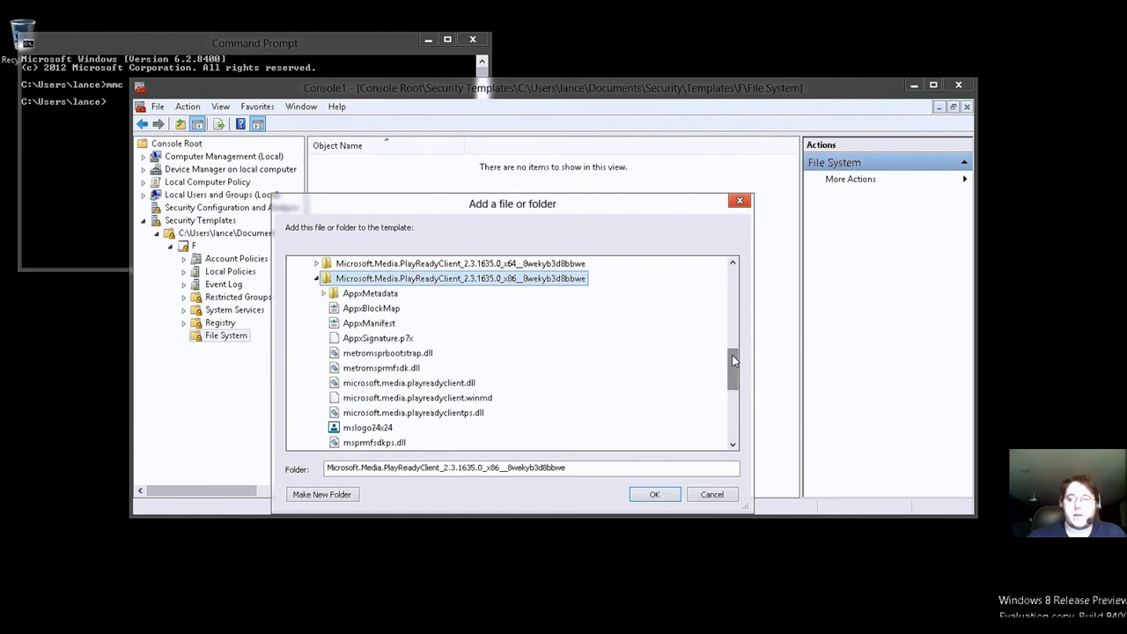
pyautogui.moveTo(731, 355)
pyautogui.mouseDown()
pyautogui.moveTo(732, 369)
pyautogui.moveTo(733, 353)
pyautogui.mouseUp()
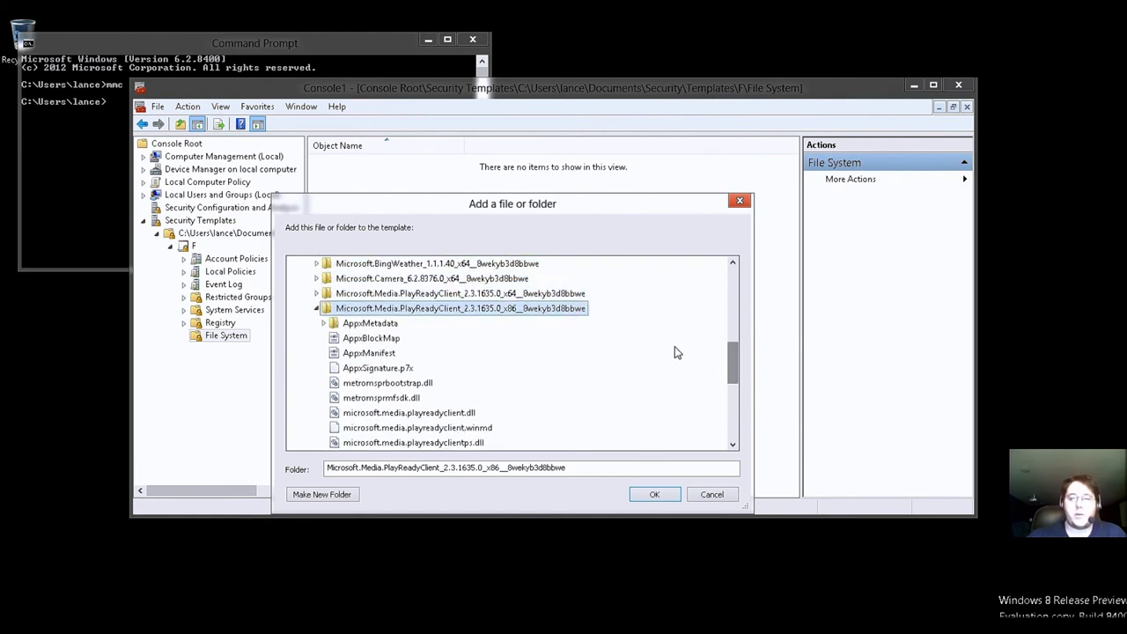
pyautogui.click(316, 308)
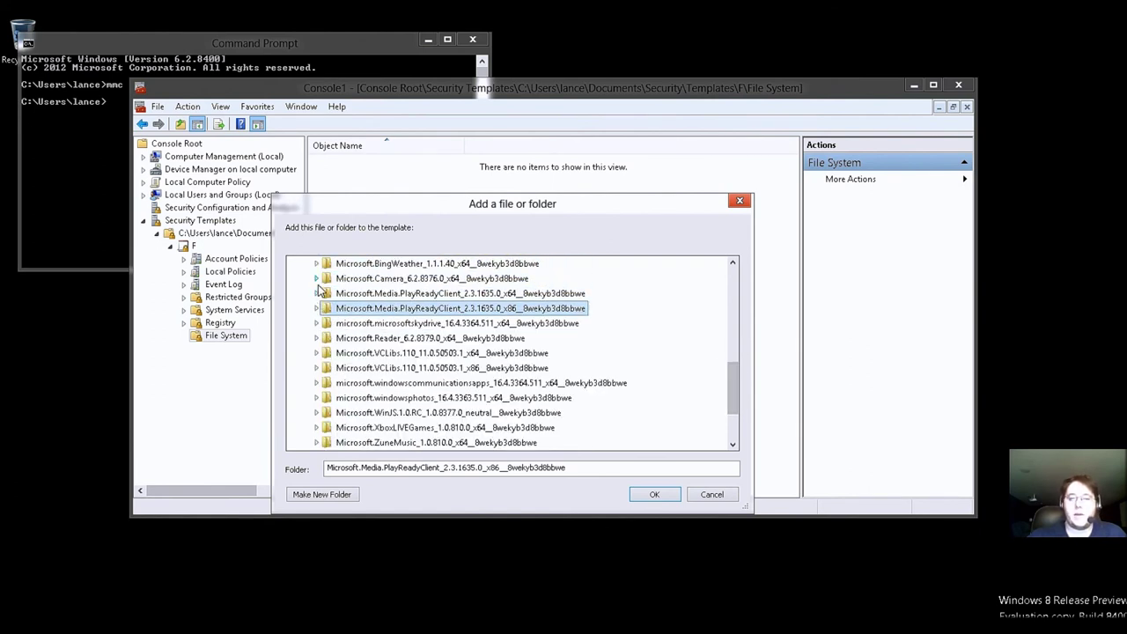
pyautogui.click(317, 280)
pyautogui.scroll(-3, 533, 403)
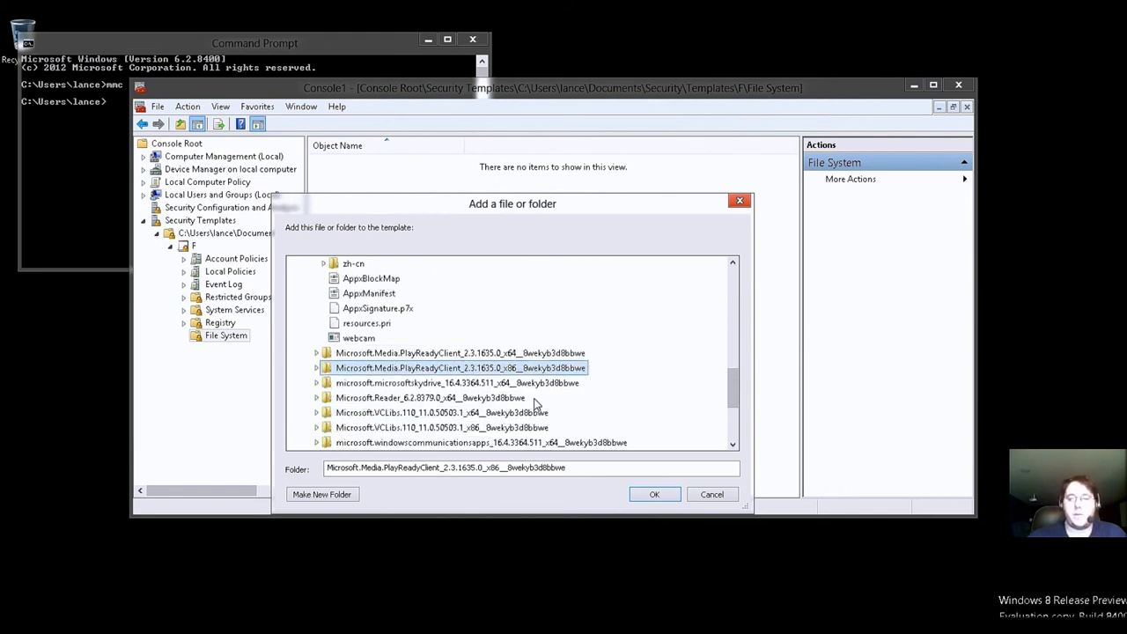
pyautogui.scroll(2, 531, 402)
pyautogui.scroll(2, 383, 339)
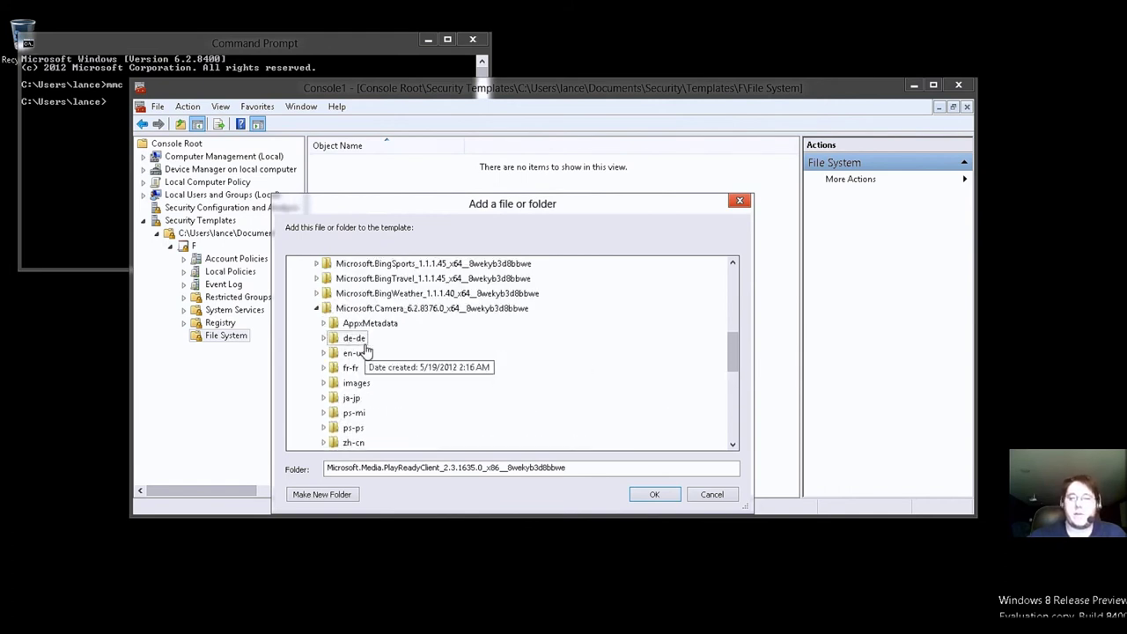
pyautogui.click(316, 308)
pyautogui.scroll(2, 431, 388)
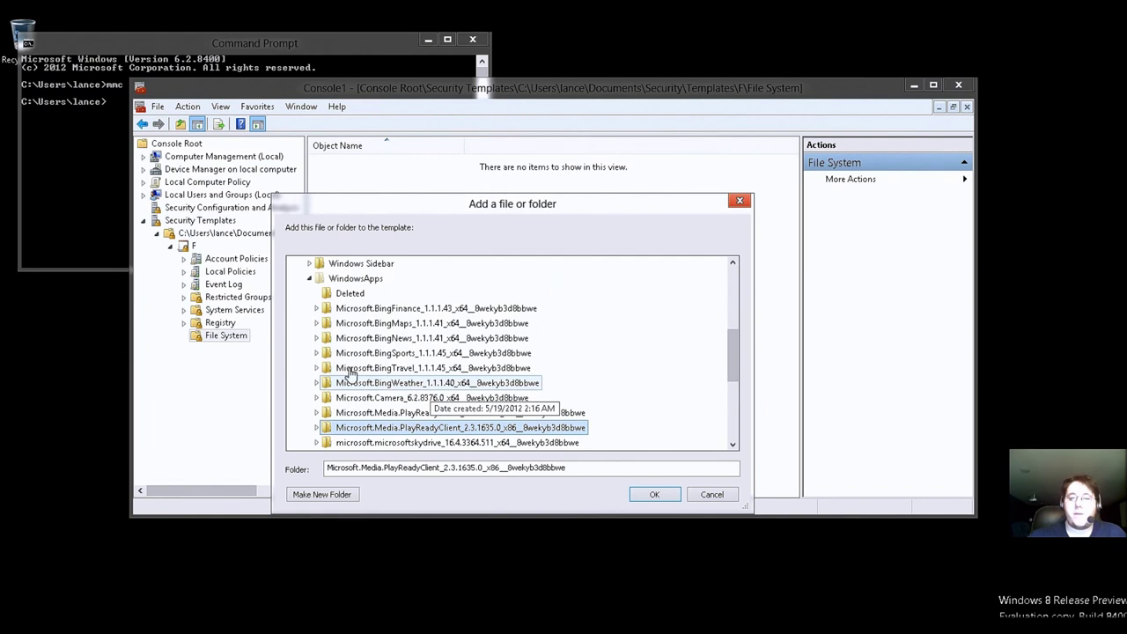
# - Expand the BingMaps package, open and collapse its Templates folder, then collapse BingMaps
pyautogui.click(316, 323)
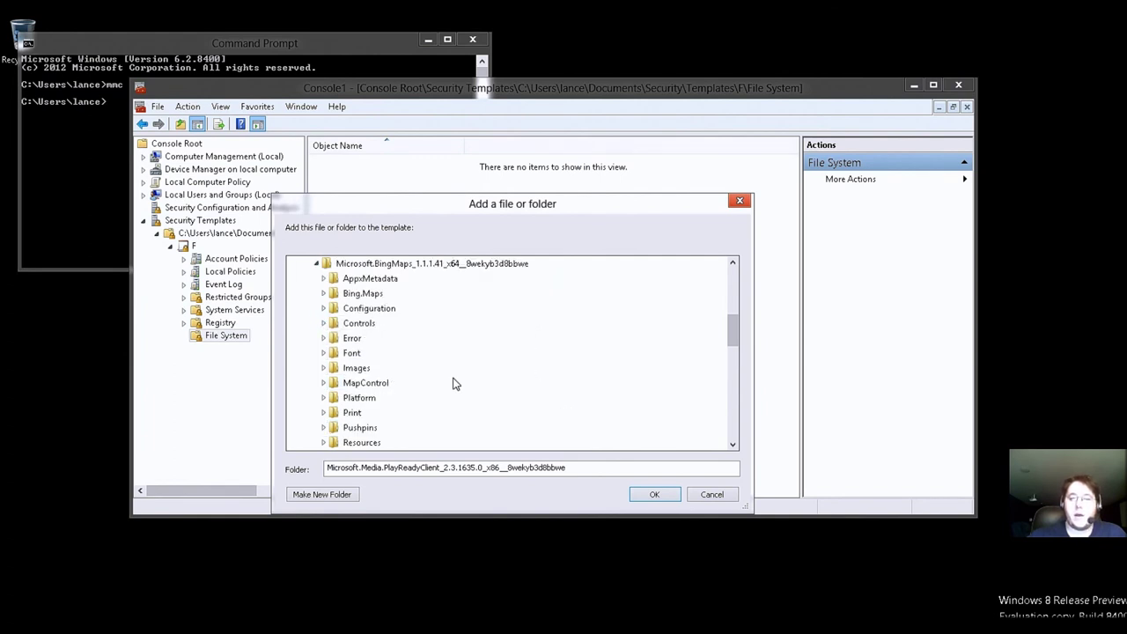
pyautogui.scroll(-7, 456, 382)
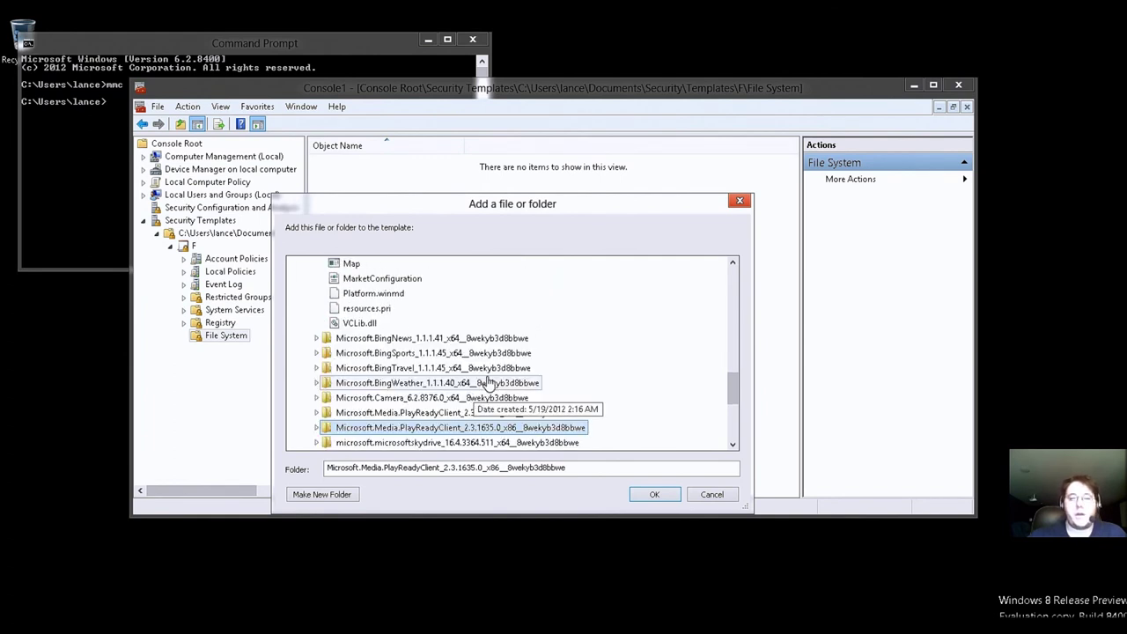
pyautogui.moveTo(734, 388); pyautogui.dragTo(731, 366)
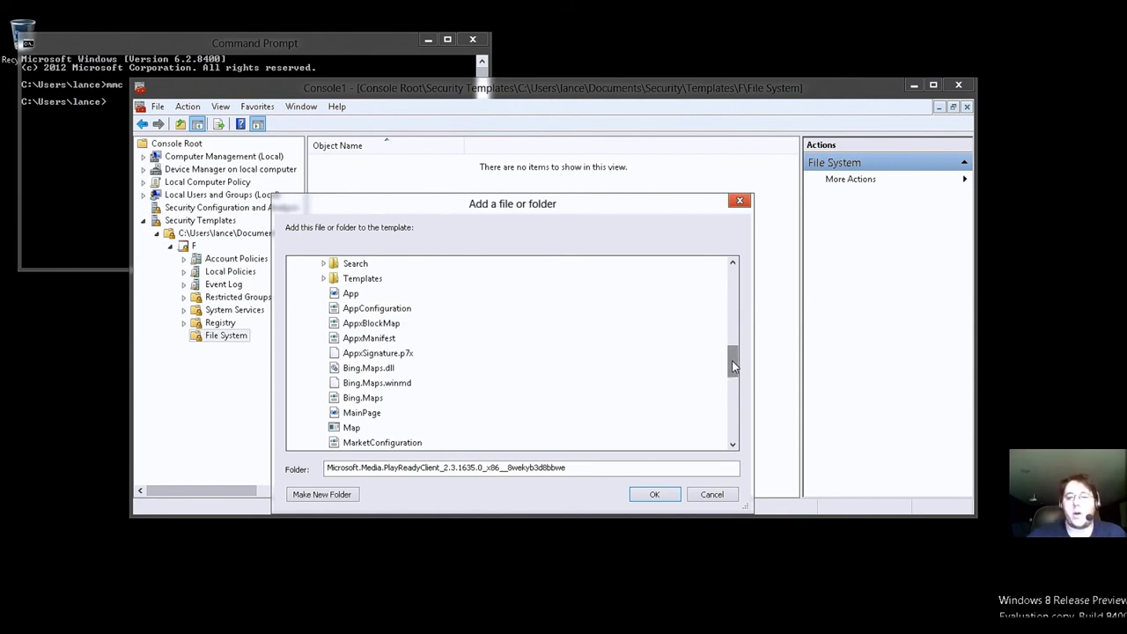
pyautogui.moveTo(732, 360); pyautogui.dragTo(732, 356)
pyautogui.doubleClick(373, 295)
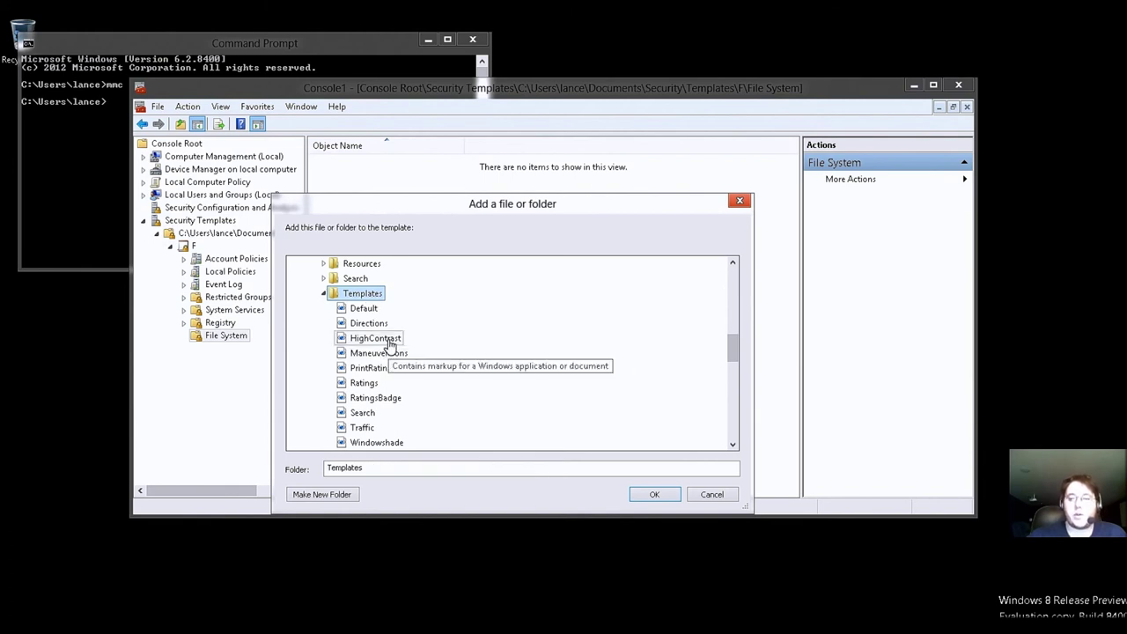
pyautogui.click(323, 294)
pyautogui.scroll(5, 431, 379)
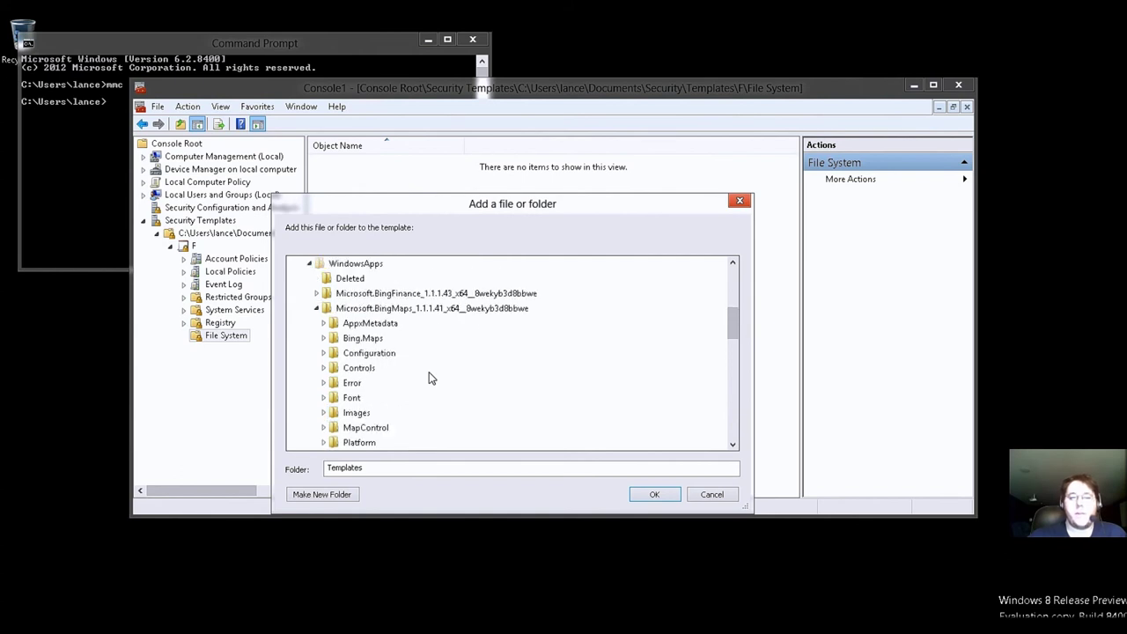
pyautogui.click(328, 308)
pyautogui.click(316, 308)
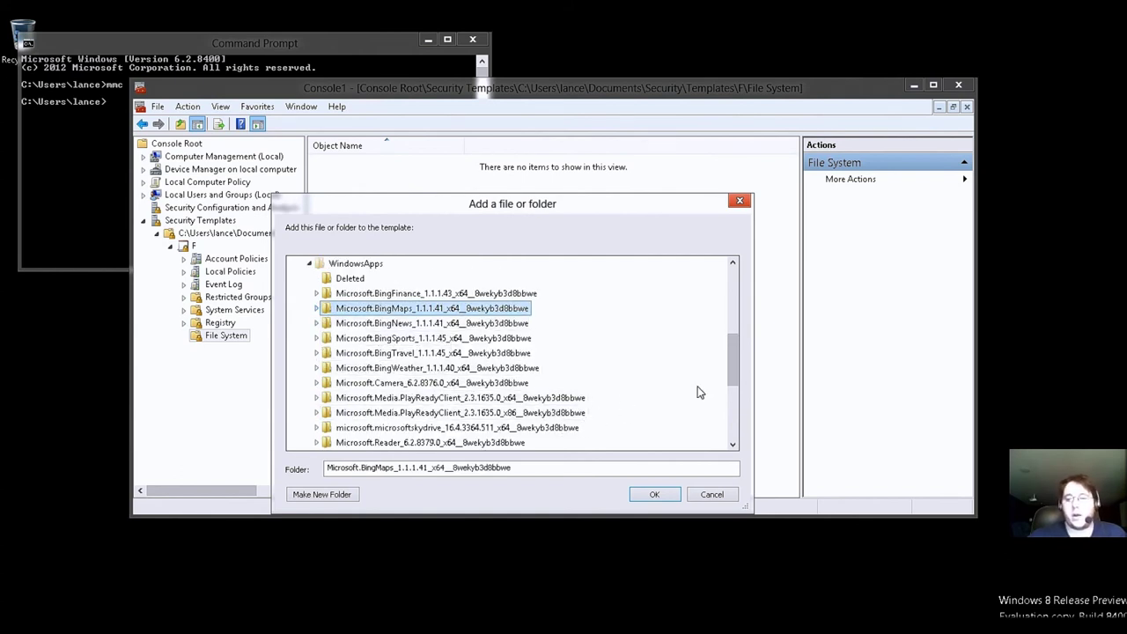
# - Expand the Microsoft.WinJS.1.0.RC package and its css folder
pyautogui.moveTo(731, 353); pyautogui.dragTo(736, 390)
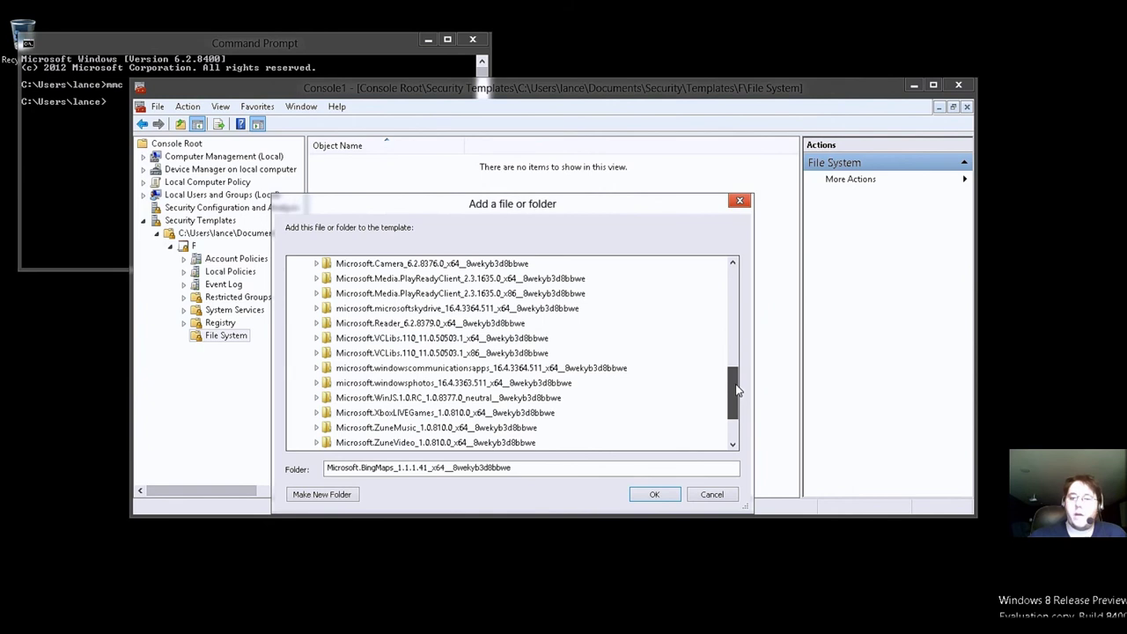
pyautogui.moveTo(736, 397); pyautogui.dragTo(736, 405)
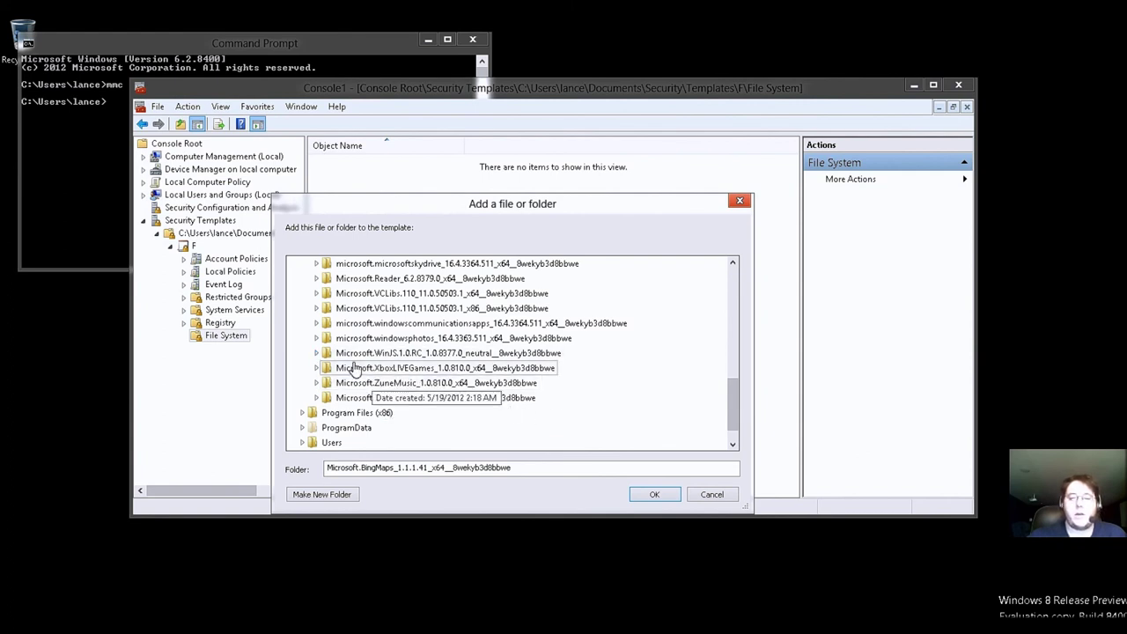
pyautogui.click(317, 353)
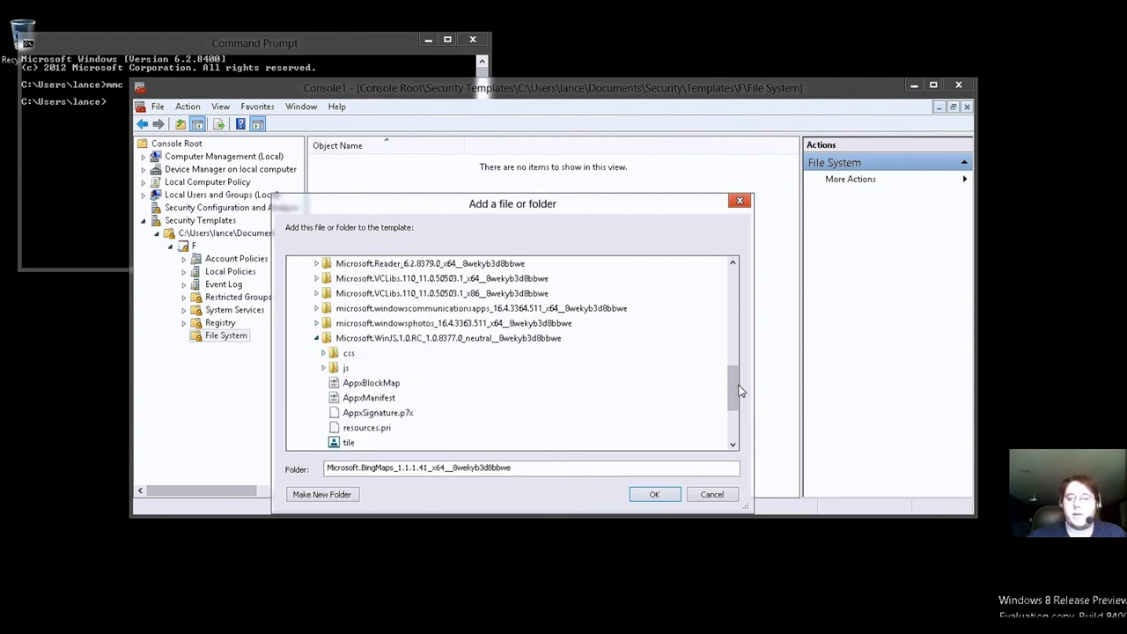
pyautogui.moveTo(734, 395); pyautogui.dragTo(734, 407)
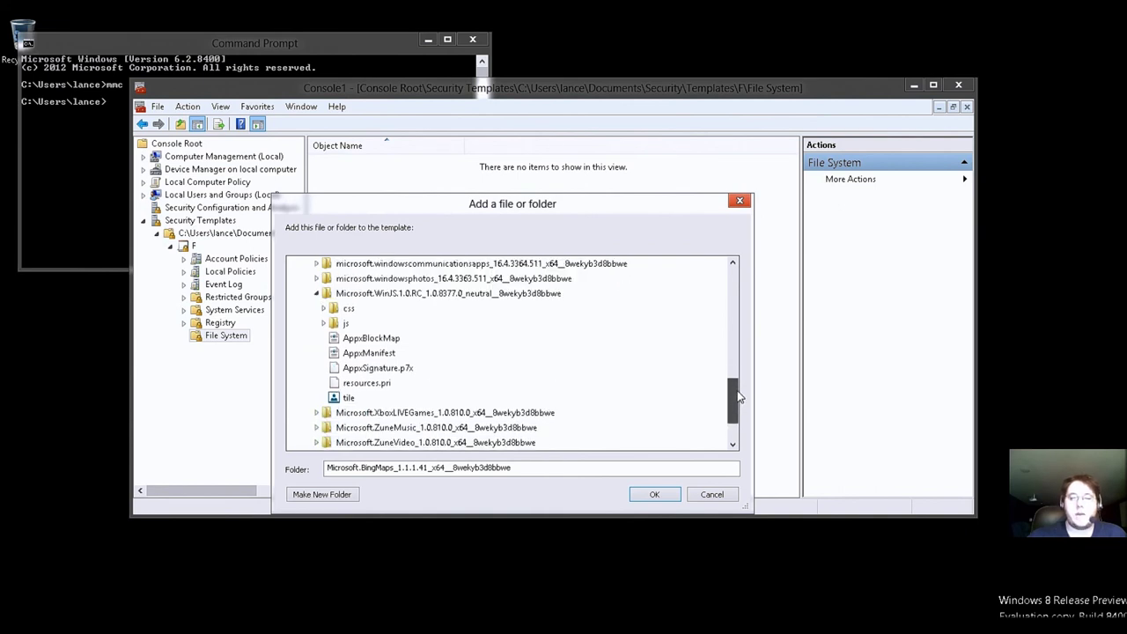
pyautogui.doubleClick(347, 308)
# - View the WinJS ui-dark stylesheet in WordPad to its end, close it, and cancel the add-file dialog
pyautogui.click(366, 323)
pyautogui.rightClick(368, 324)
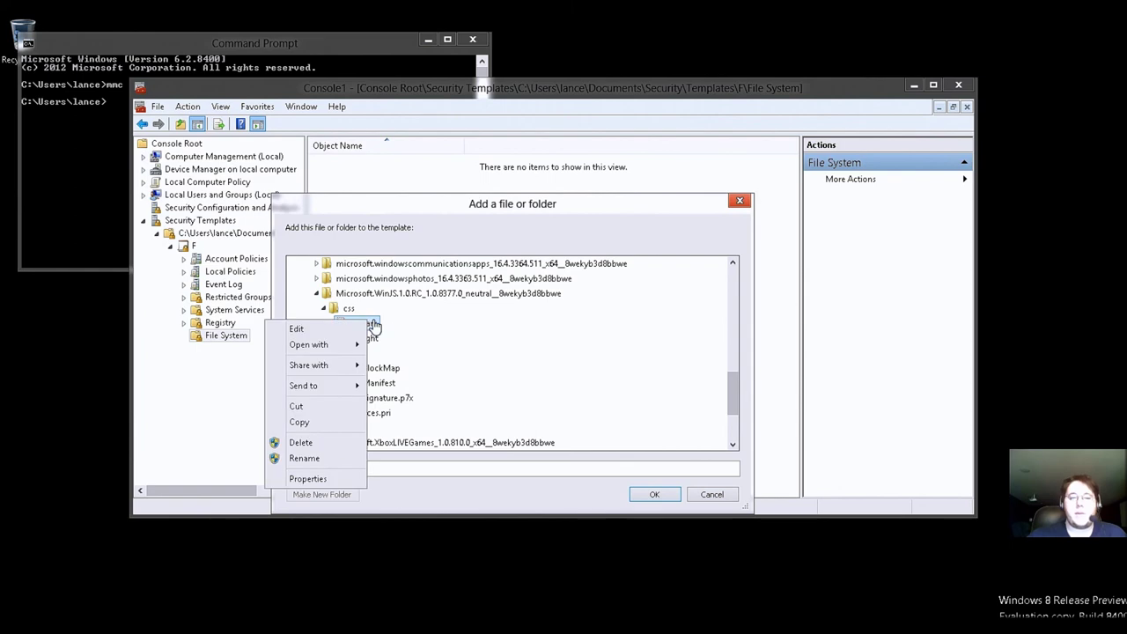
pyautogui.moveTo(352, 344)
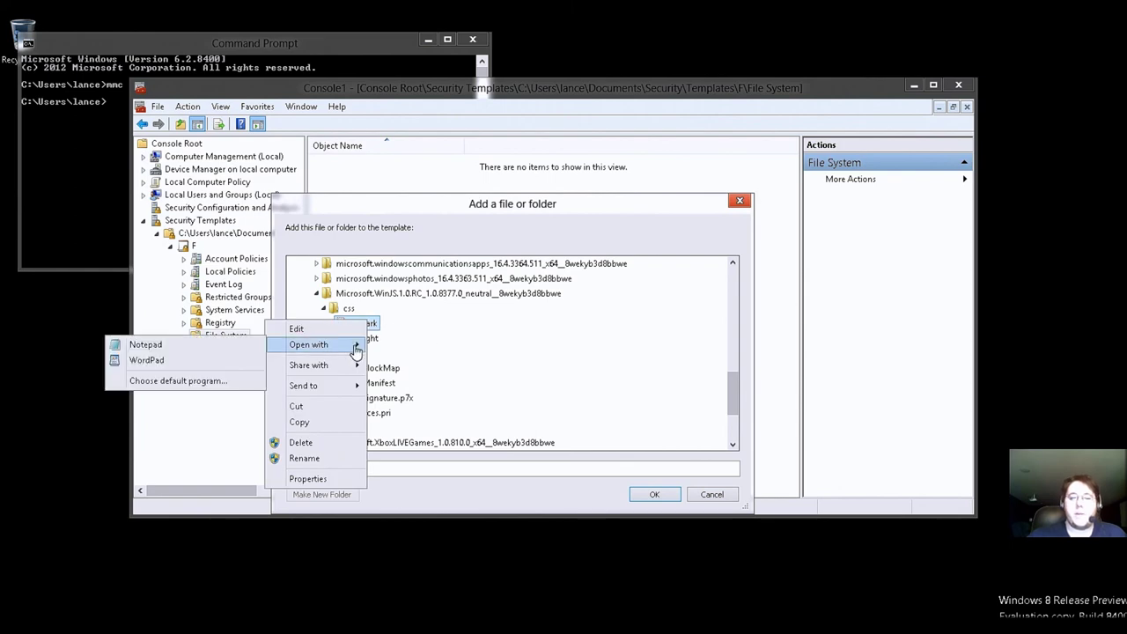
pyautogui.click(209, 360)
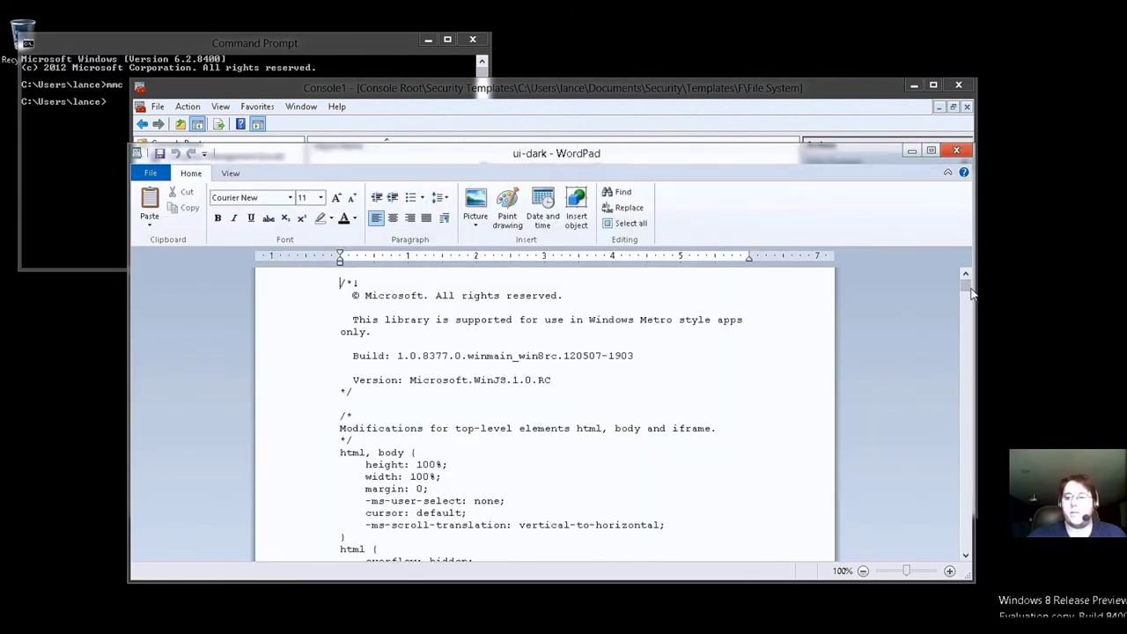
pyautogui.moveTo(971, 294); pyautogui.dragTo(963, 566)
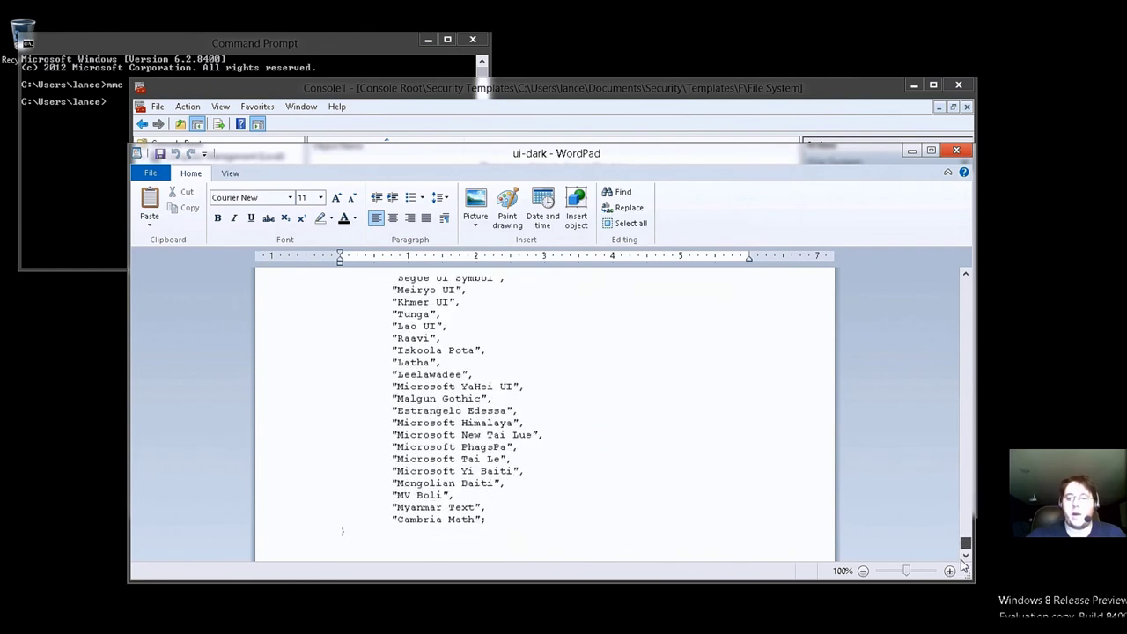
pyautogui.click(948, 150)
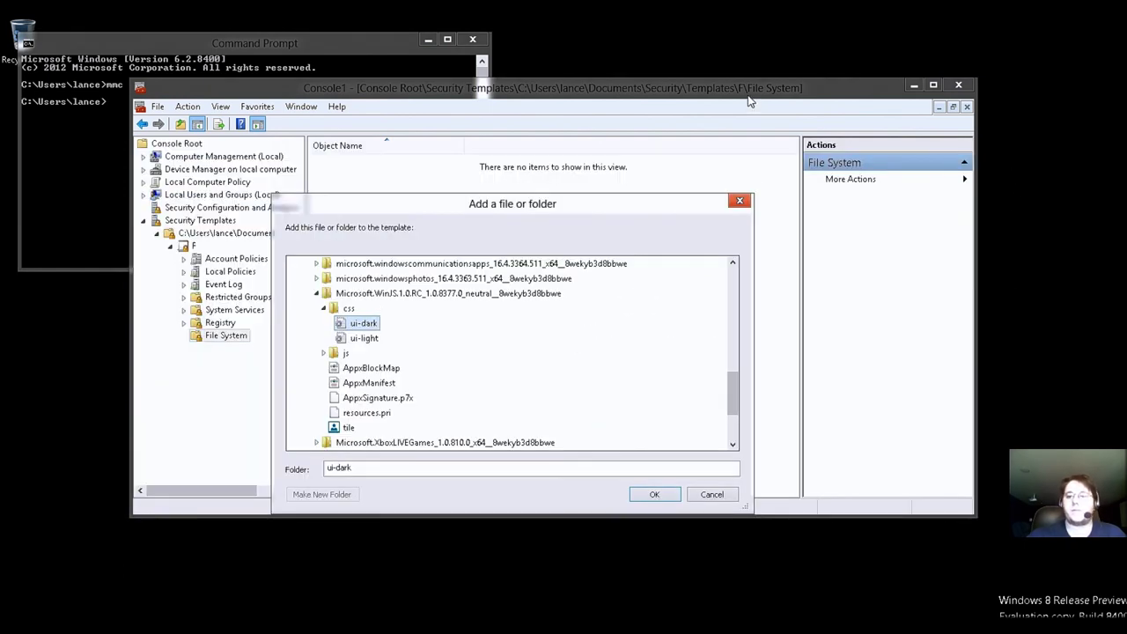
pyautogui.click(726, 498)
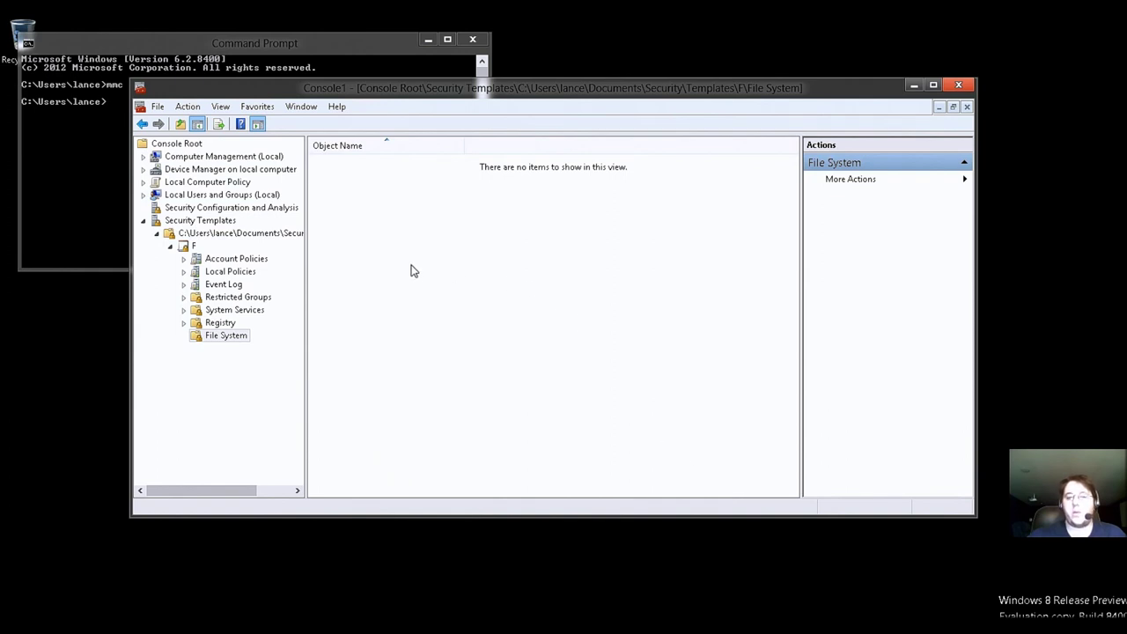
# - Close the Command Prompt window and then the Console1 console window
pyautogui.click(475, 42)
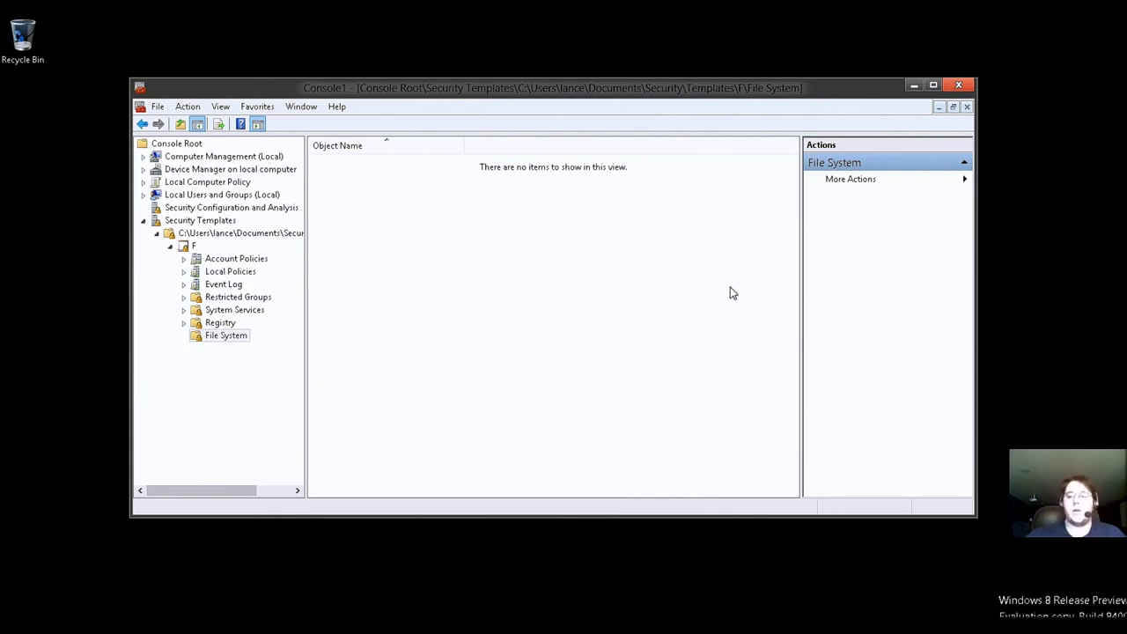
pyautogui.click(960, 85)
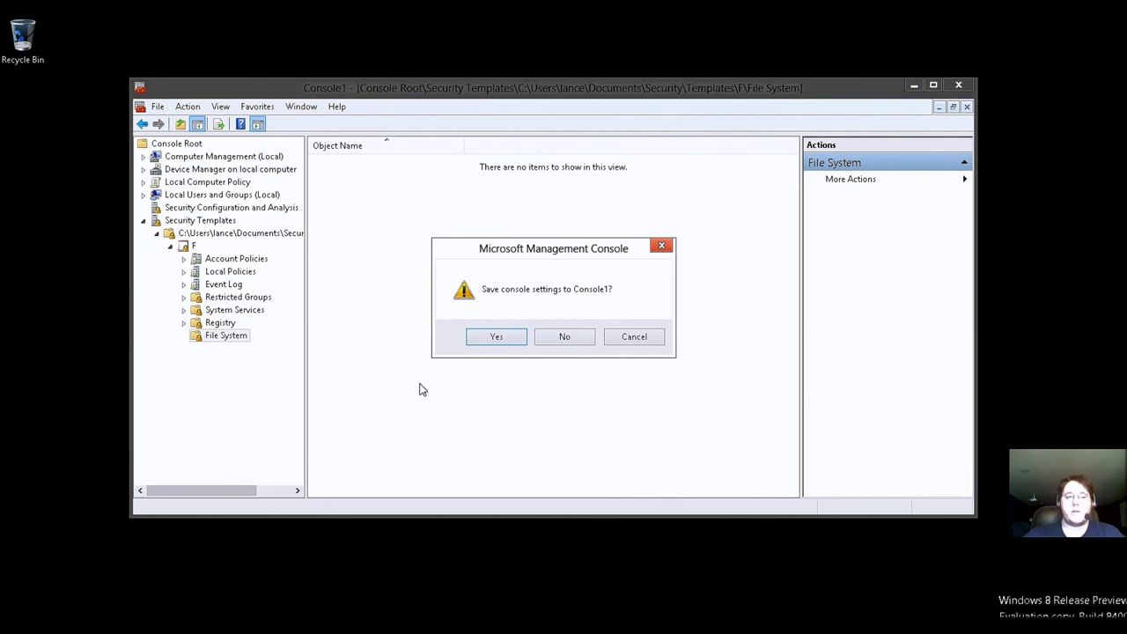
# - Confirm saving the console settings and save them as Console1
pyautogui.click(498, 336)
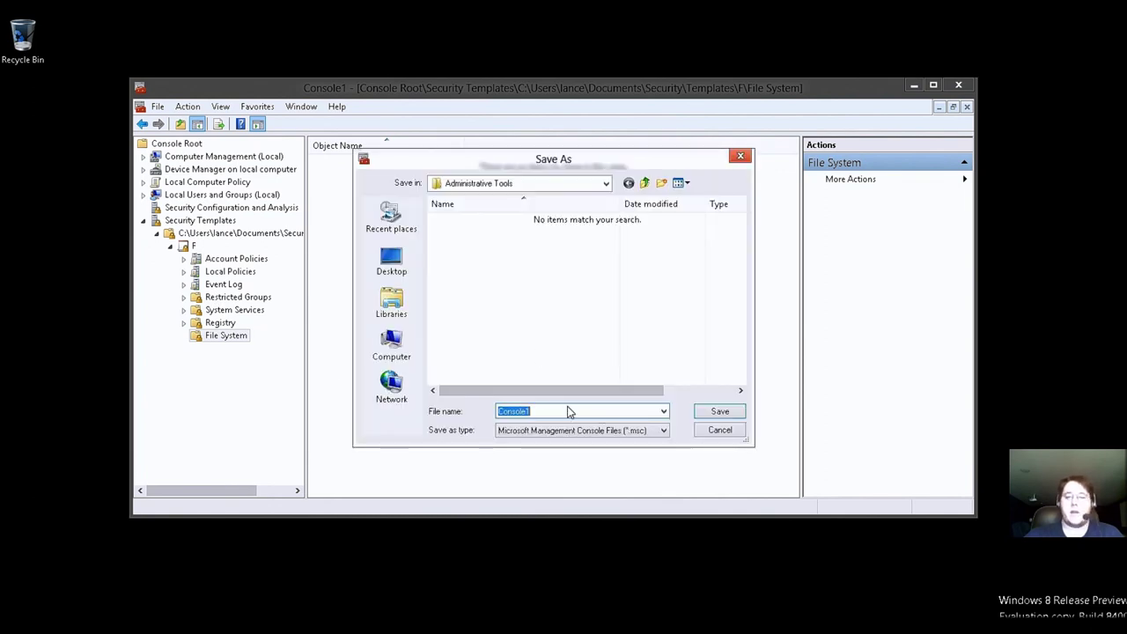
pyautogui.click(720, 413)
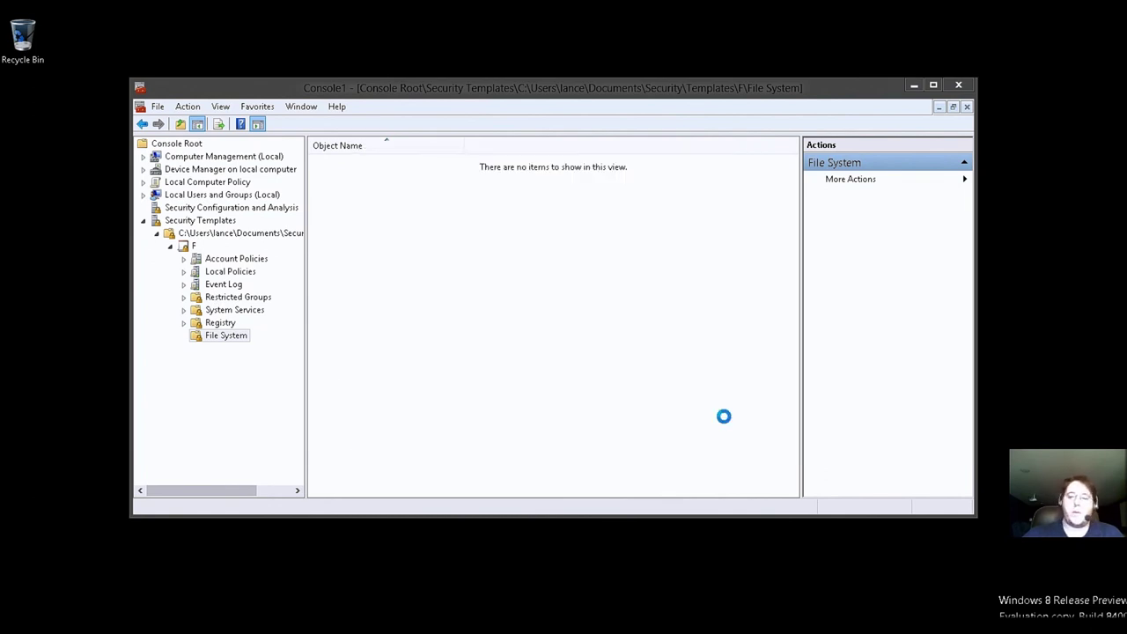